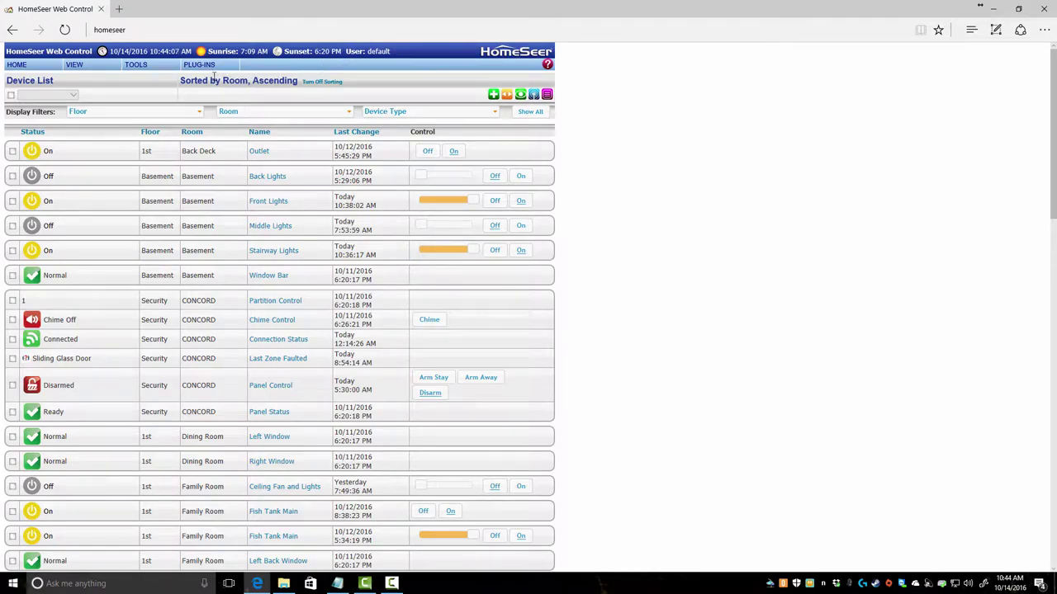
# Download and install the HomeSeer Z-Wave plug-in from the Lighting & Primary Technology category of additional interfaces.
pyautogui.moveTo(201, 68)
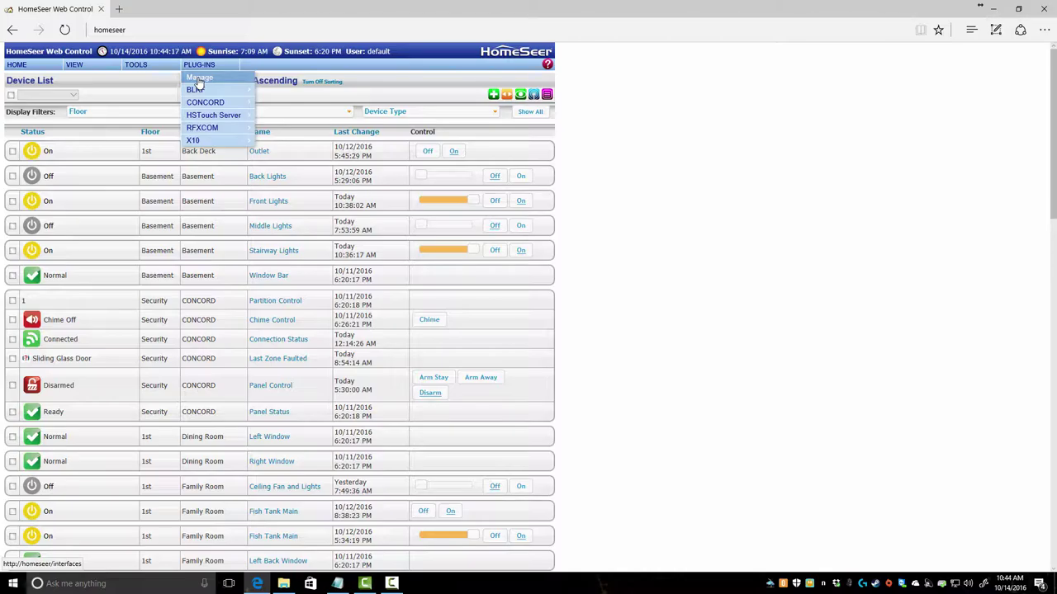
pyautogui.click(198, 83)
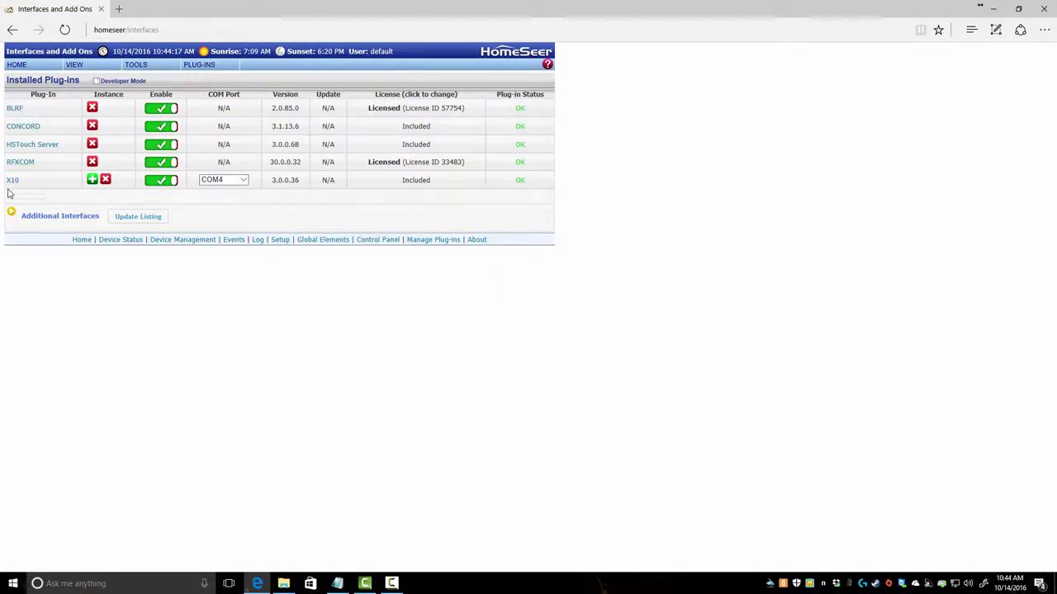
pyautogui.click(12, 214)
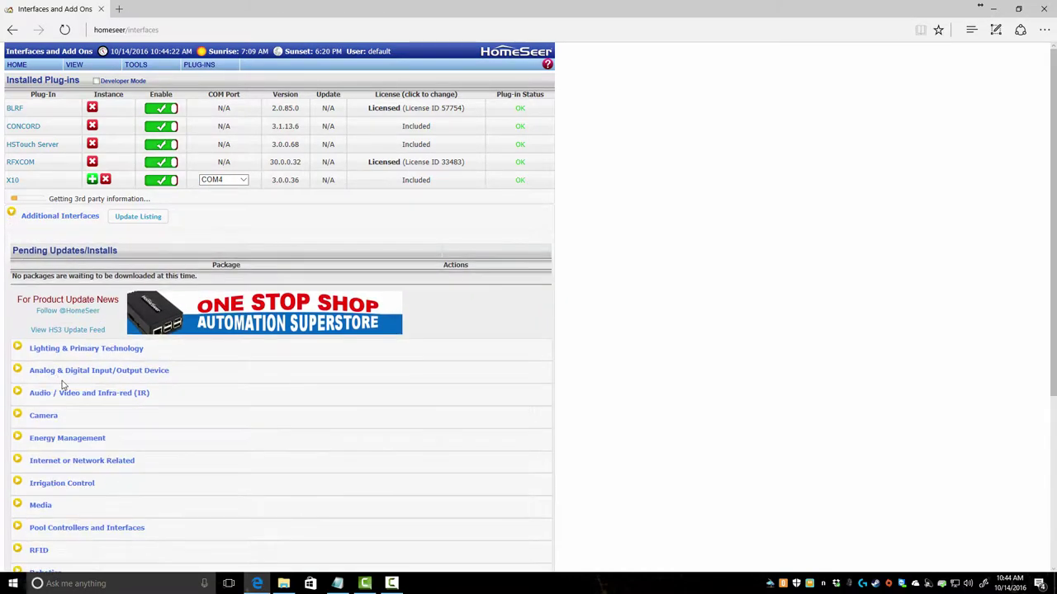
pyautogui.click(17, 348)
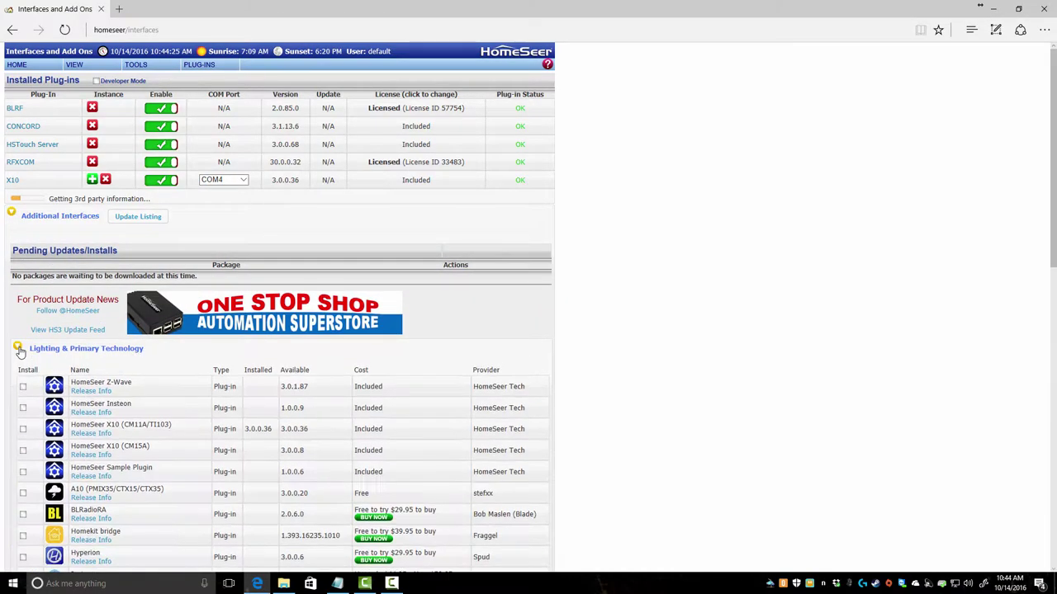
pyautogui.click(23, 386)
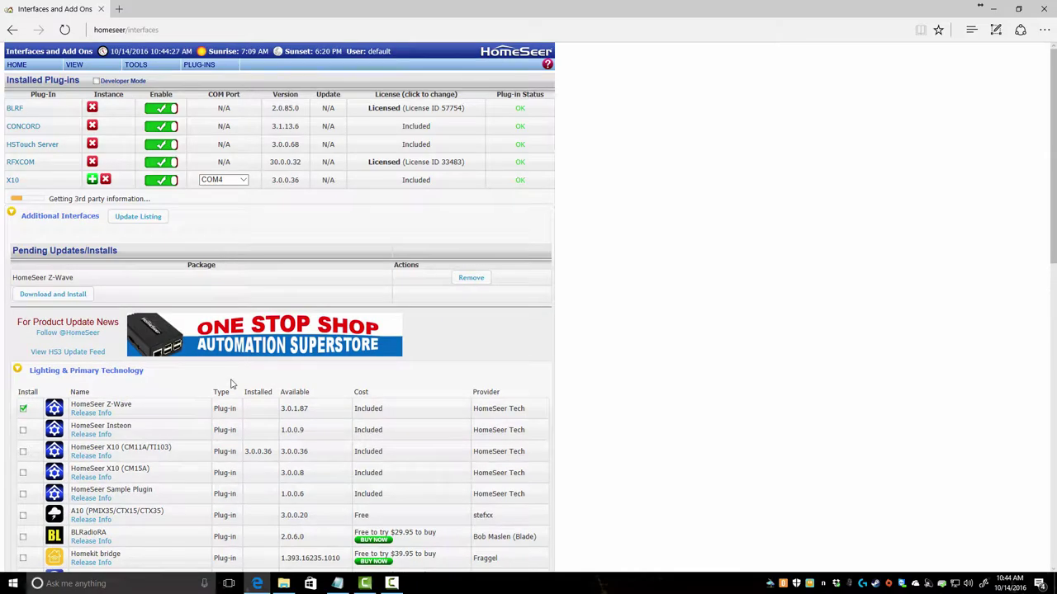
pyautogui.click(70, 297)
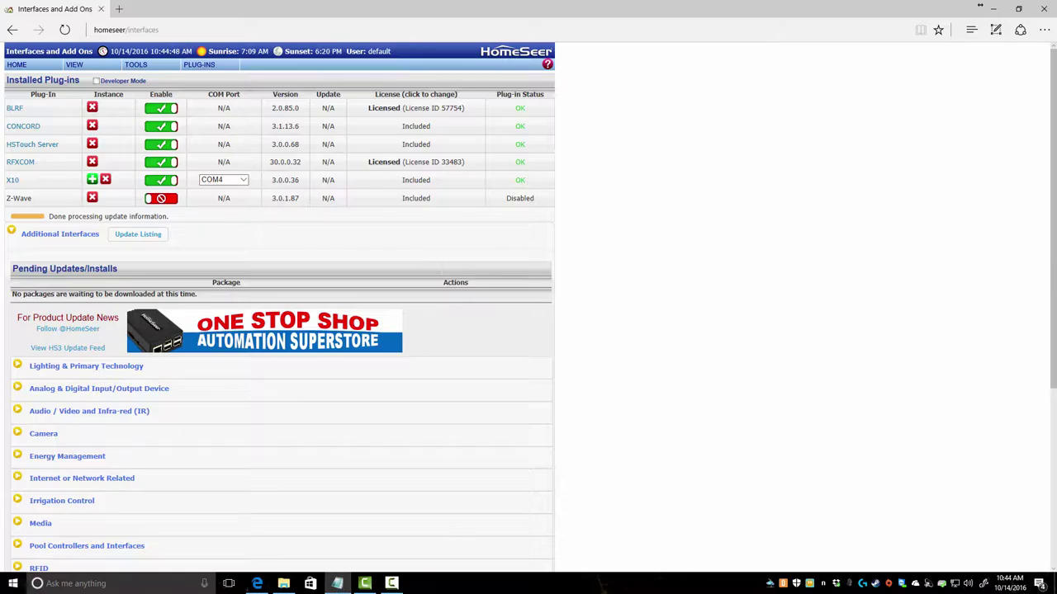
# Look up the Z-Troller's COM port in the HSComPorts.txt notes in Notepad, and close the notes.
pyautogui.click(337, 583)
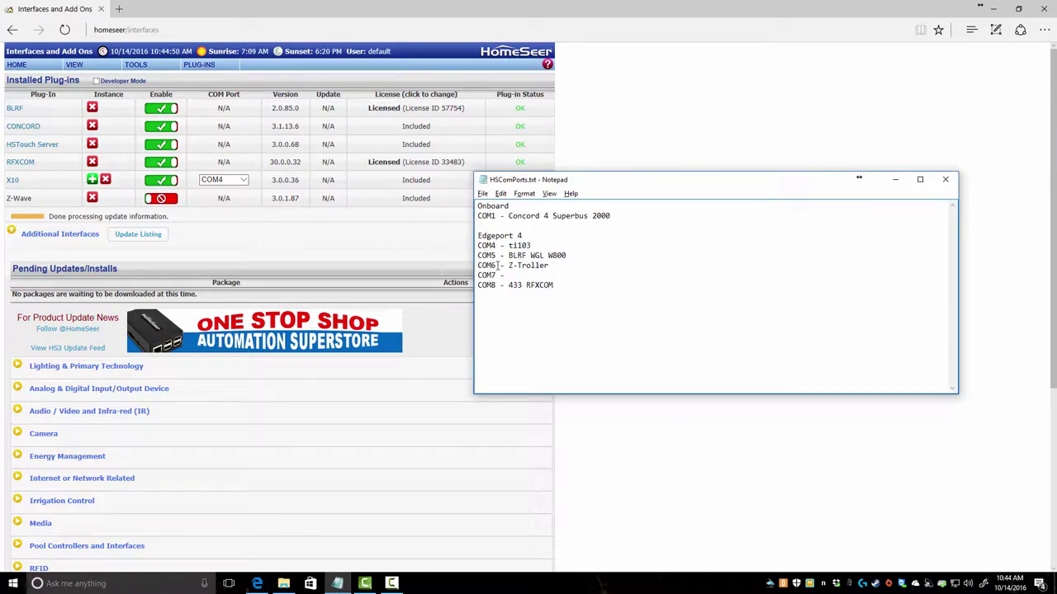
pyautogui.moveTo(553, 265); pyautogui.dragTo(487, 266)
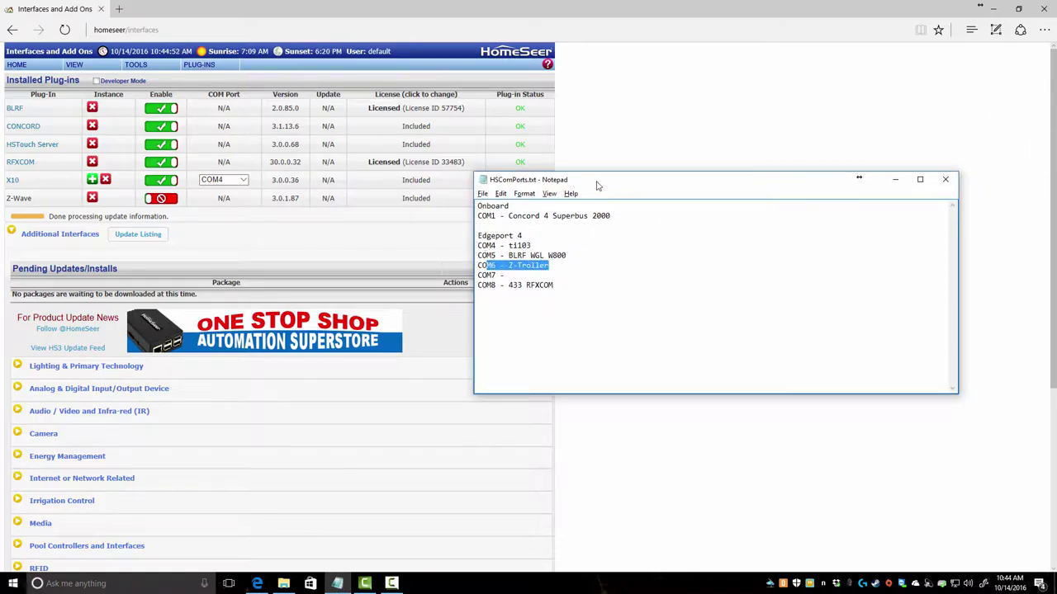
pyautogui.moveTo(600, 184); pyautogui.dragTo(1045, 184)
pyautogui.click(946, 157)
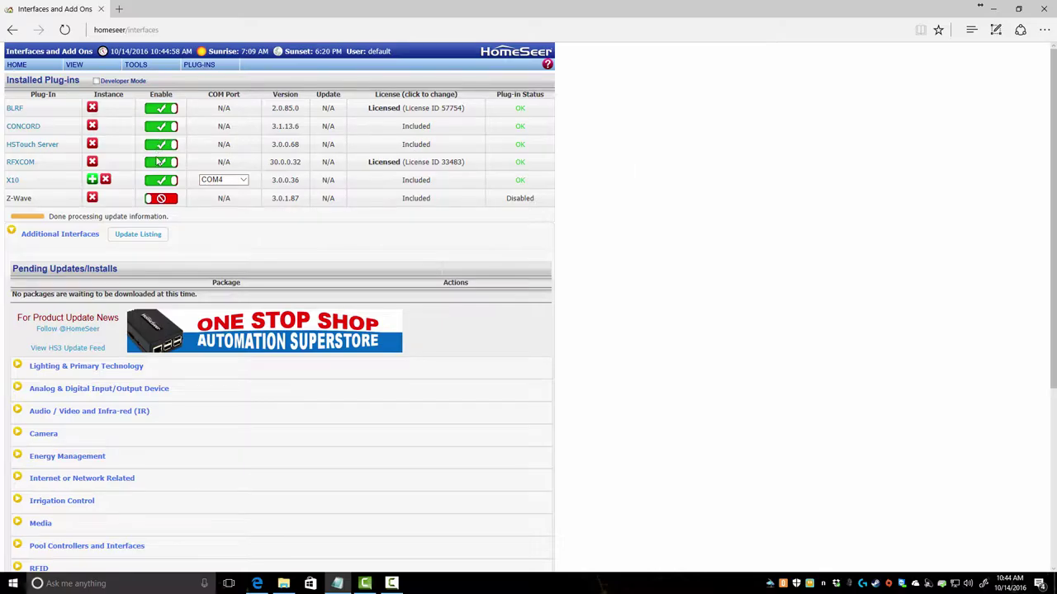
# Enable the Z-Wave plug-in and open its Controller Management page.
pyautogui.click(162, 199)
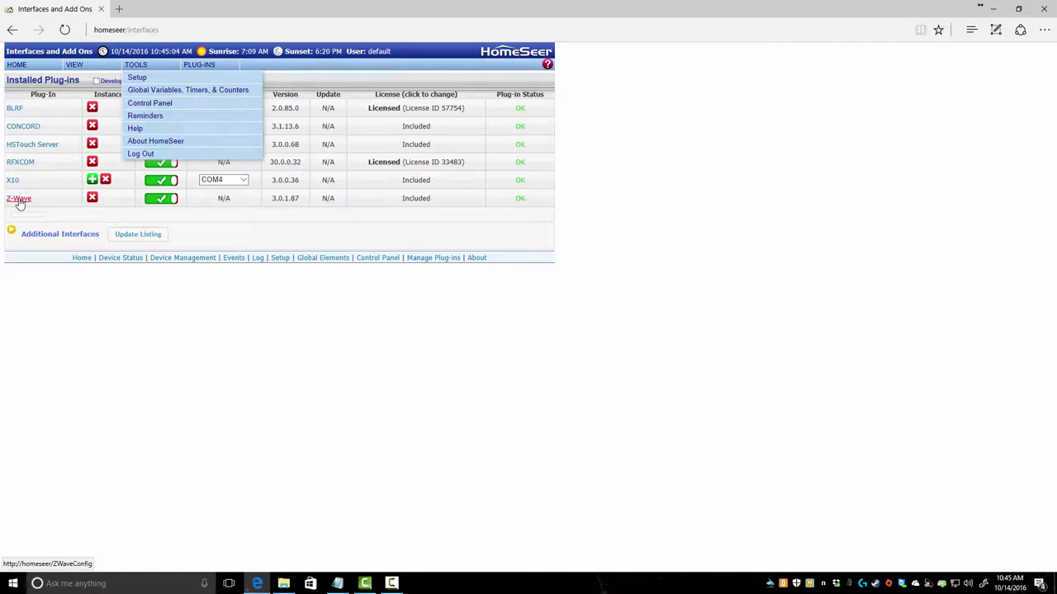
pyautogui.moveTo(198, 64)
pyautogui.moveTo(216, 155)
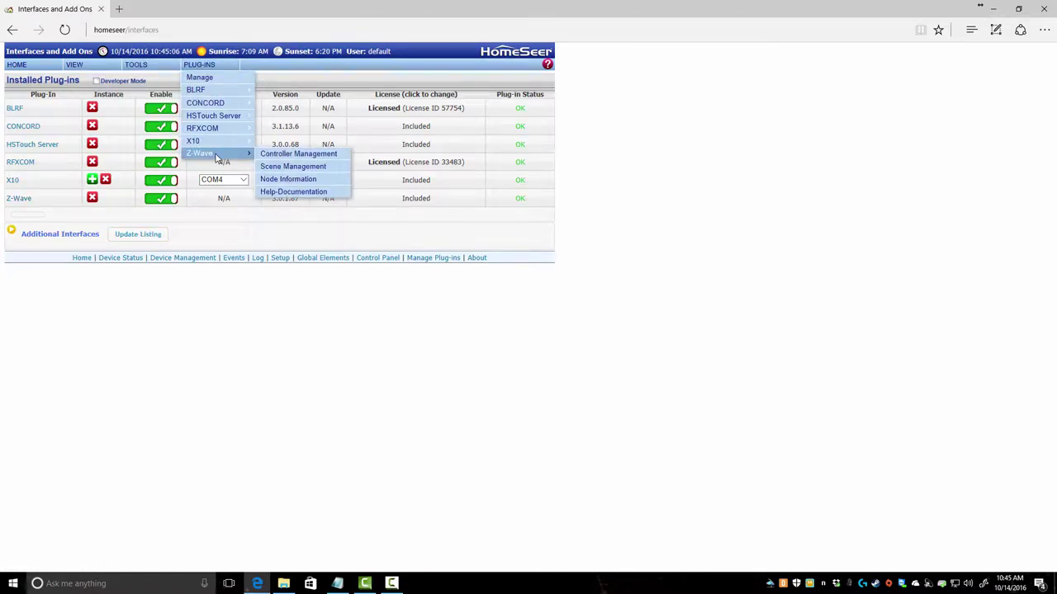
pyautogui.click(304, 159)
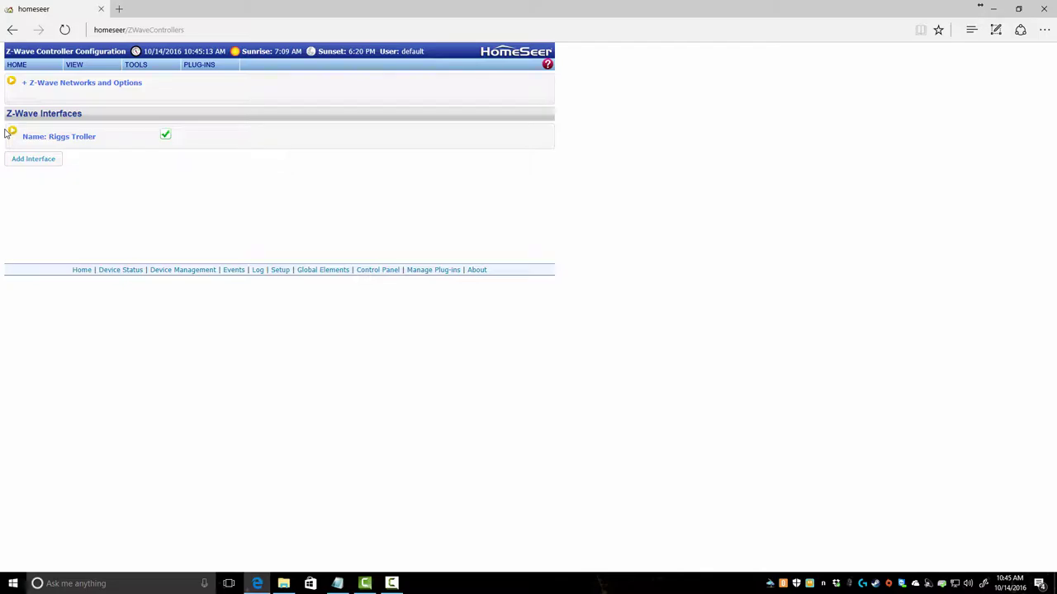
# Expand the existing Z-Wave interface, disable it and delete it from the interface list.
pyautogui.click(13, 133)
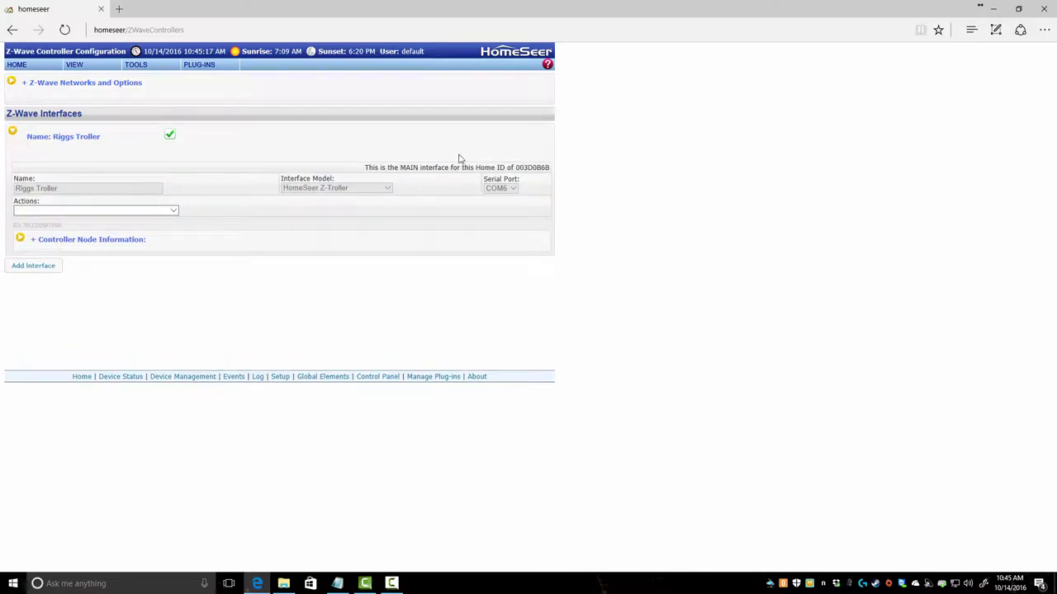
pyautogui.click(85, 211)
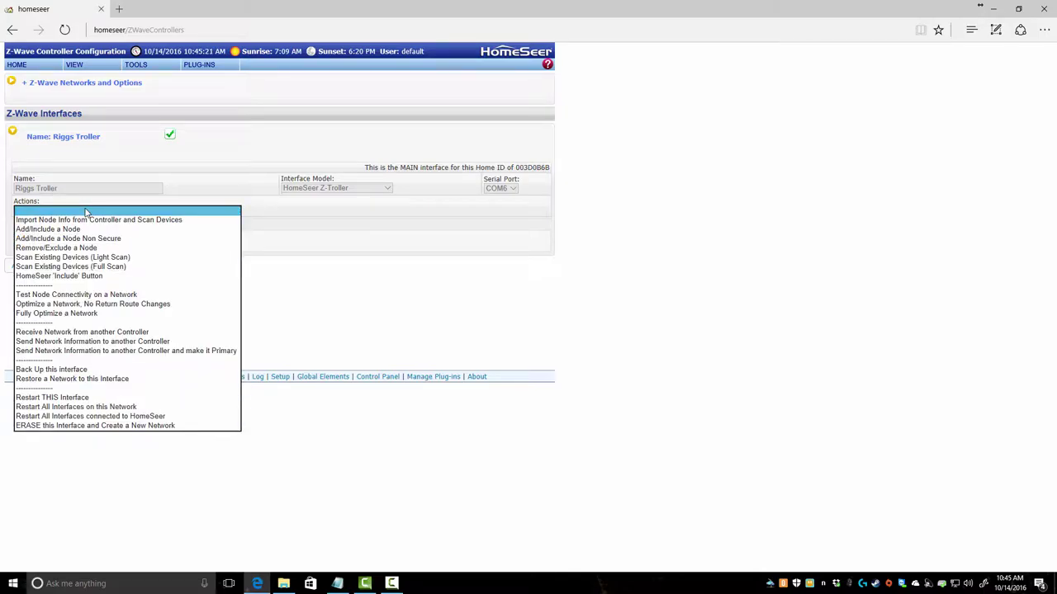
pyautogui.click(82, 169)
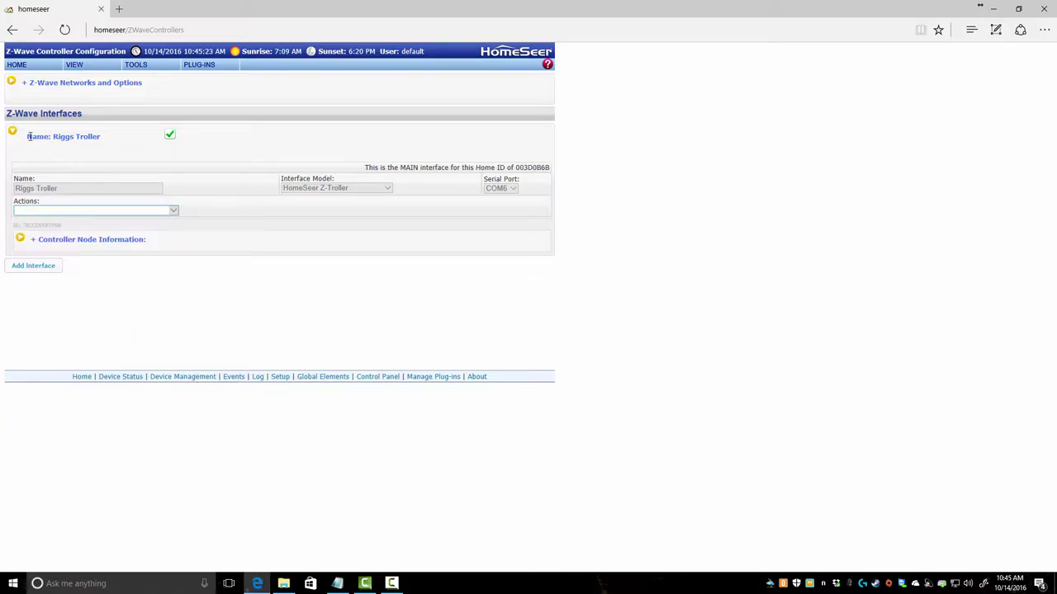
pyautogui.click(13, 135)
pyautogui.click(12, 135)
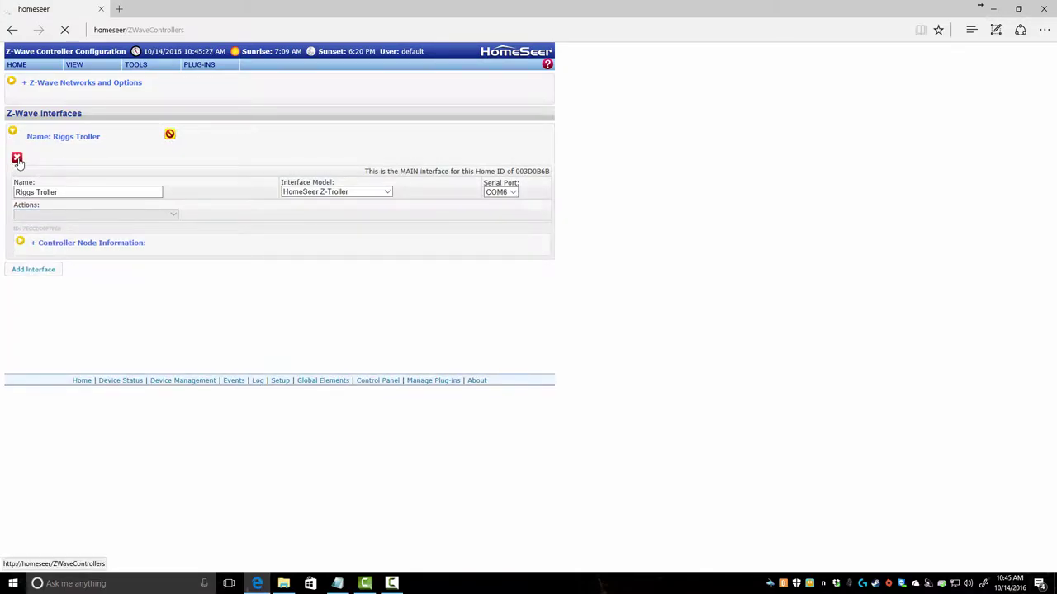
pyautogui.click(17, 157)
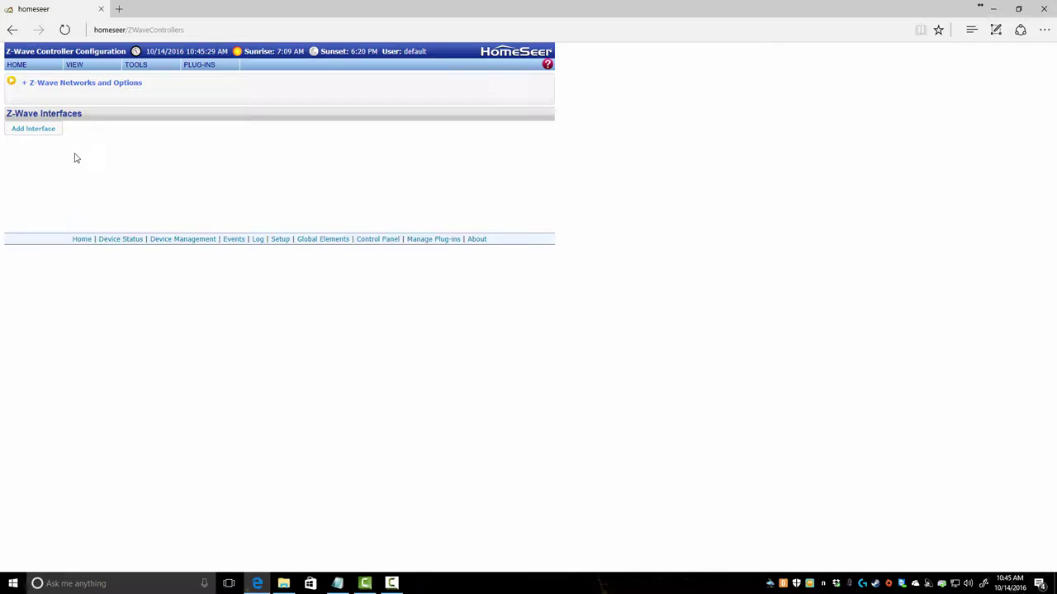
# Start a new Z-Wave interface and name it with the owner's surname followed by "Z-Troller".
pyautogui.click(13, 84)
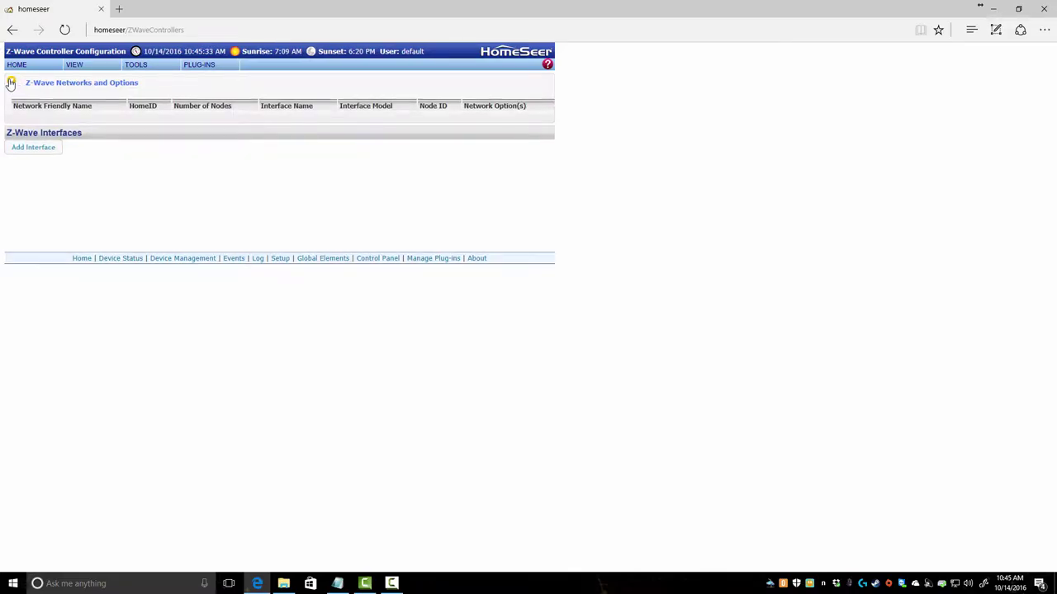
pyautogui.click(12, 83)
pyautogui.click(33, 130)
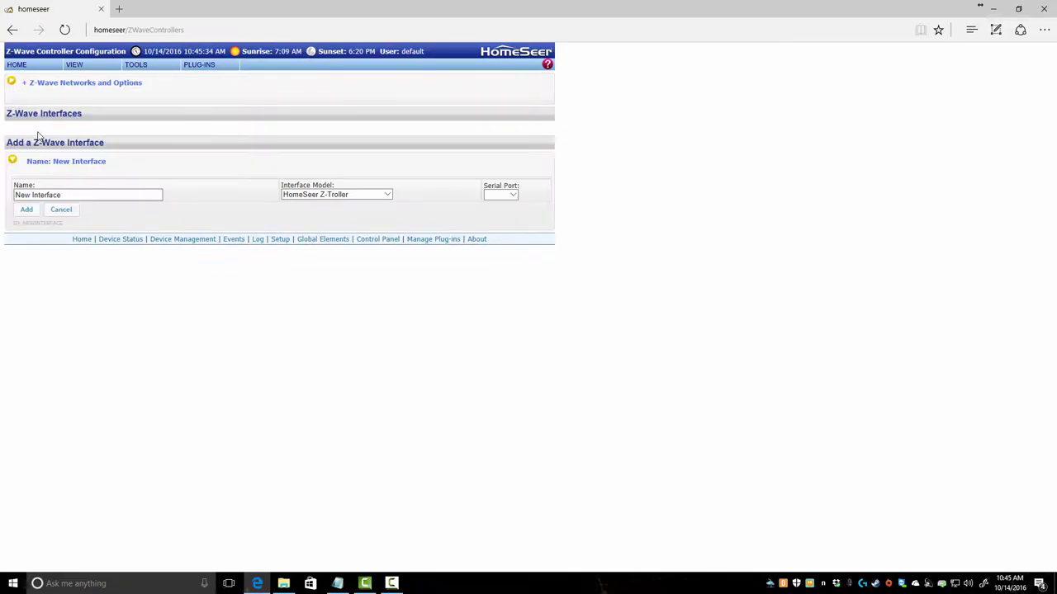
pyautogui.click(73, 195)
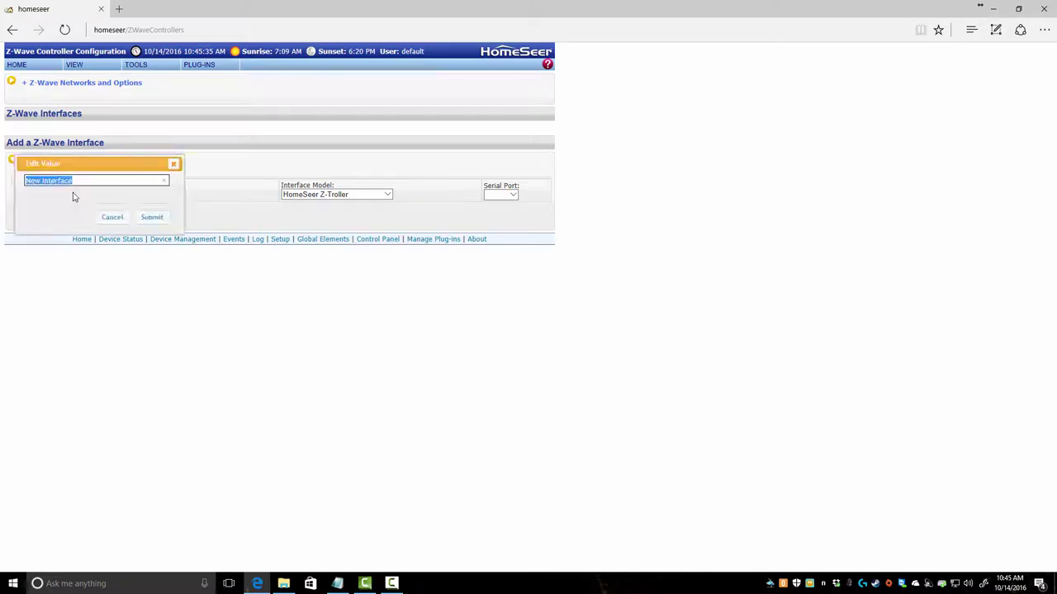
pyautogui.write('Riggs Troller')
pyautogui.click(46, 181)
pyautogui.write('Z-')
pyautogui.click(152, 219)
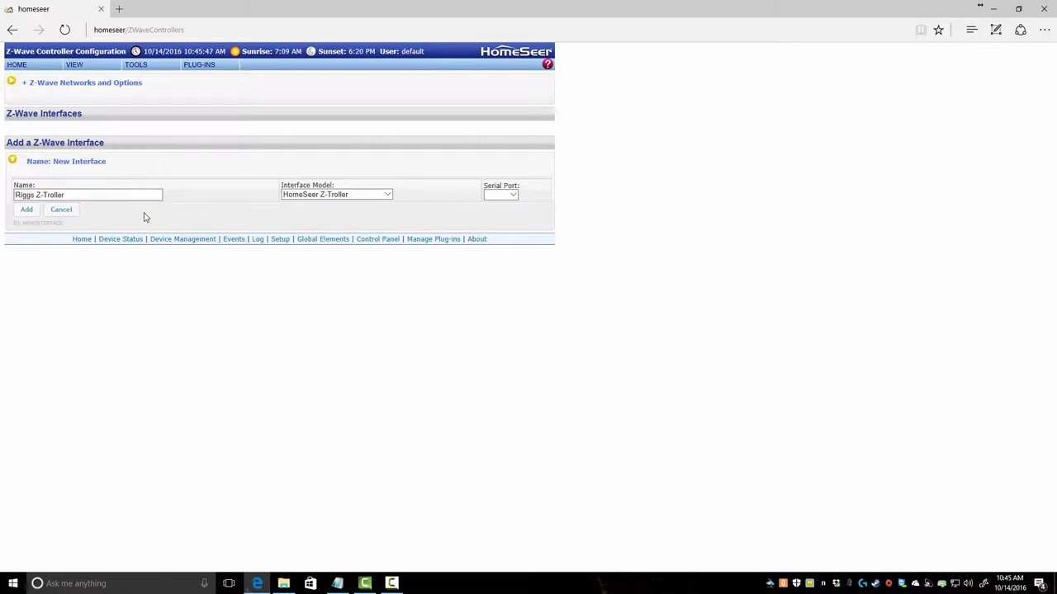
# Add the new interface with model HomeSeer Z-Troller on serial port COM6, and enable it.
pyautogui.click(343, 196)
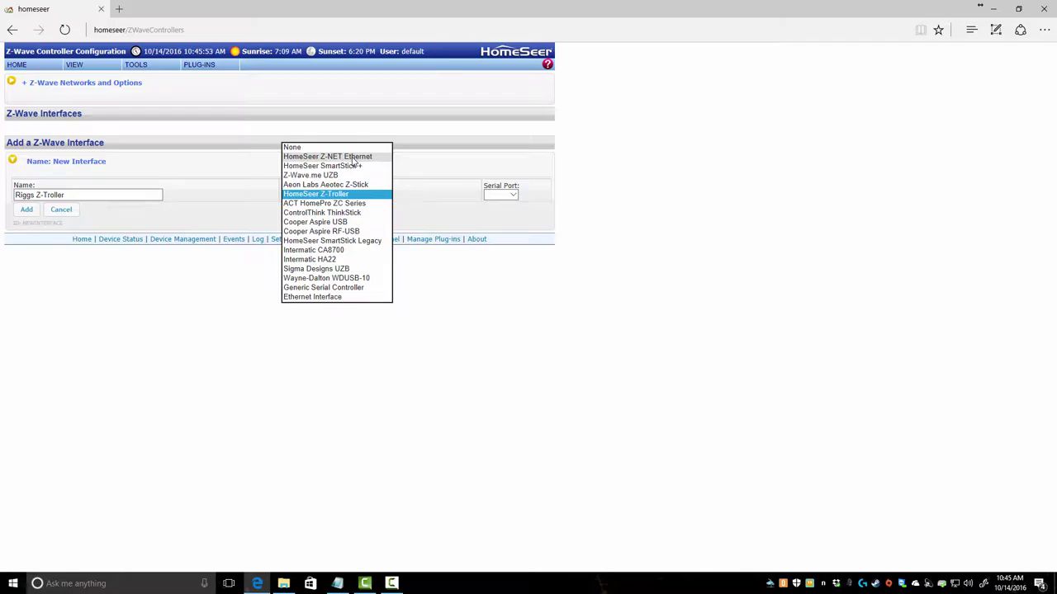
pyautogui.click(336, 195)
pyautogui.click(504, 196)
pyautogui.click(505, 255)
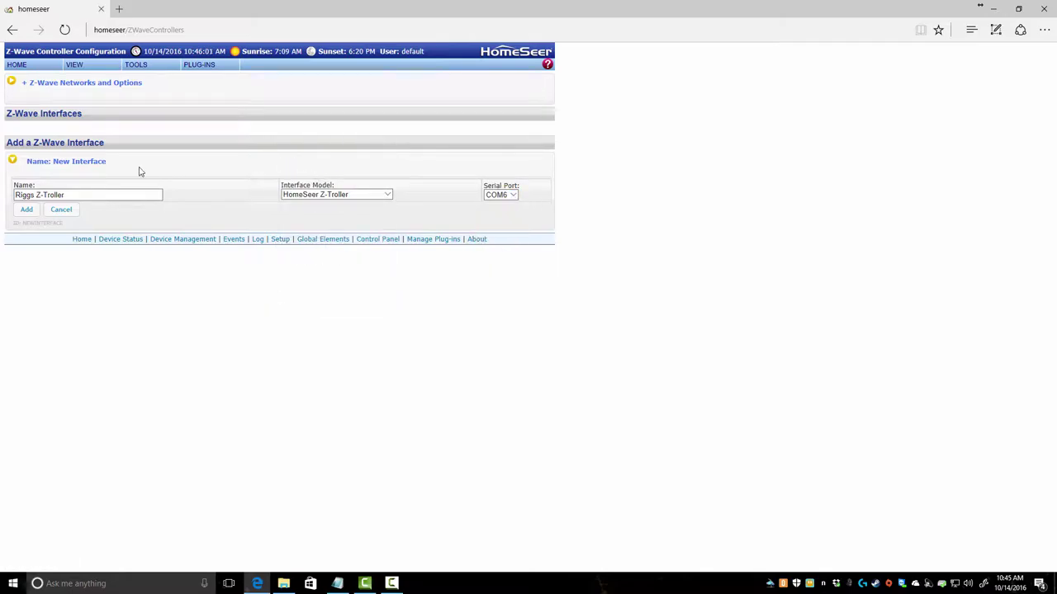
pyautogui.click(27, 210)
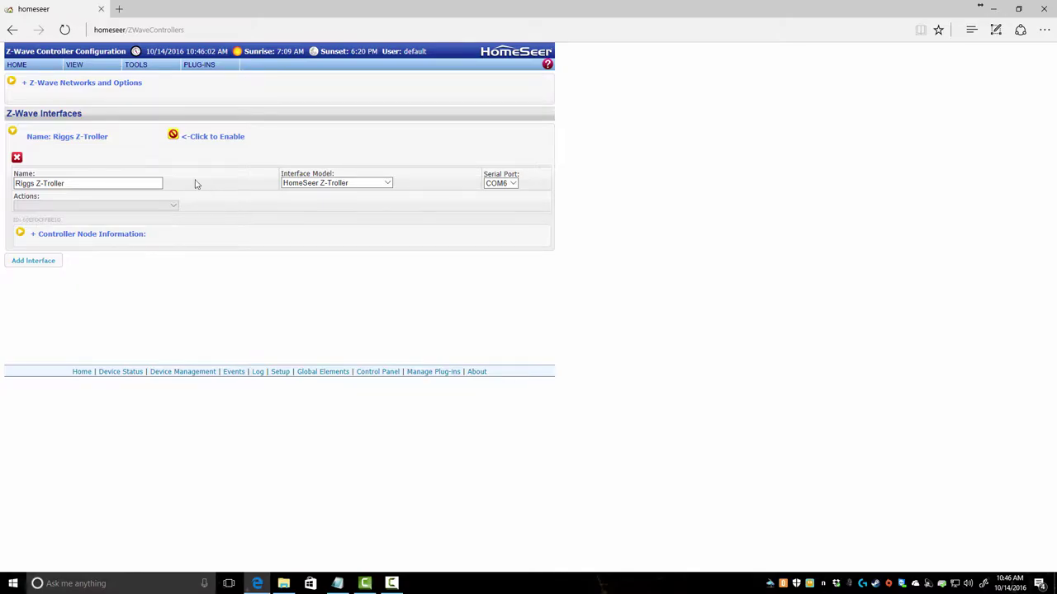
pyautogui.click(228, 141)
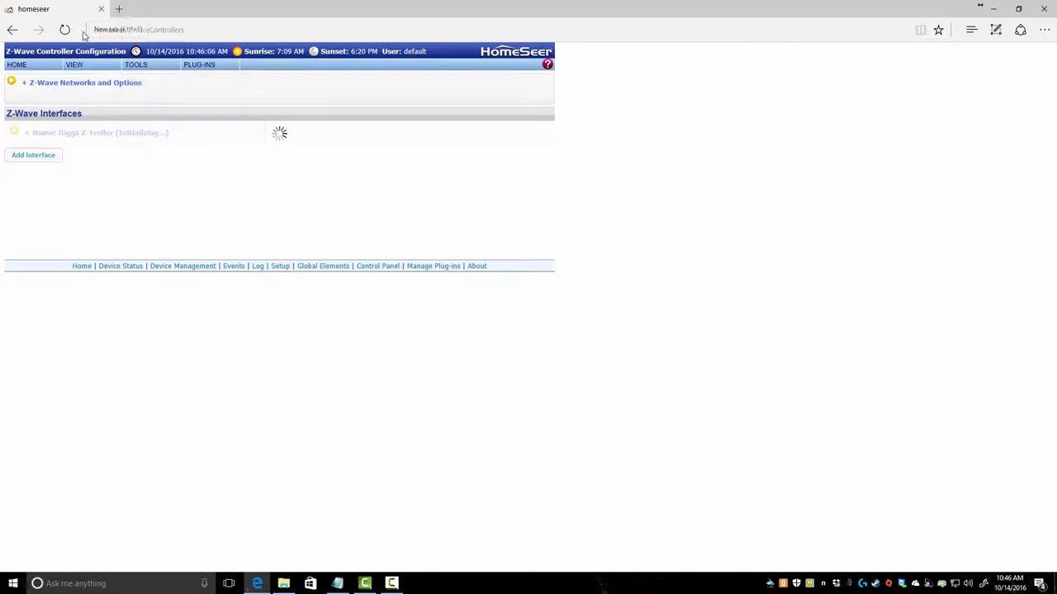
# Examine the log entries for the initialization of the new Z-Troller interface.
pyautogui.moveTo(74, 64)
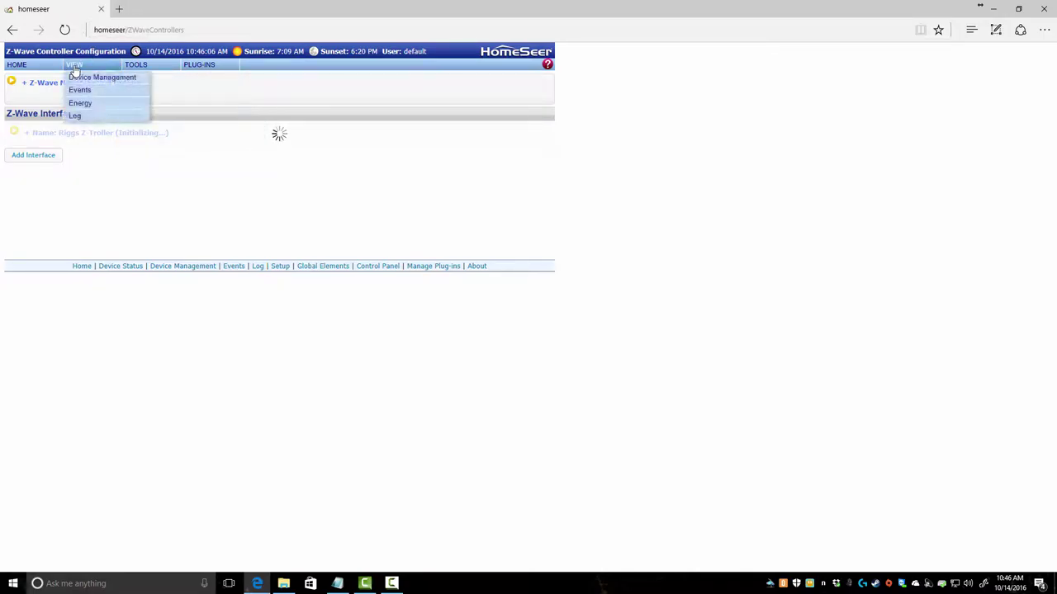
pyautogui.click(79, 116)
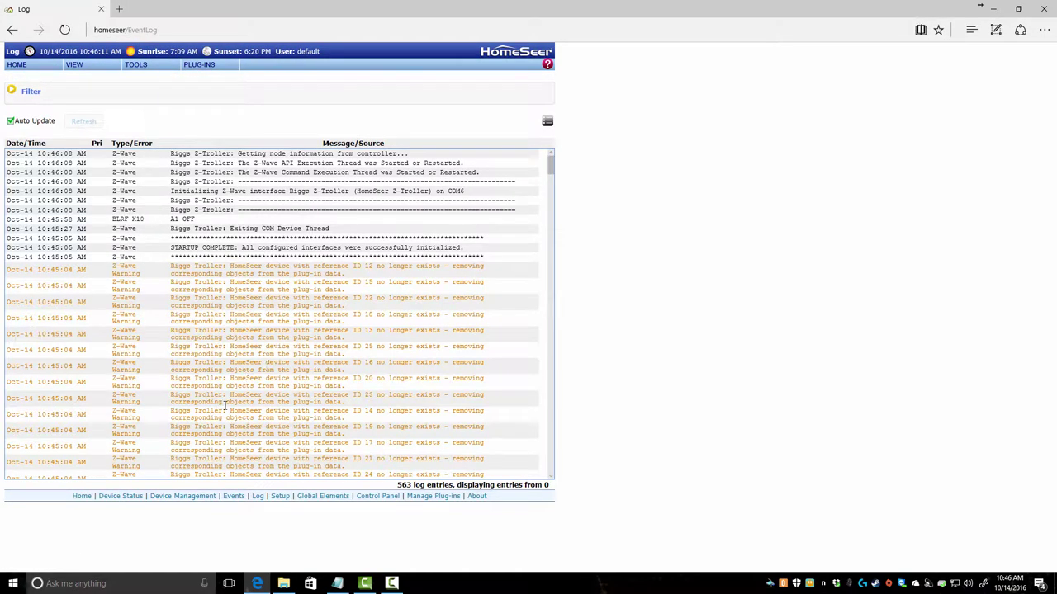
pyautogui.scroll(-3, 224, 405)
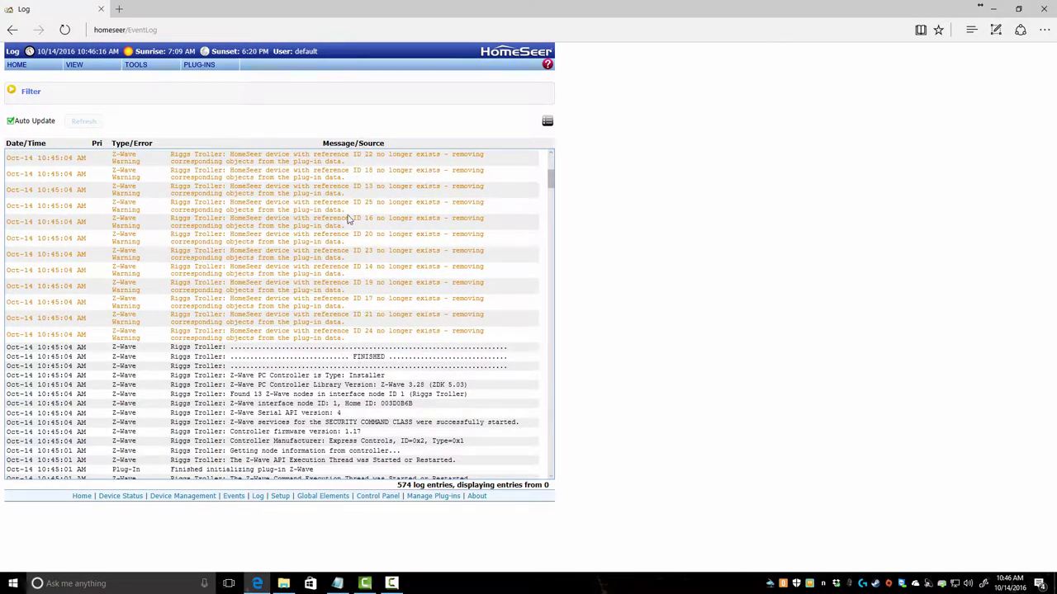
pyautogui.scroll(5, 343, 238)
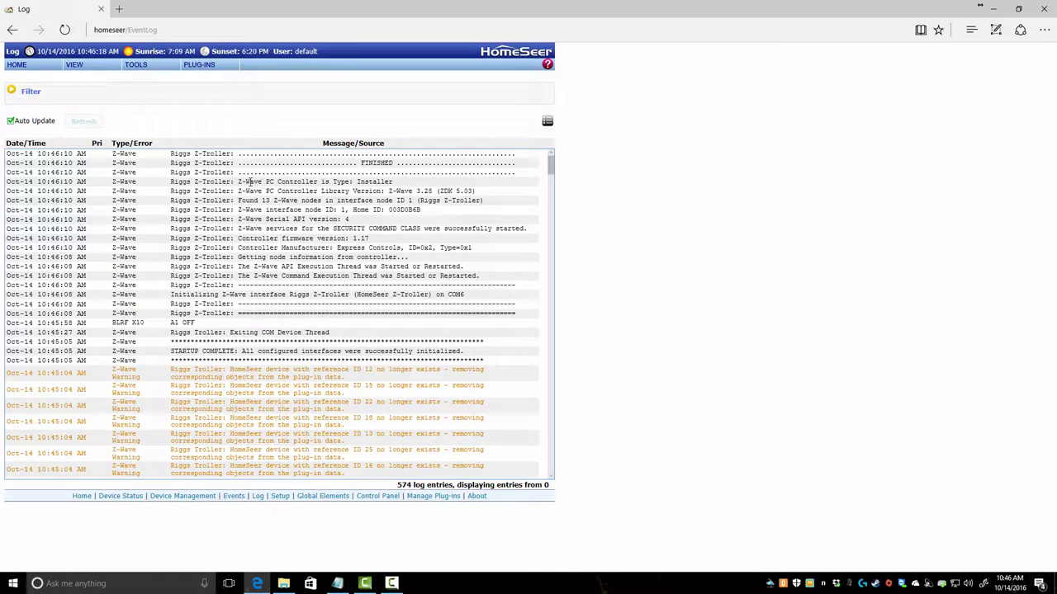
pyautogui.moveTo(246, 182); pyautogui.dragTo(395, 276)
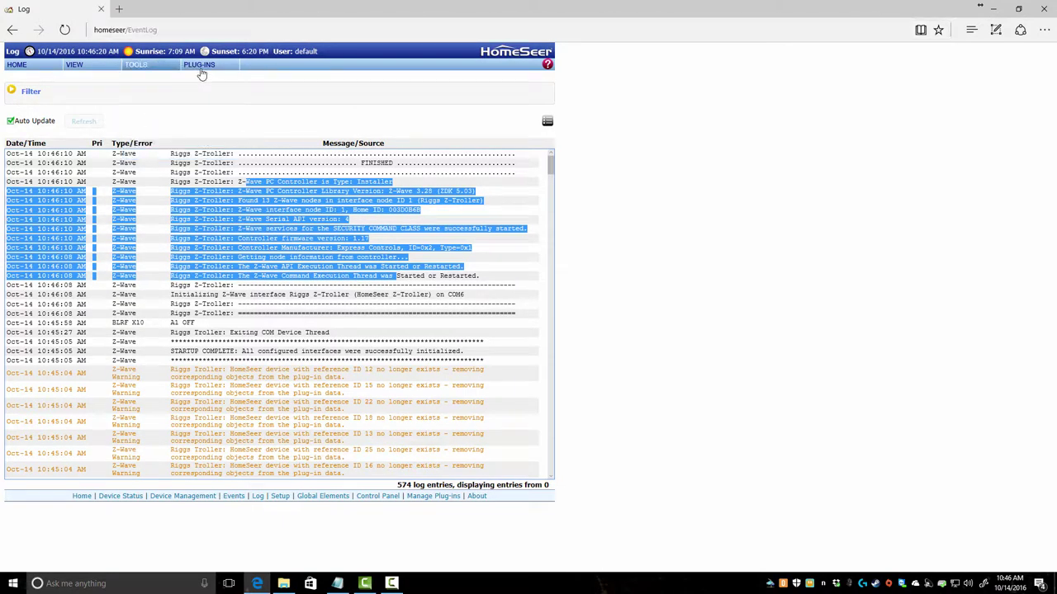
# Return to Z-Wave Controller Management and expand both the interface details and the Z-Wave Networks and Options.
pyautogui.moveTo(201, 74)
pyautogui.moveTo(222, 155)
pyautogui.click(284, 155)
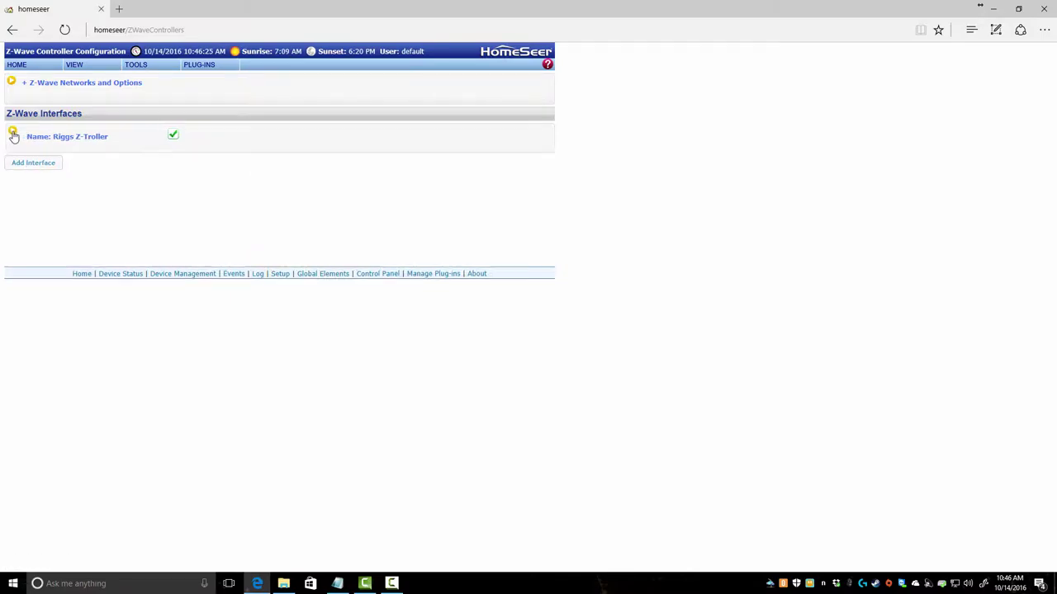
pyautogui.click(13, 136)
pyautogui.click(12, 81)
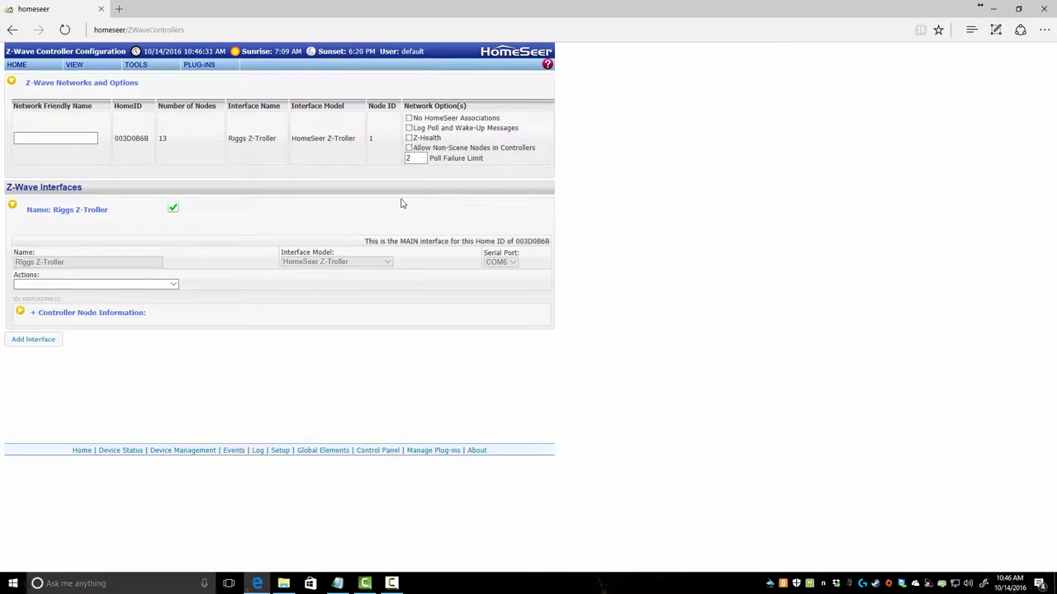
# Back up the Z-Troller interface to the default file ZNet_003D0B6B.ZWave.
pyautogui.click(68, 285)
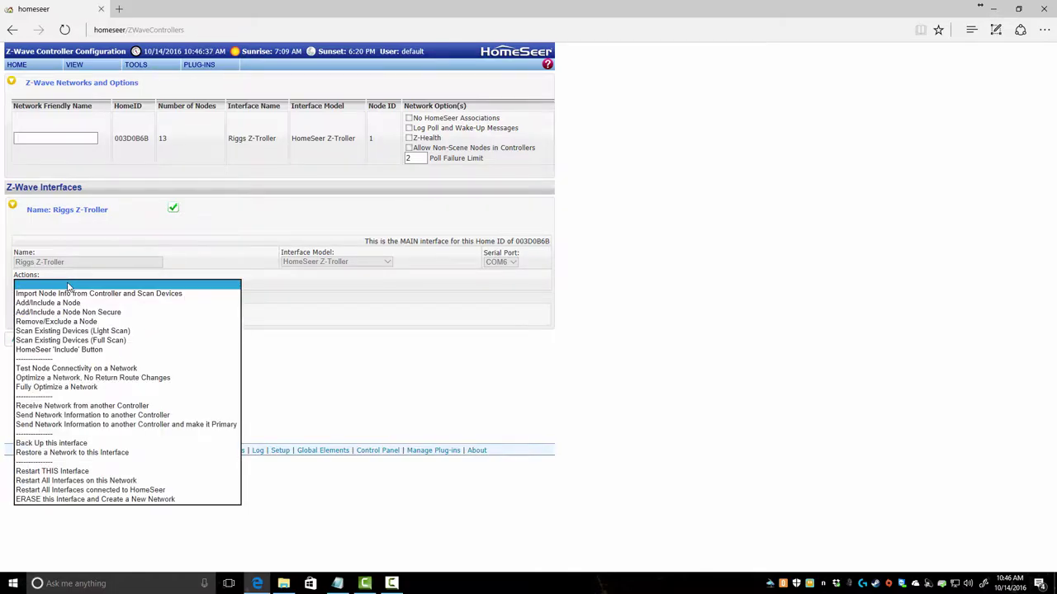
pyautogui.click(66, 446)
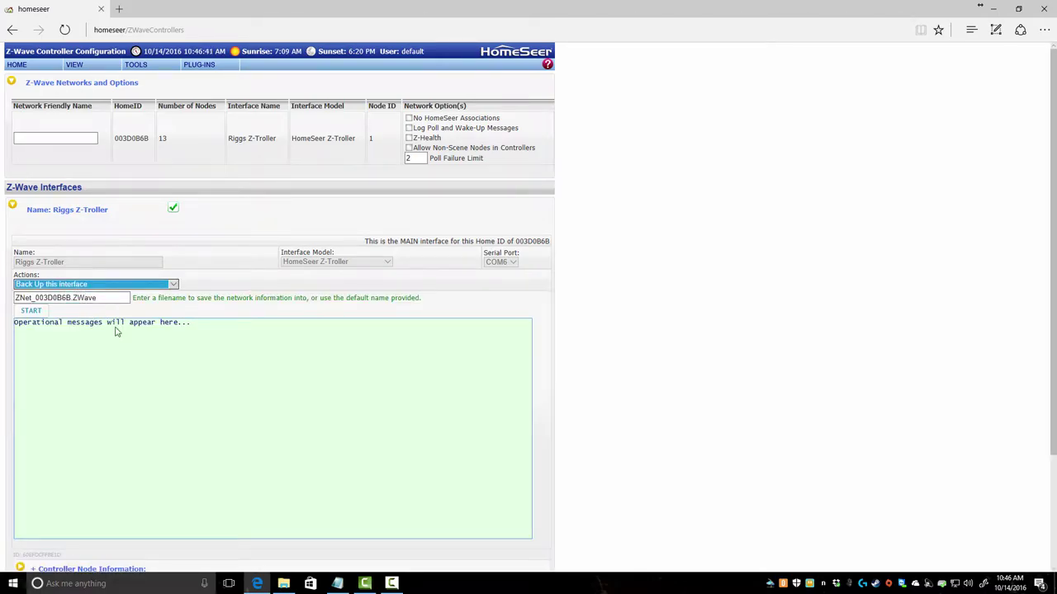
pyautogui.click(31, 310)
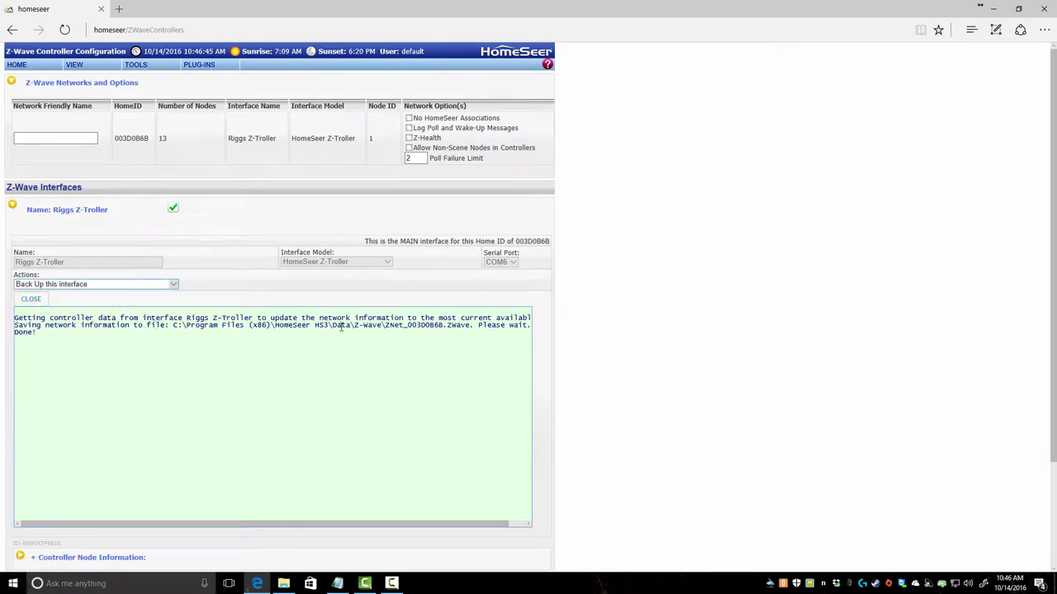
# Close the finished backup and run the action that erases the Z-Troller interface and creates a new network.
pyautogui.doubleClick(395, 326)
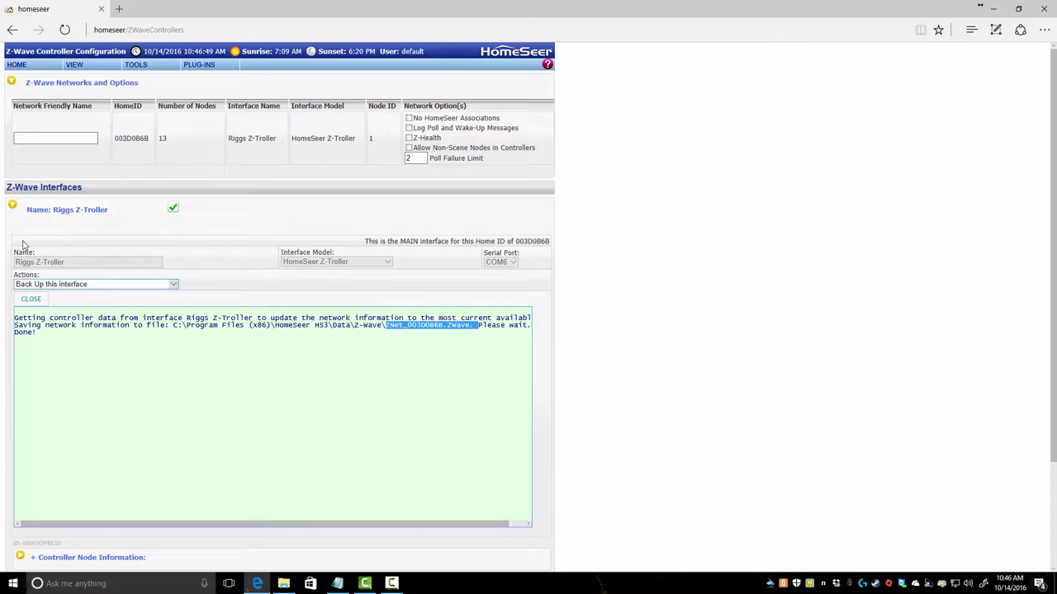
pyautogui.click(33, 299)
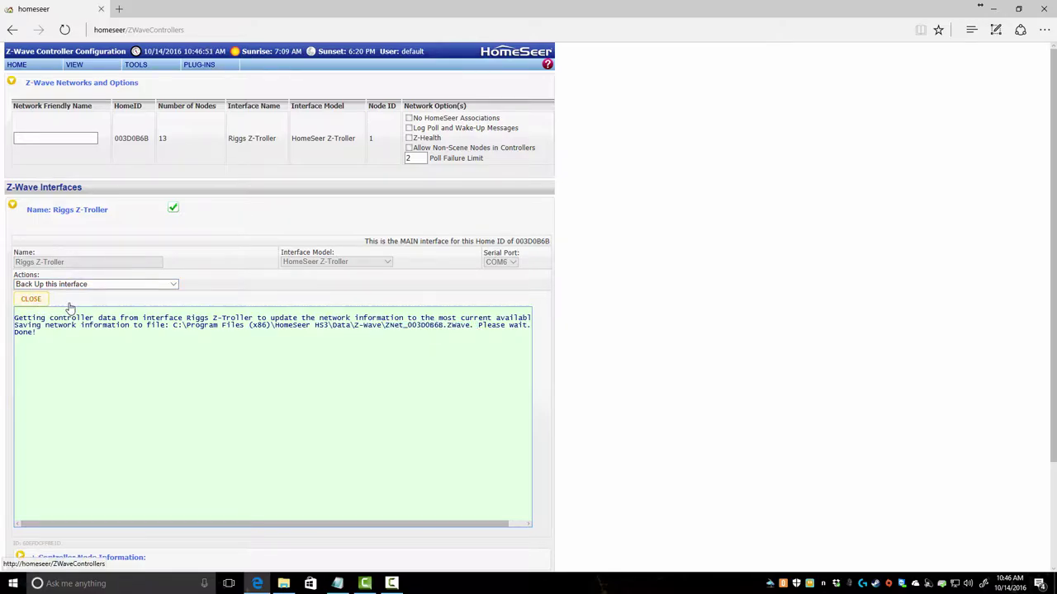
pyautogui.click(92, 284)
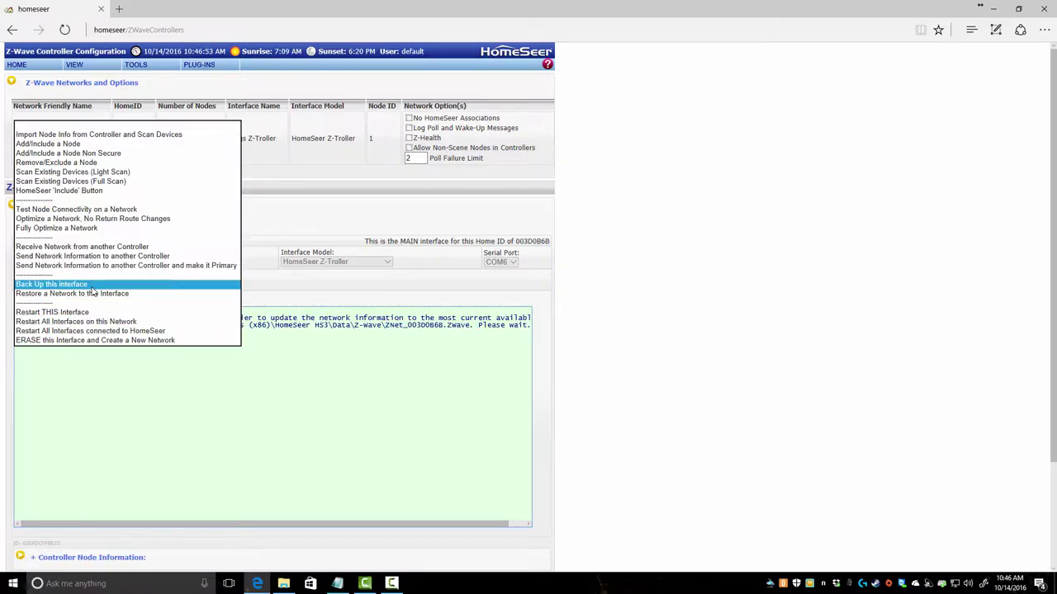
pyautogui.click(52, 340)
pyautogui.click(278, 375)
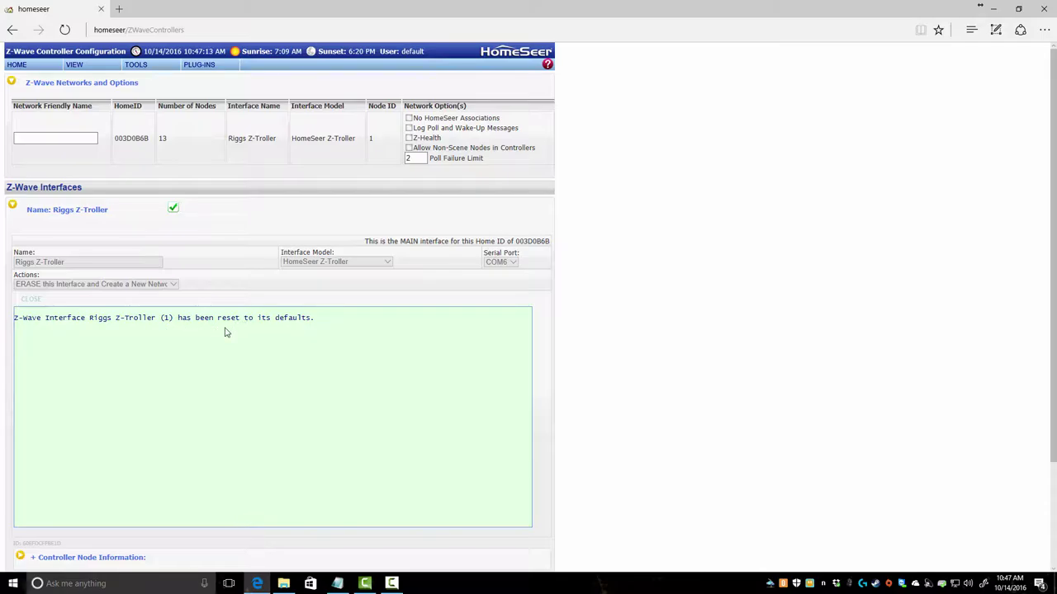
# Expand the Controller Node Information to check the nodes in the controller, and close the erase operation's message area.
pyautogui.scroll(-3, 226, 332)
pyautogui.click(20, 430)
pyautogui.scroll(-3, 22, 427)
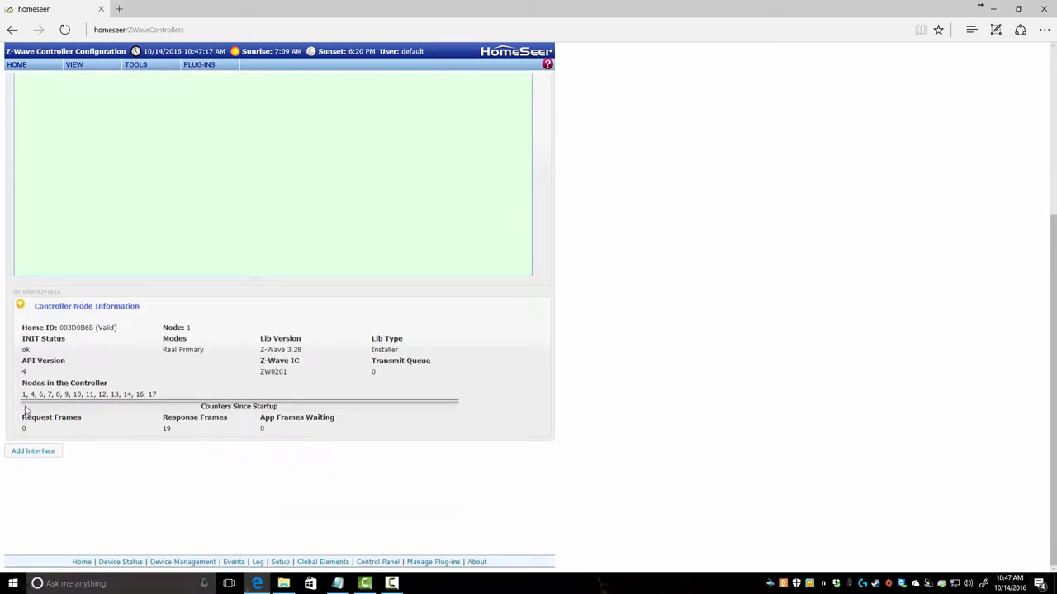
pyautogui.scroll(6, 31, 390)
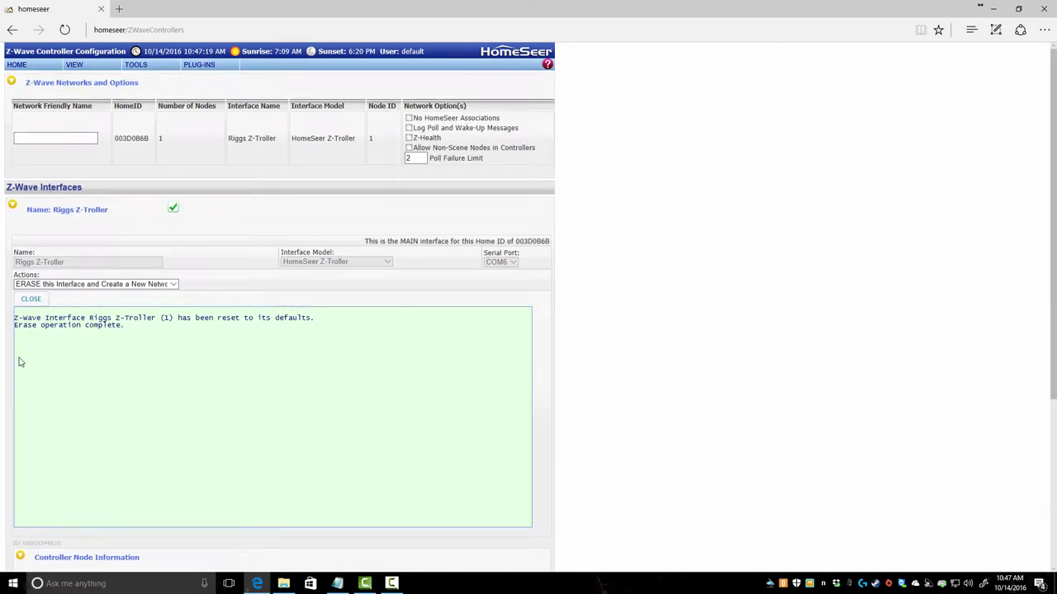
pyautogui.click(33, 300)
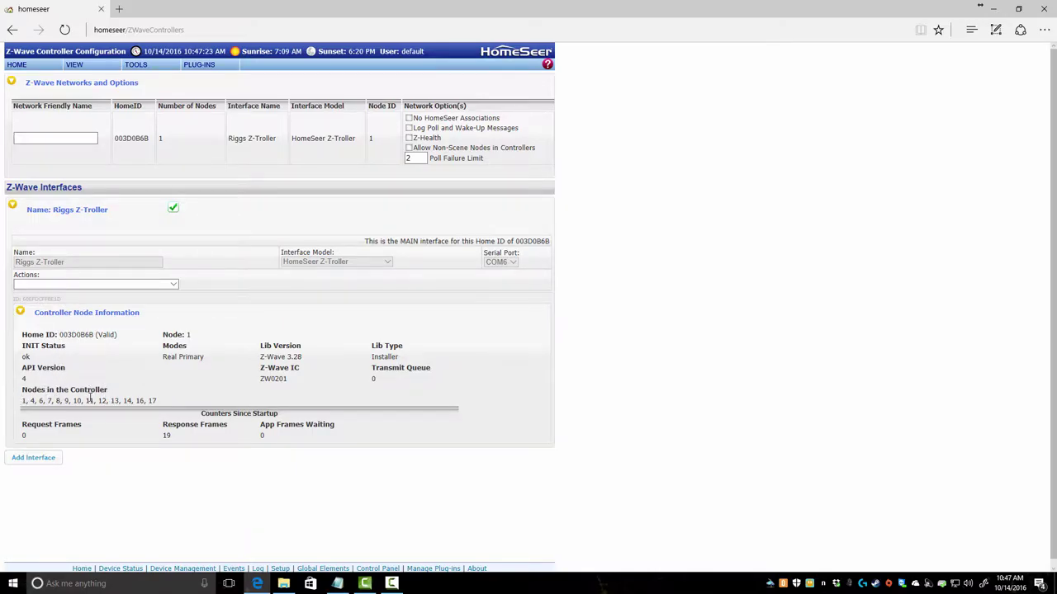
# Run the node connectivity test on the Z-Troller's network and read its messages.
pyautogui.click(89, 285)
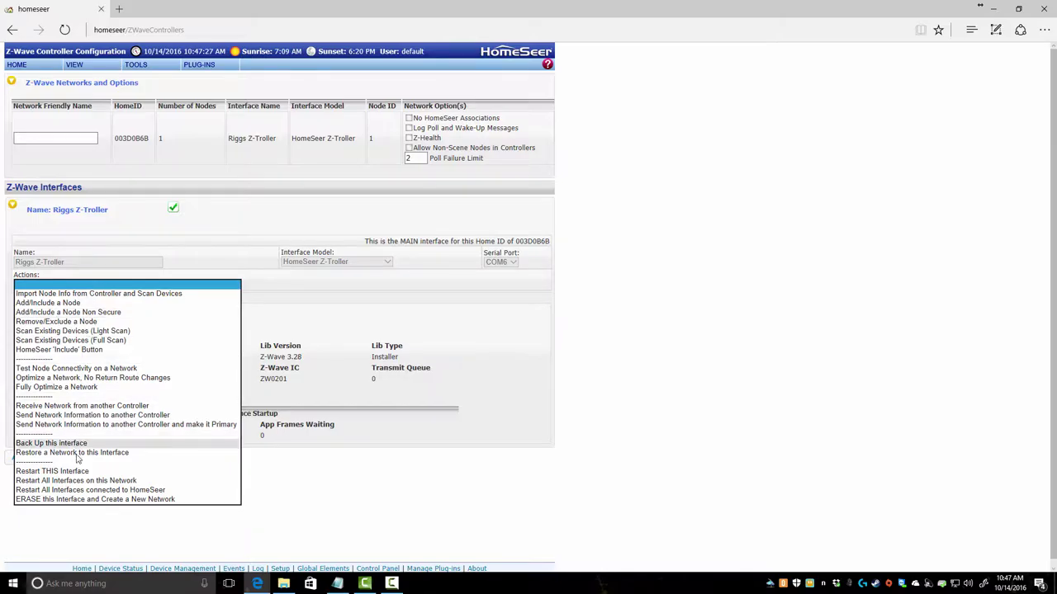
pyautogui.click(68, 370)
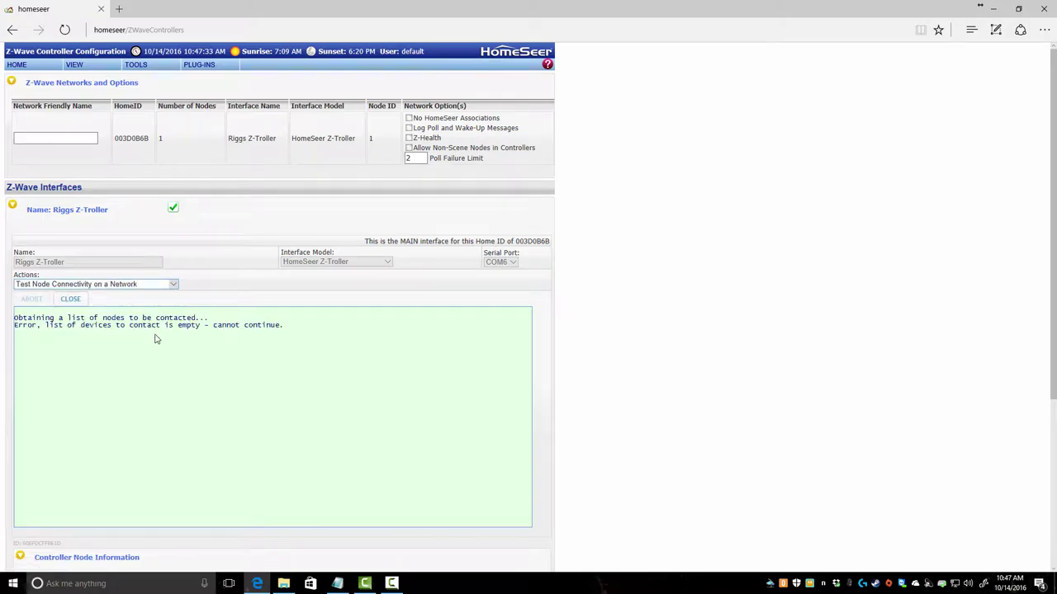
pyautogui.click(225, 328)
pyautogui.scroll(-3, 146, 382)
pyautogui.scroll(3, 220, 257)
# Reload Z-Wave Controller Management and expand the Z-Troller interface with its Controller Node Information to recheck the nodes after the erase.
pyautogui.moveTo(199, 65)
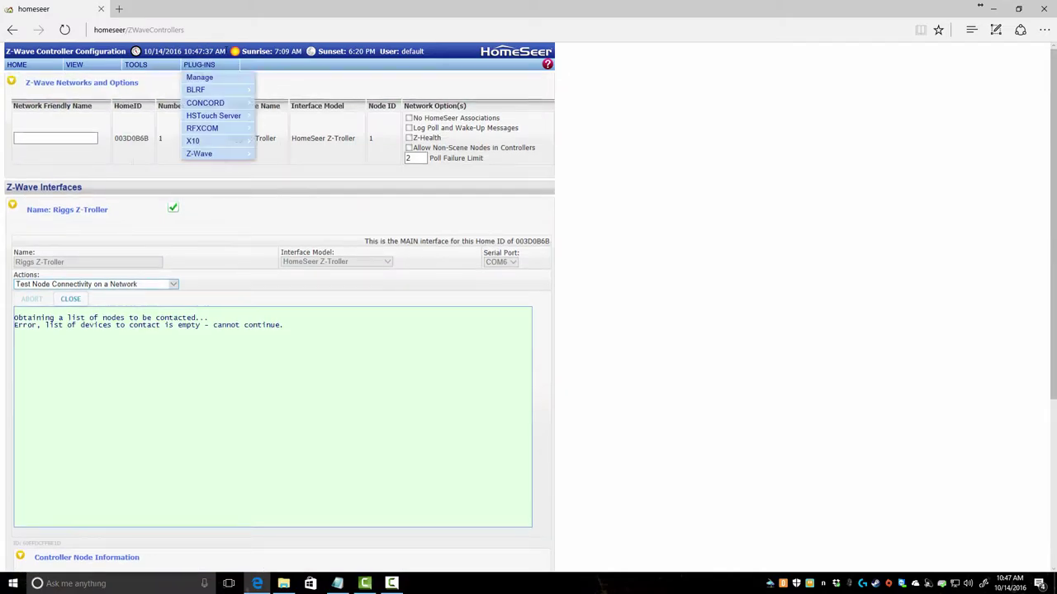
pyautogui.moveTo(227, 157)
pyautogui.click(271, 155)
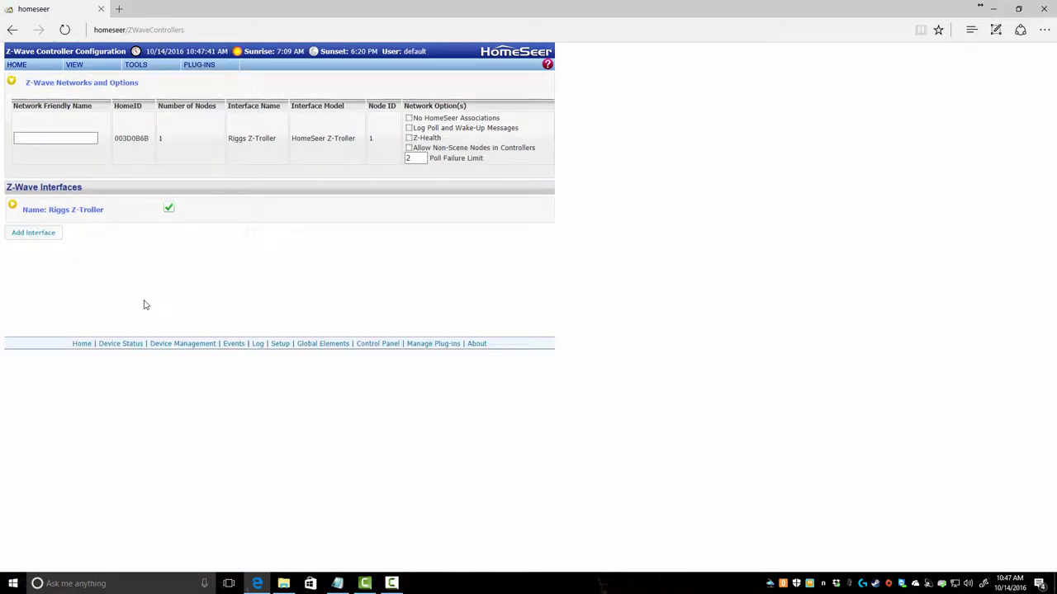
pyautogui.click(14, 207)
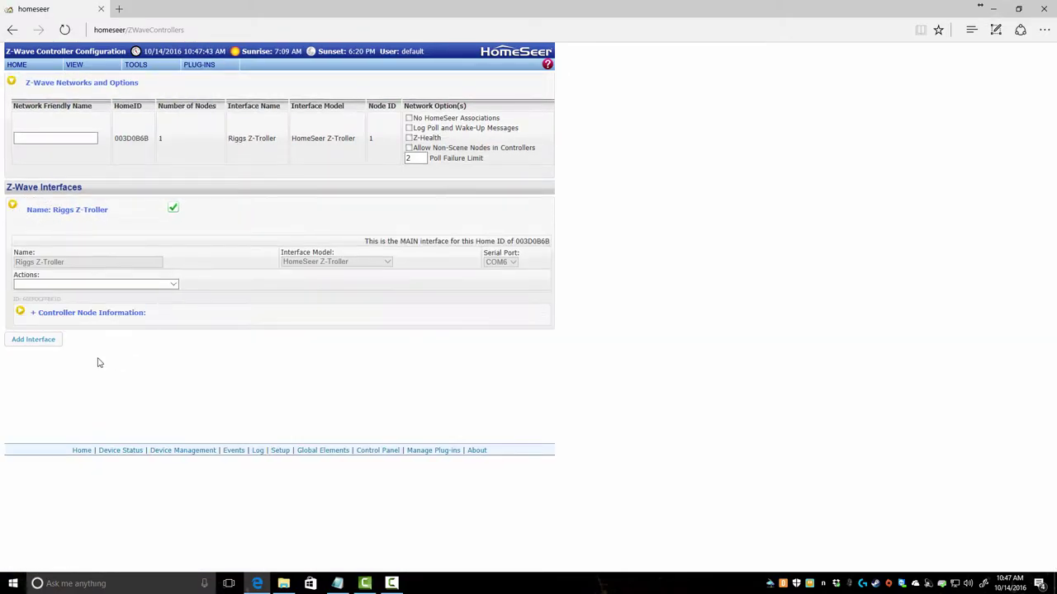
pyautogui.click(19, 314)
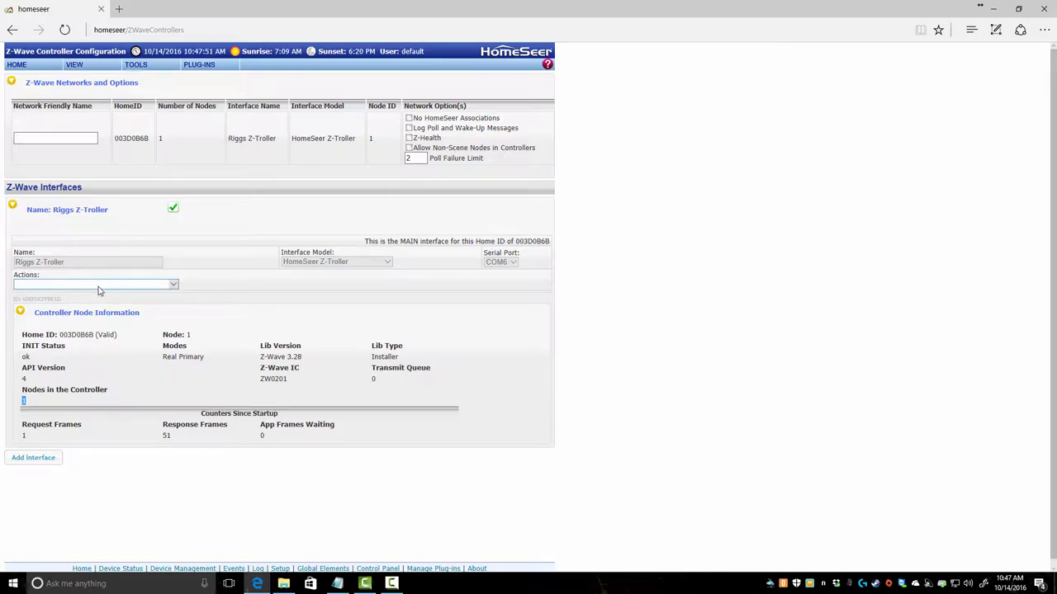
# Review the actions available for the Z-Troller interface and collapse Z-Wave Networks and Options.
pyautogui.click(99, 285)
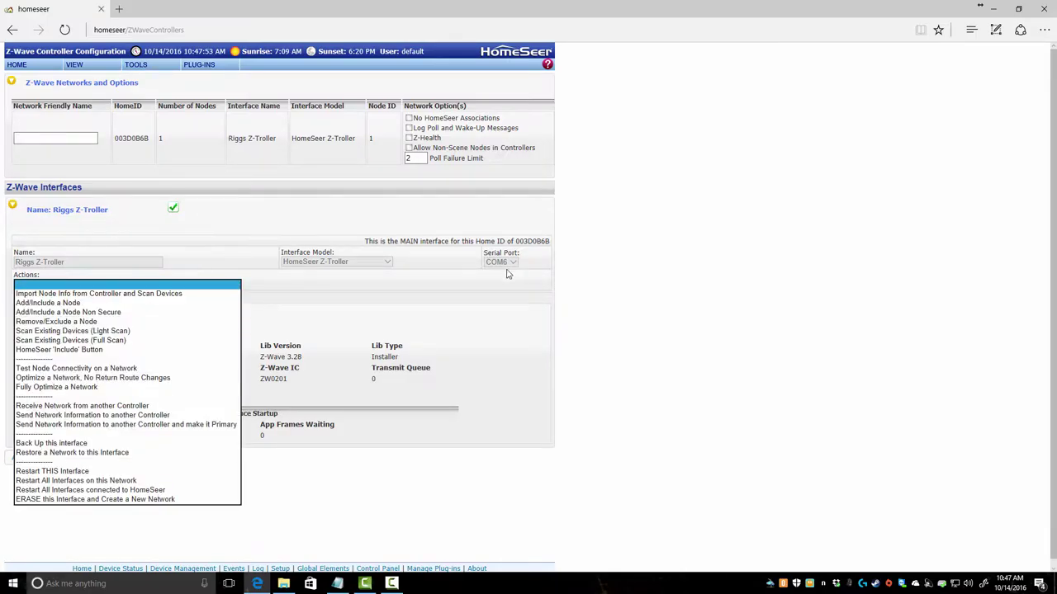
pyautogui.click(467, 321)
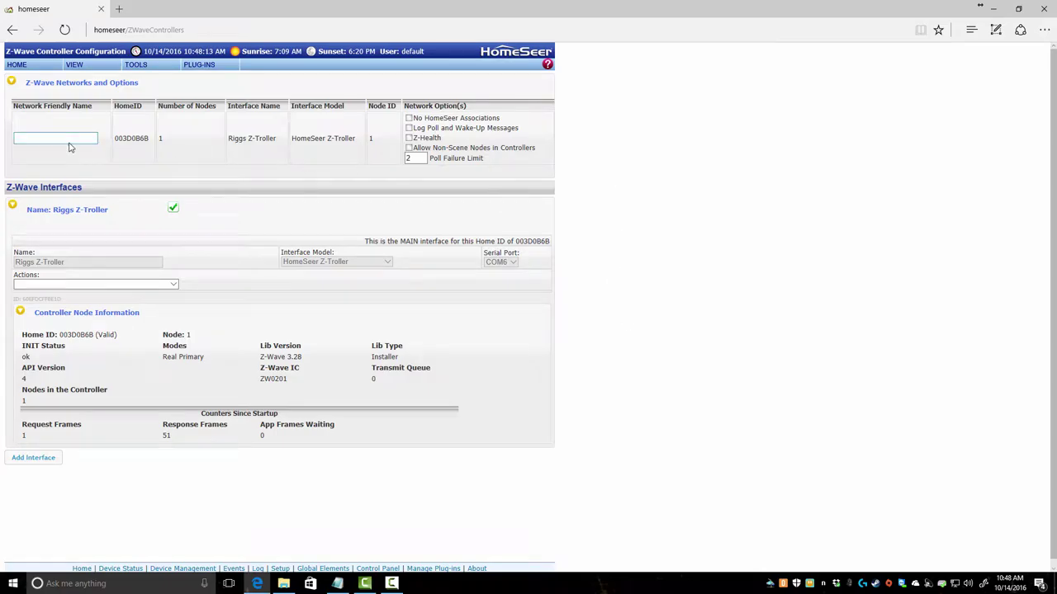
pyautogui.click(12, 82)
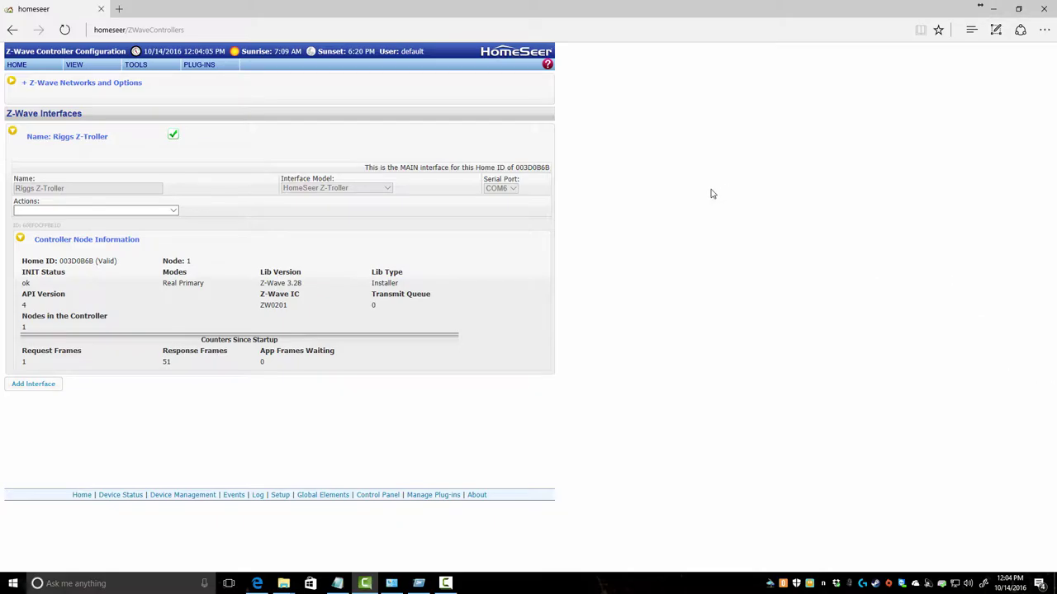
# Reopen Z-Wave Controller Management and expand the Z-Troller interface details.
pyautogui.moveTo(212, 66)
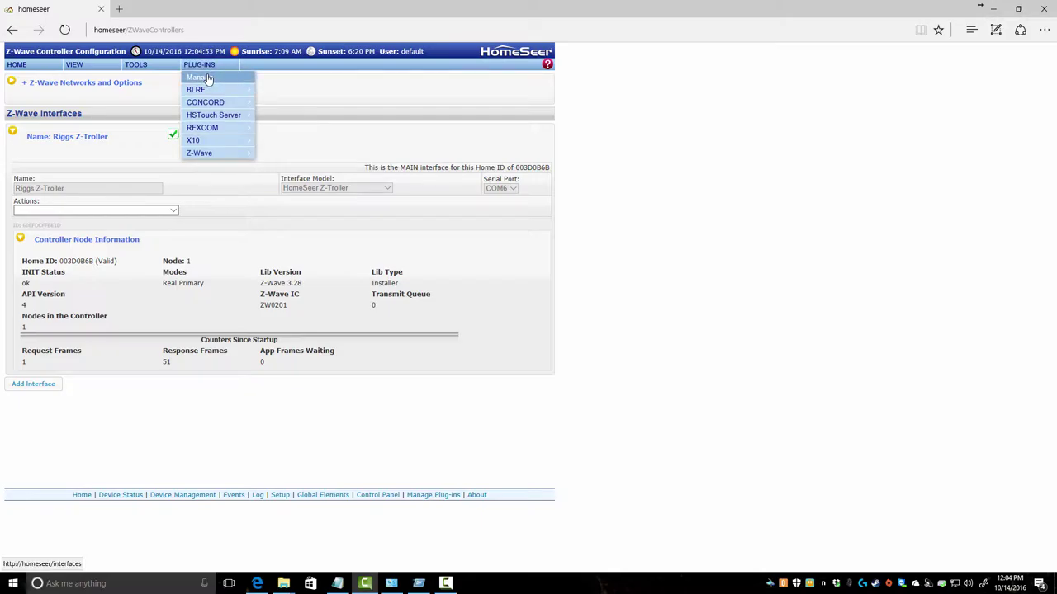
pyautogui.click(208, 78)
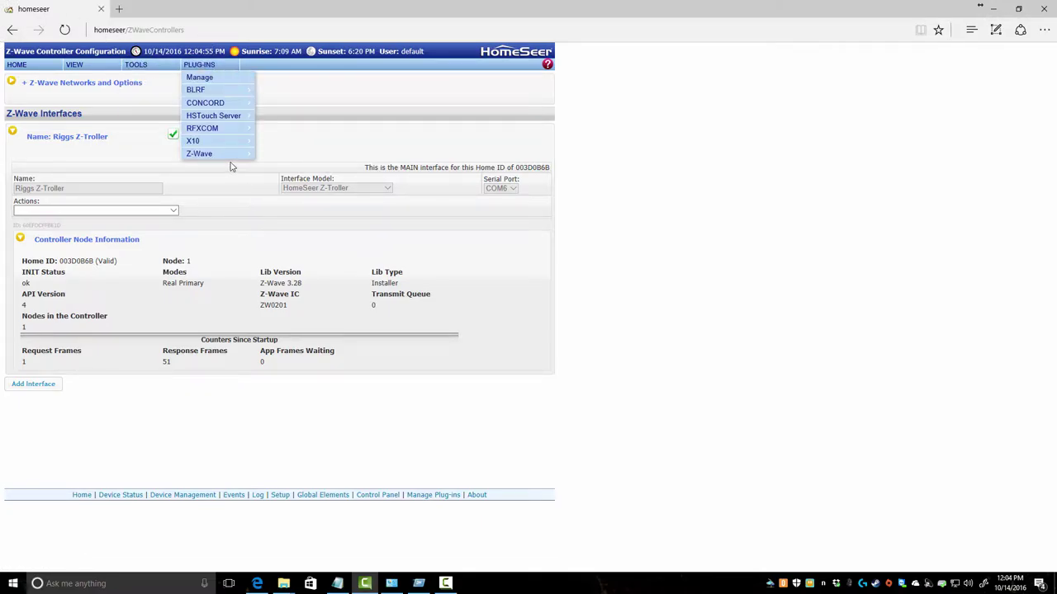
pyautogui.moveTo(238, 154)
pyautogui.click(276, 156)
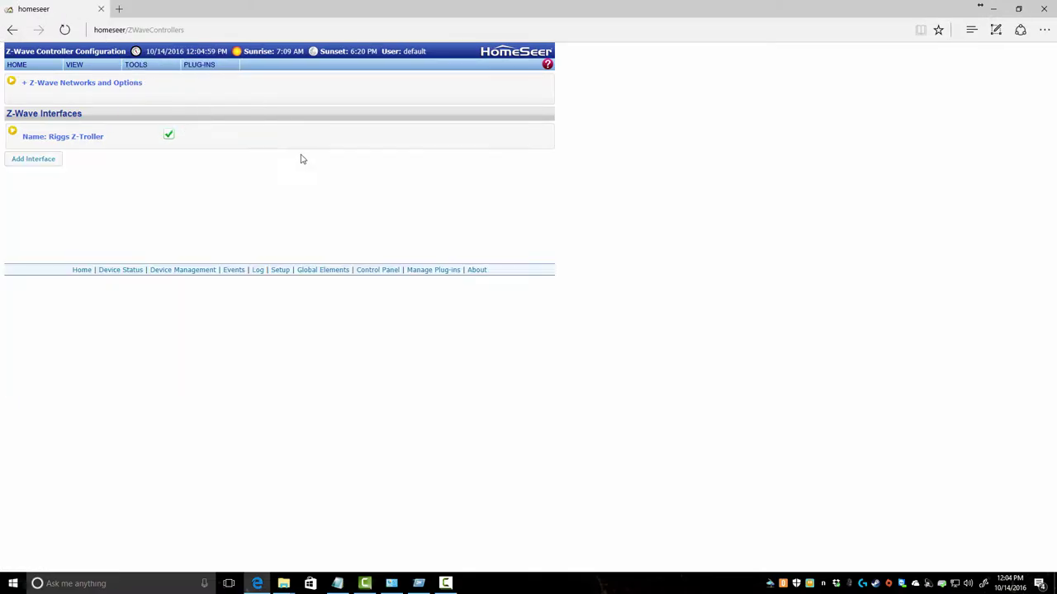
pyautogui.click(13, 134)
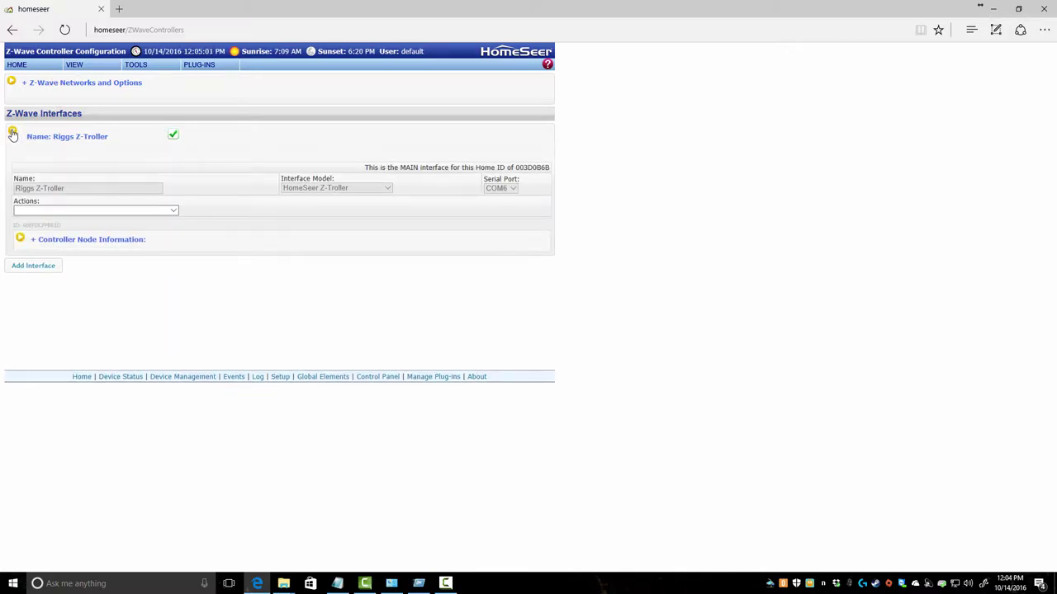
# Import the node info from the Z-Troller controller, scan its devices, and close the finished operation.
pyautogui.click(131, 209)
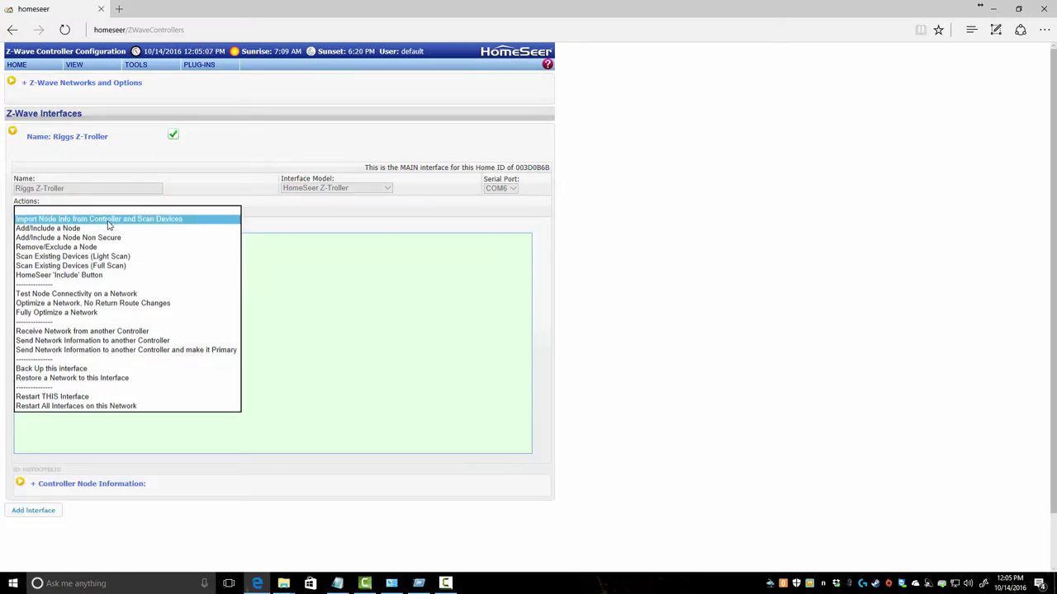
pyautogui.click(108, 221)
pyautogui.click(32, 225)
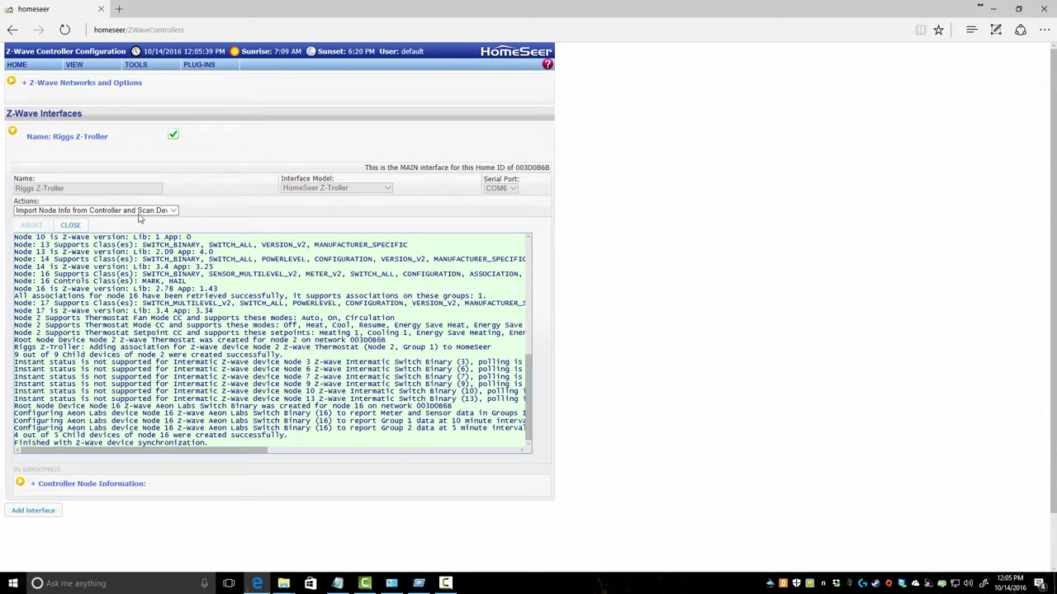
pyautogui.click(74, 227)
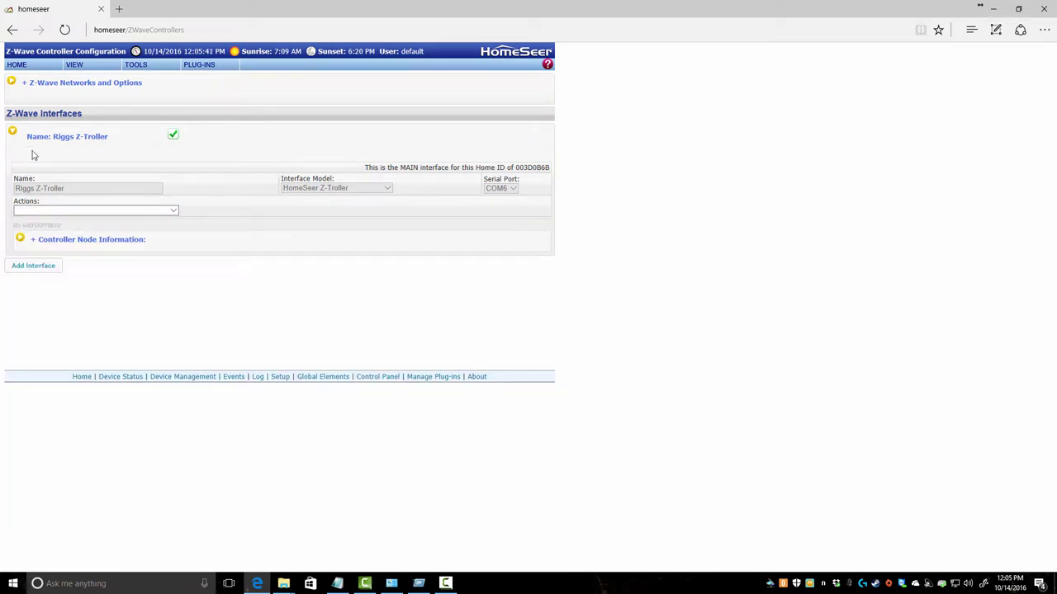
# Refresh Z-Wave Controller Management and examine the list of nodes in the controller under the Z-Troller's Controller Node Information.
pyautogui.click(20, 241)
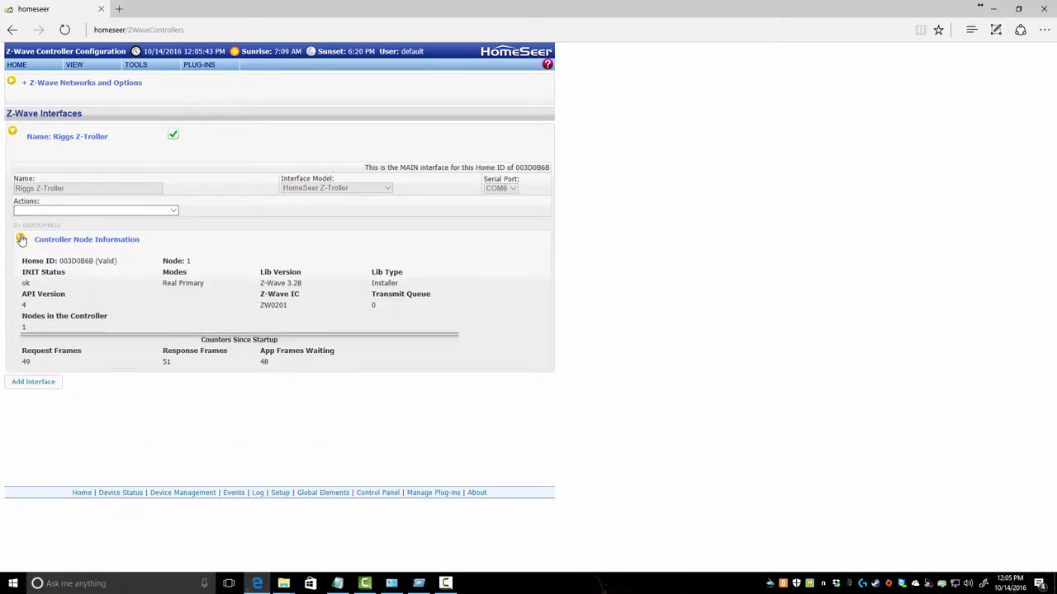
pyautogui.moveTo(199, 64)
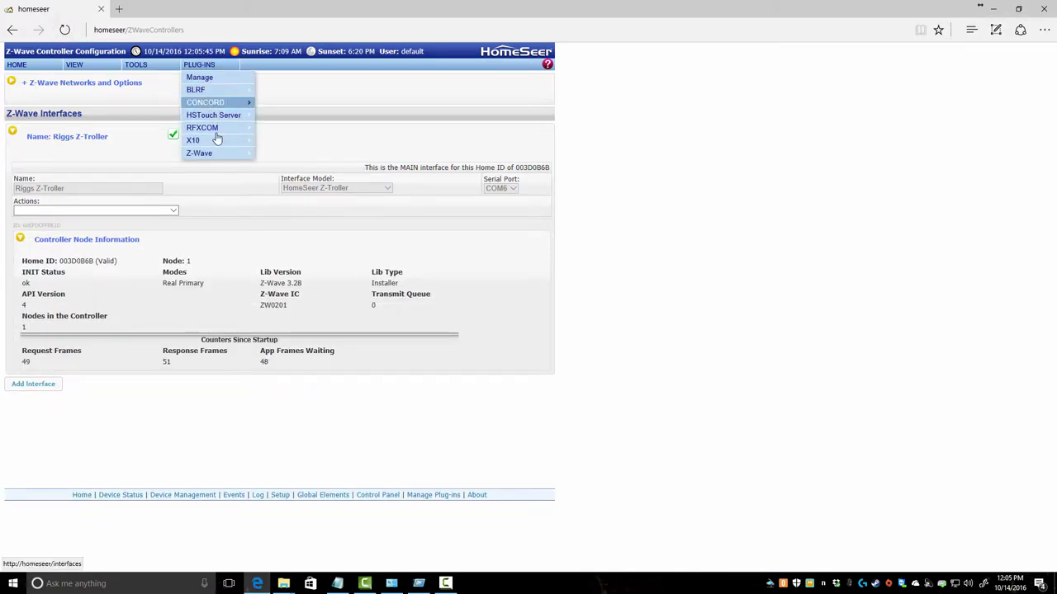
pyautogui.moveTo(216, 154)
pyautogui.click(293, 154)
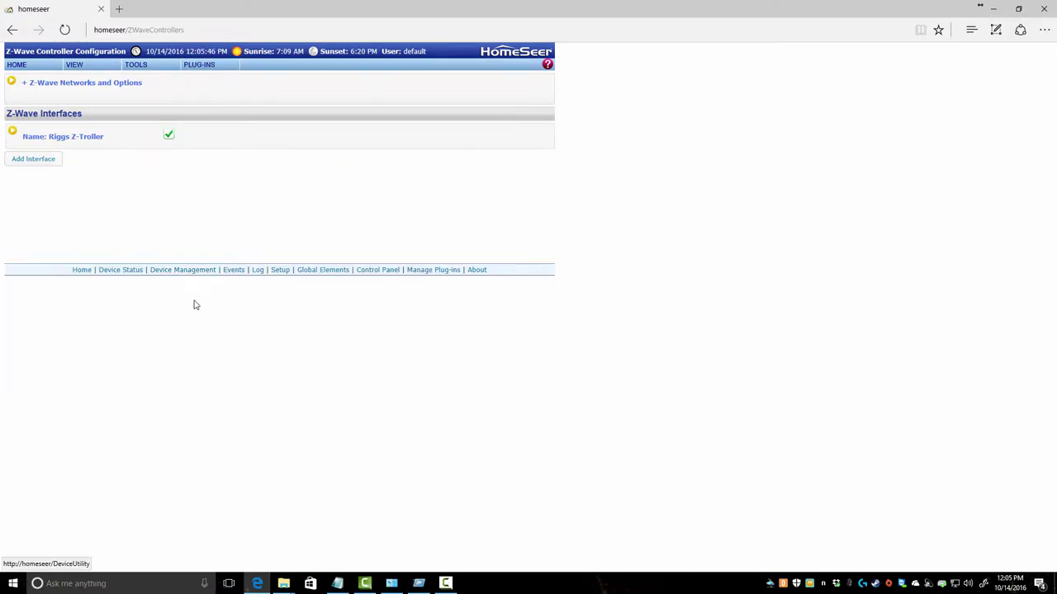
pyautogui.click(12, 132)
pyautogui.click(20, 241)
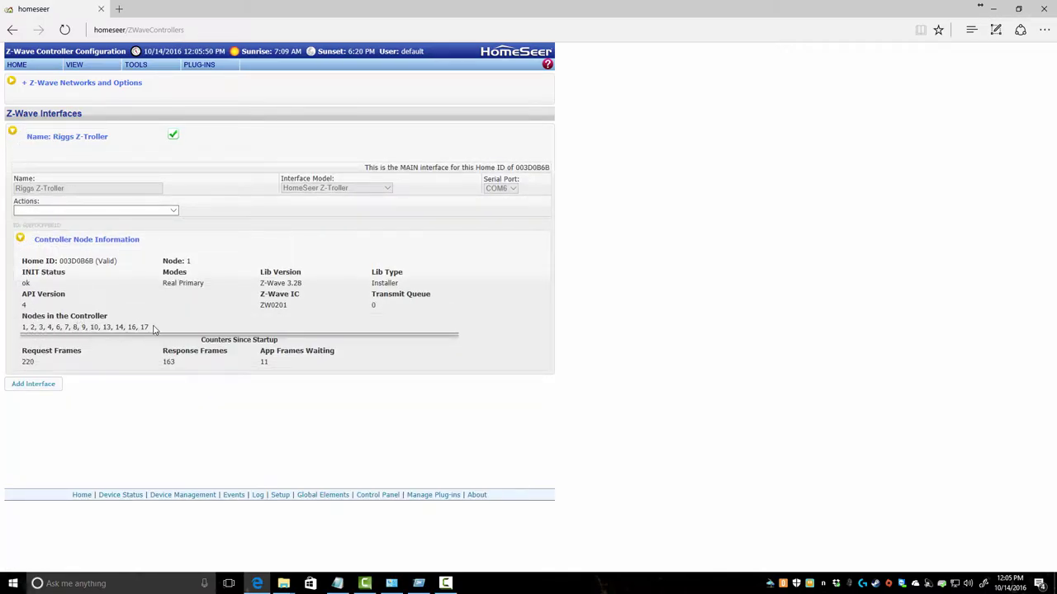
pyautogui.moveTo(151, 329); pyautogui.dragTo(15, 334)
pyautogui.click(105, 410)
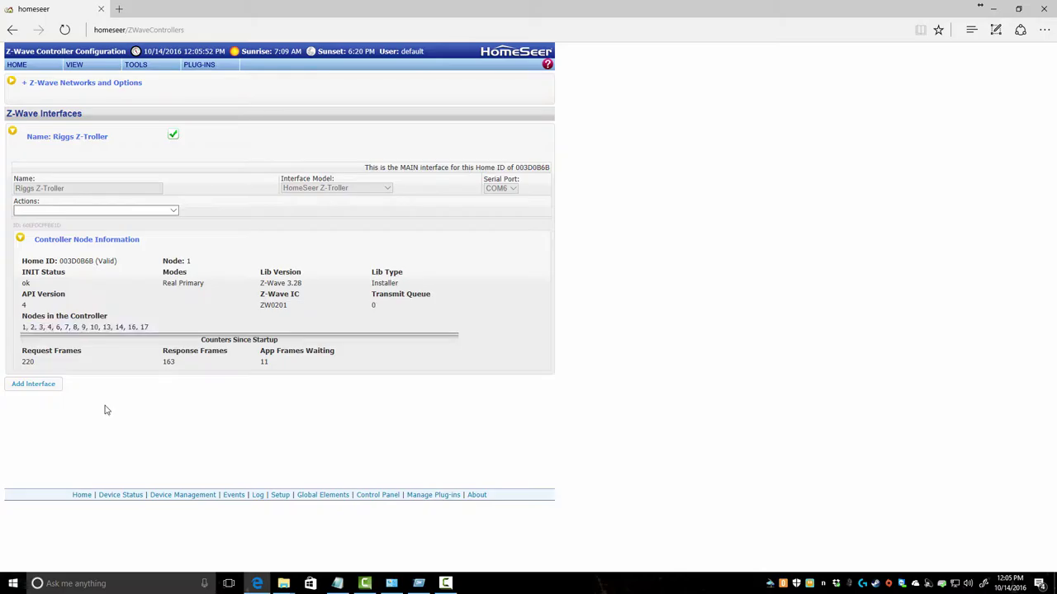
# Optimize the Z-Troller's network with no return route changes.
pyautogui.click(81, 210)
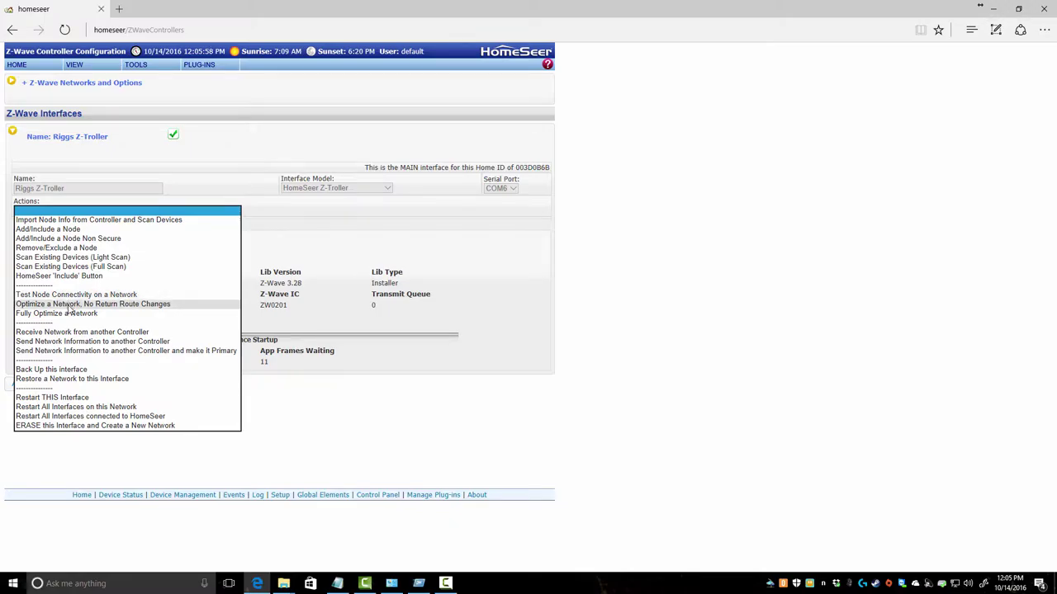
pyautogui.click(71, 307)
pyautogui.click(33, 226)
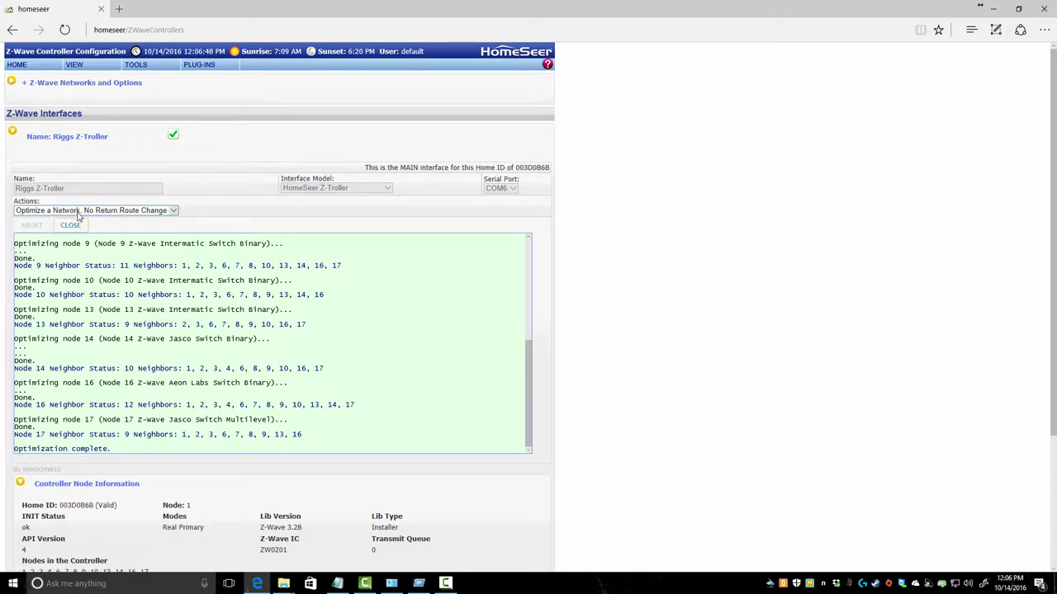
# Run a full optimization of the Z-Troller's network.
pyautogui.click(77, 211)
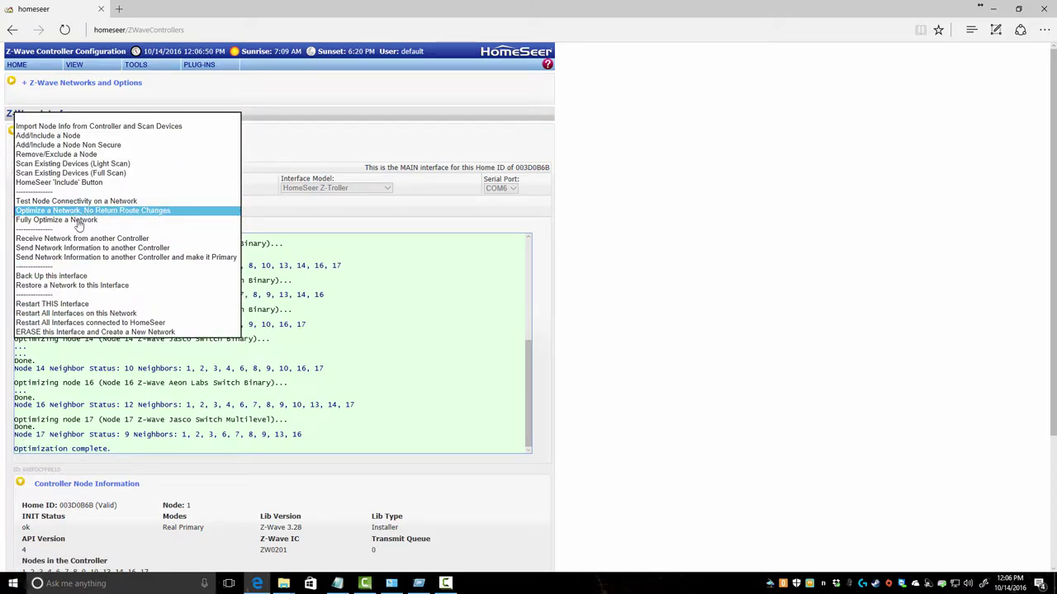
pyautogui.click(78, 220)
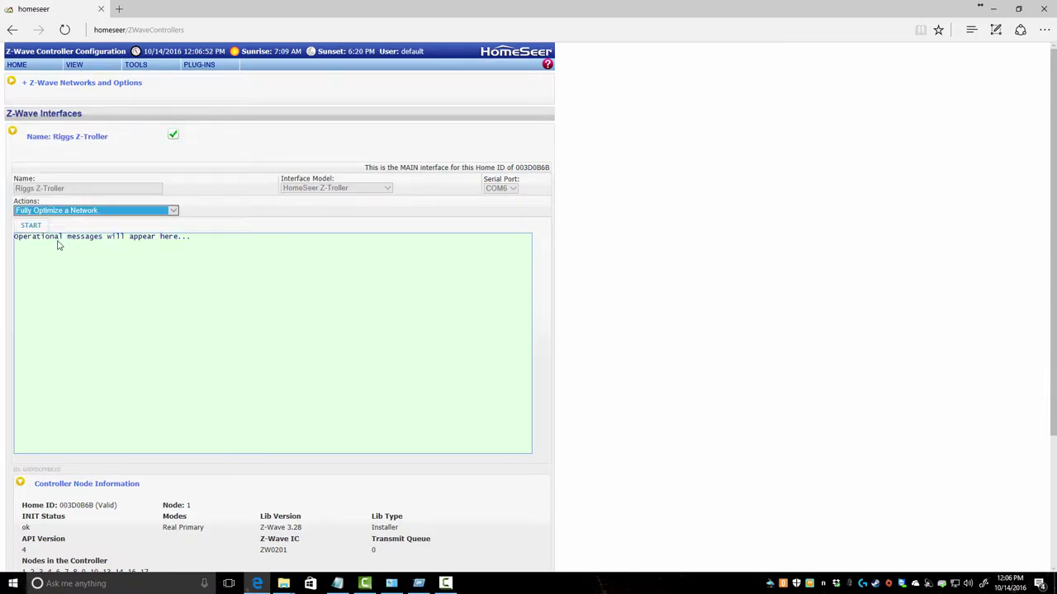
pyautogui.click(30, 226)
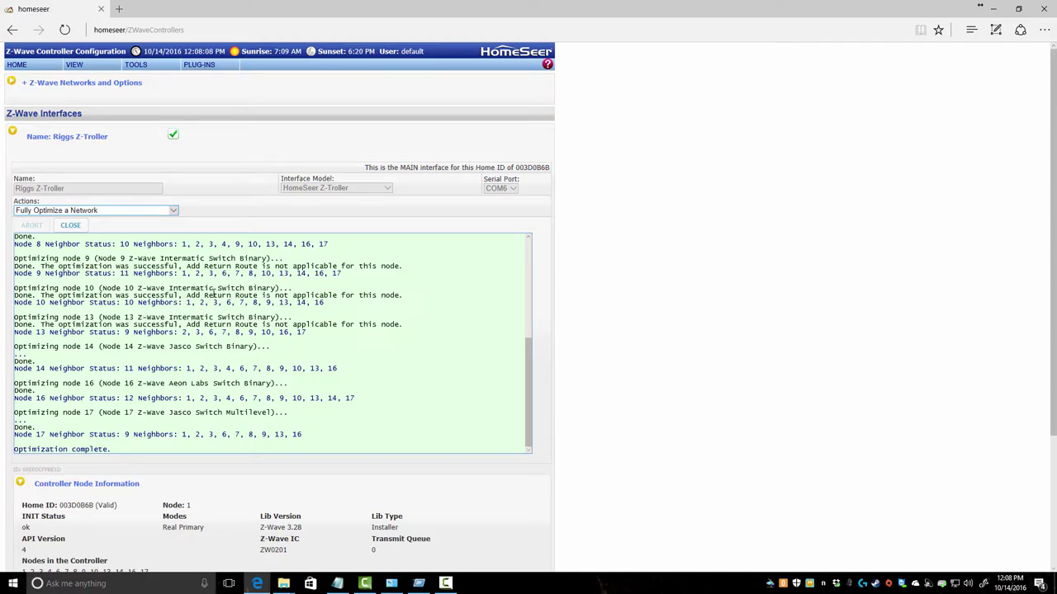
# Open the device list for managing HomeSeer devices.
pyautogui.moveTo(135, 66)
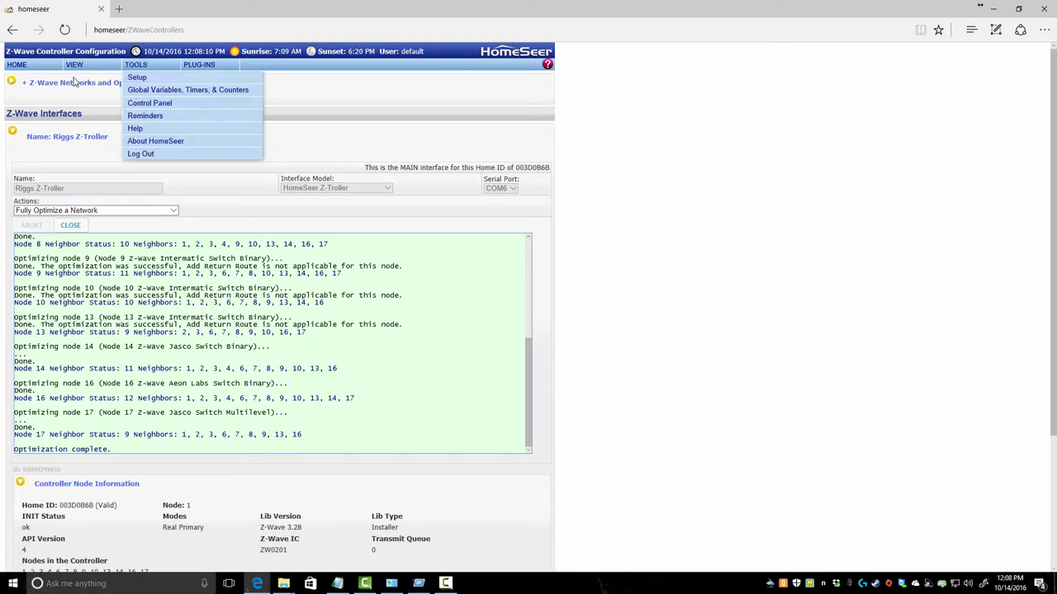
pyautogui.moveTo(74, 66)
pyautogui.click(89, 87)
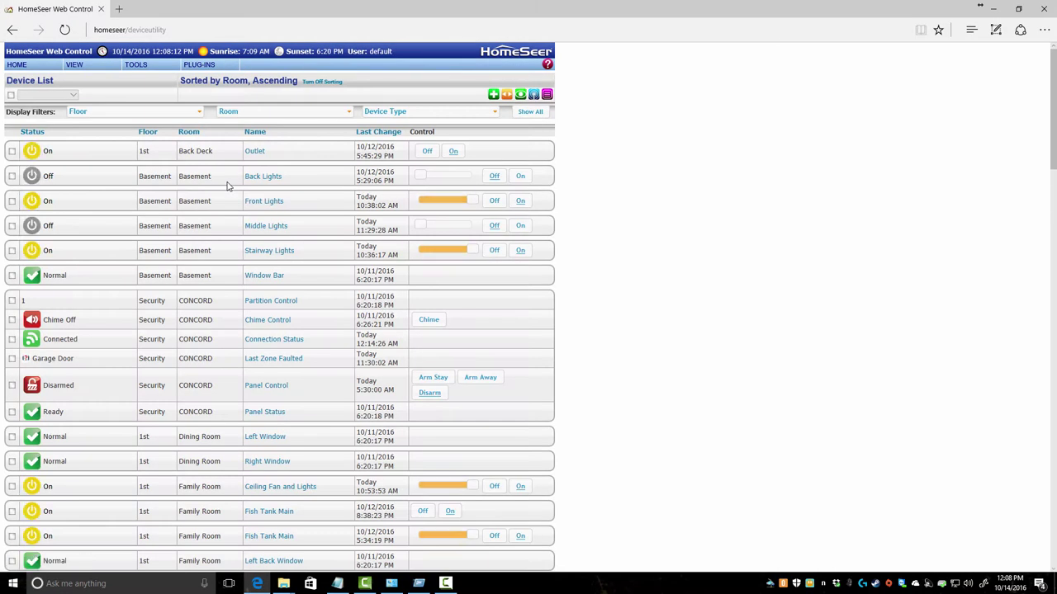
# Examine the whole device list, including the Z-Wave node devices near its end.
pyautogui.scroll(-20, 248, 215)
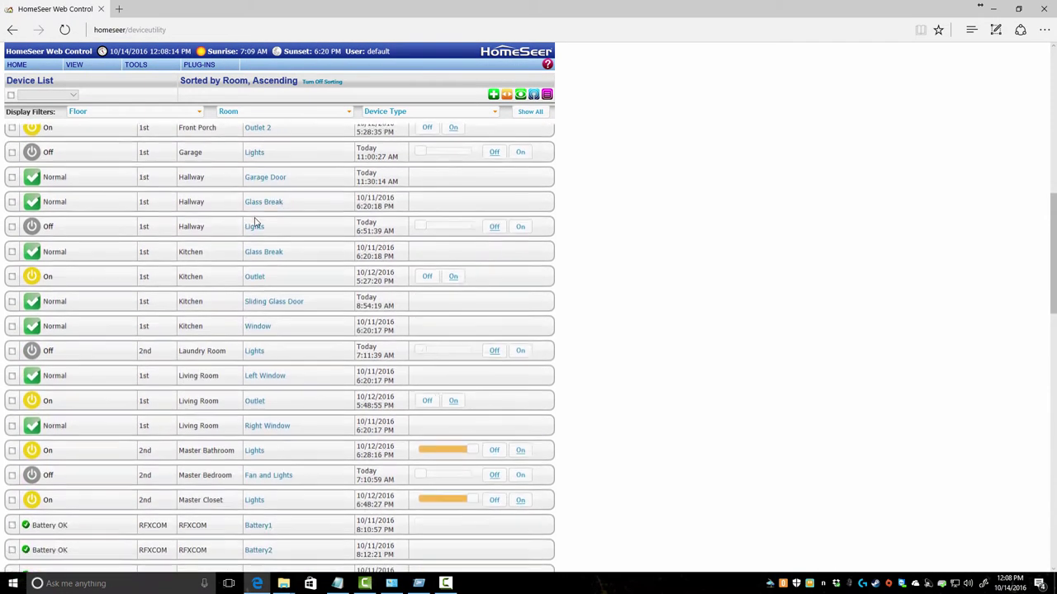
pyautogui.scroll(1, 264, 240)
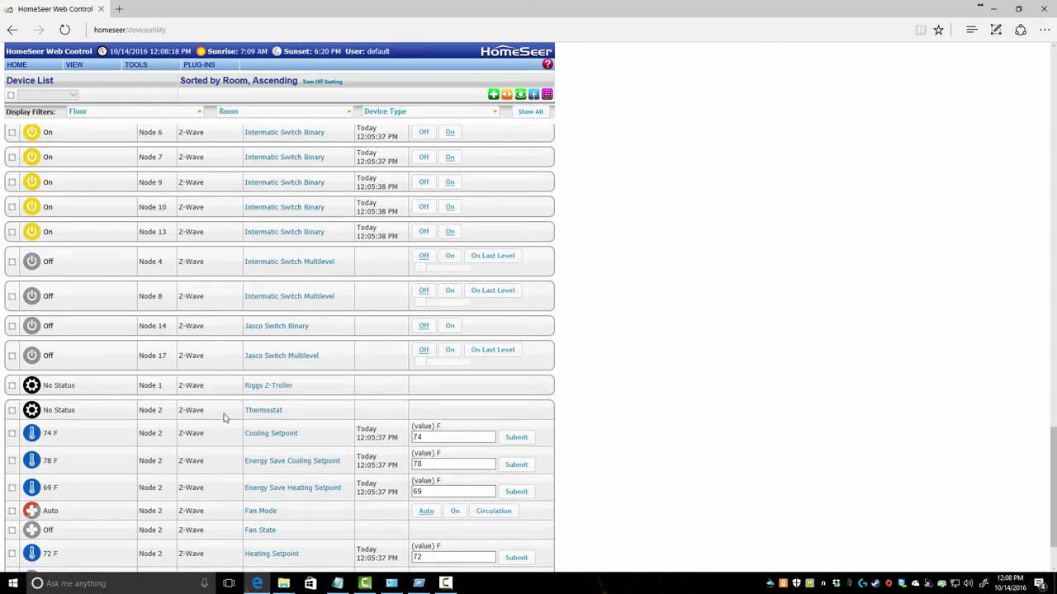
pyautogui.scroll(10, 226, 412)
pyautogui.scroll(-12, 226, 413)
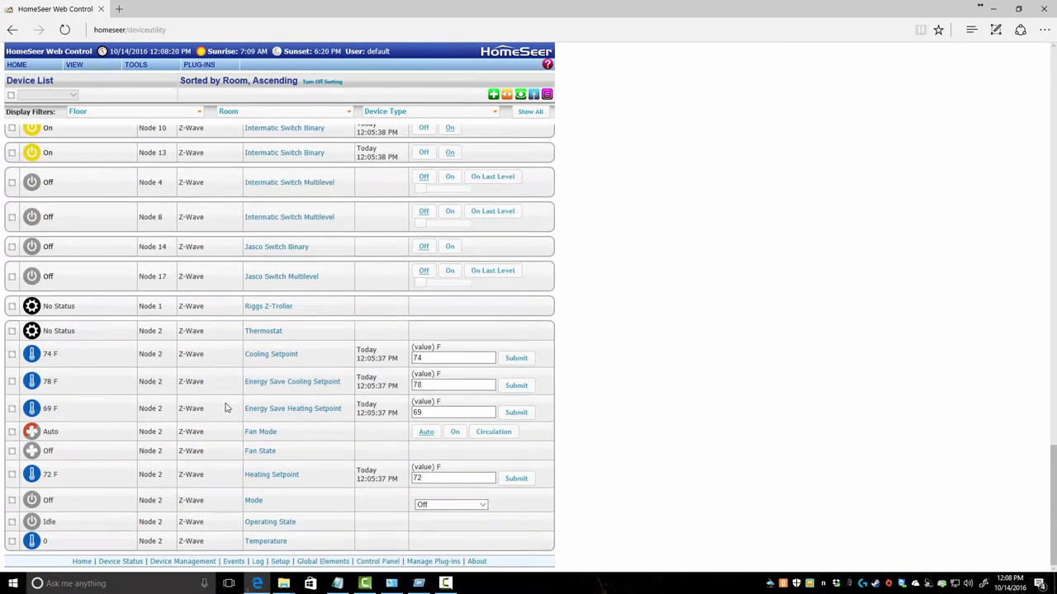
pyautogui.scroll(15, 227, 408)
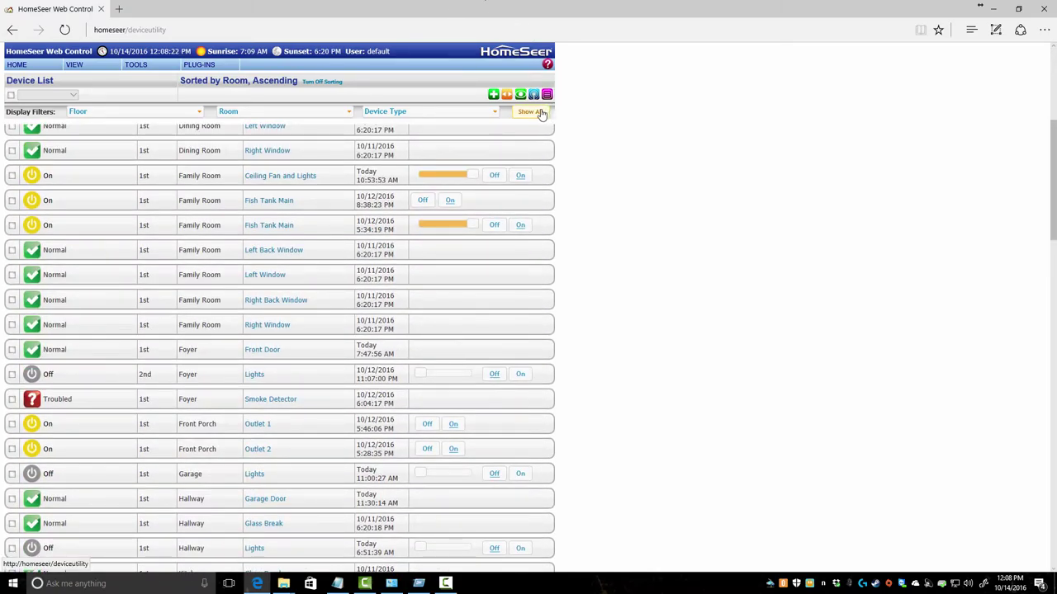
# Uncheck all device types in the Device Type display filter and look through the available types.
pyautogui.click(477, 113)
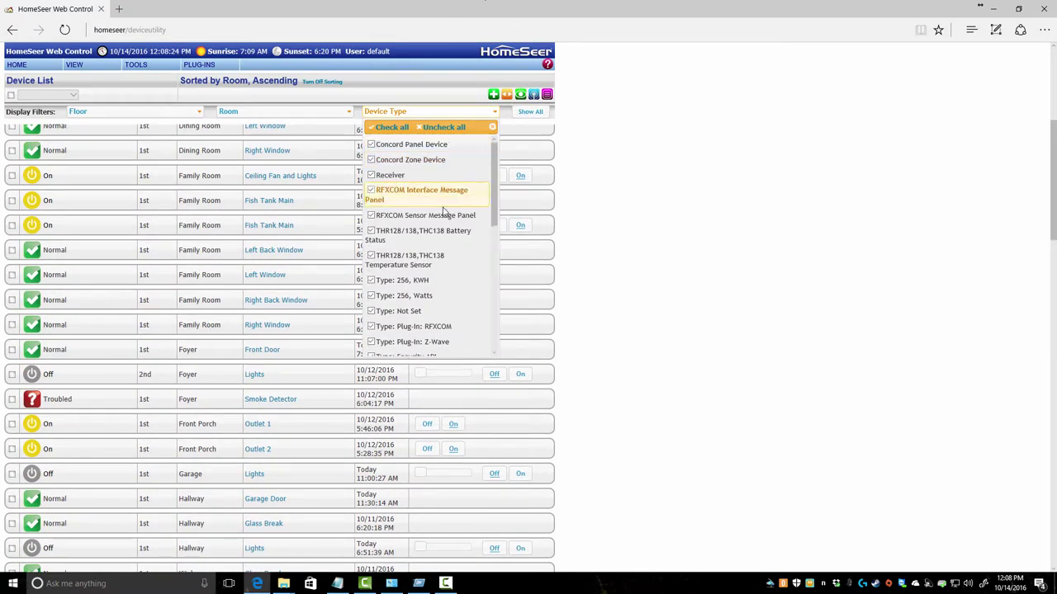
pyautogui.click(442, 126)
pyautogui.scroll(-3, 415, 284)
pyautogui.scroll(-10, 415, 285)
pyautogui.scroll(3, 638, 234)
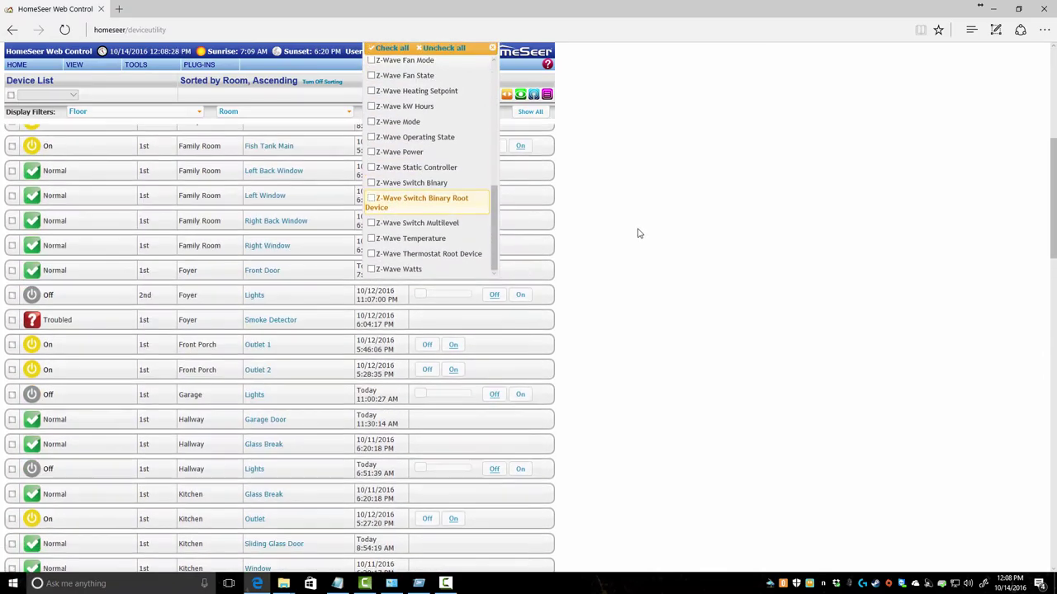
pyautogui.scroll(8, 399, 130)
pyautogui.scroll(5, 398, 128)
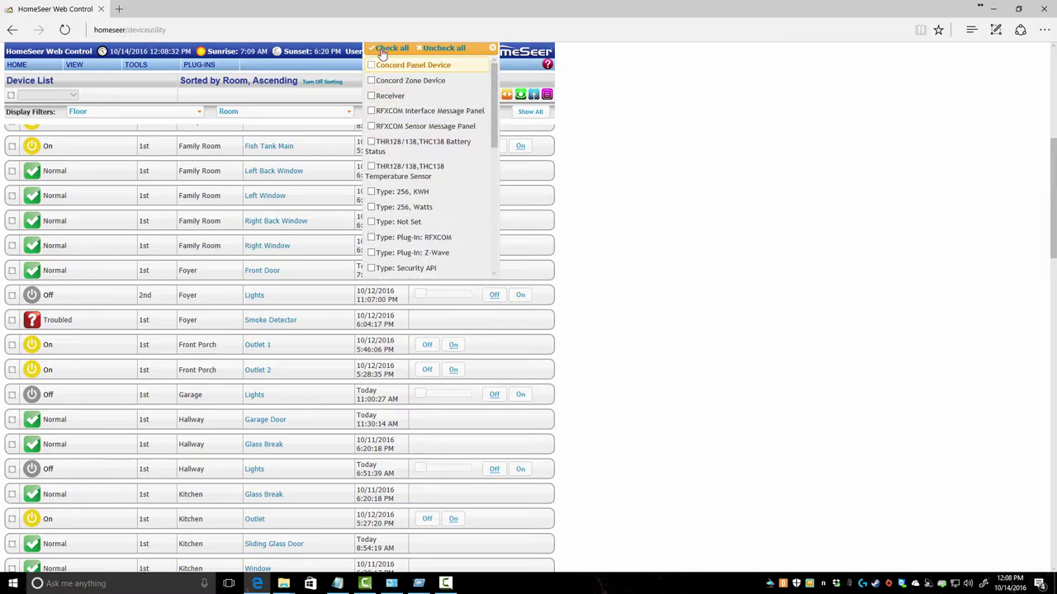
# Check all device types, except the Concord Panel, Concord Zone, Receiver, RFXCOM Interface and Sensor Message Panel, and THR128/138,THC138 battery and temperature types.
pyautogui.click(391, 48)
pyautogui.click(371, 64)
pyautogui.click(370, 80)
pyautogui.click(371, 96)
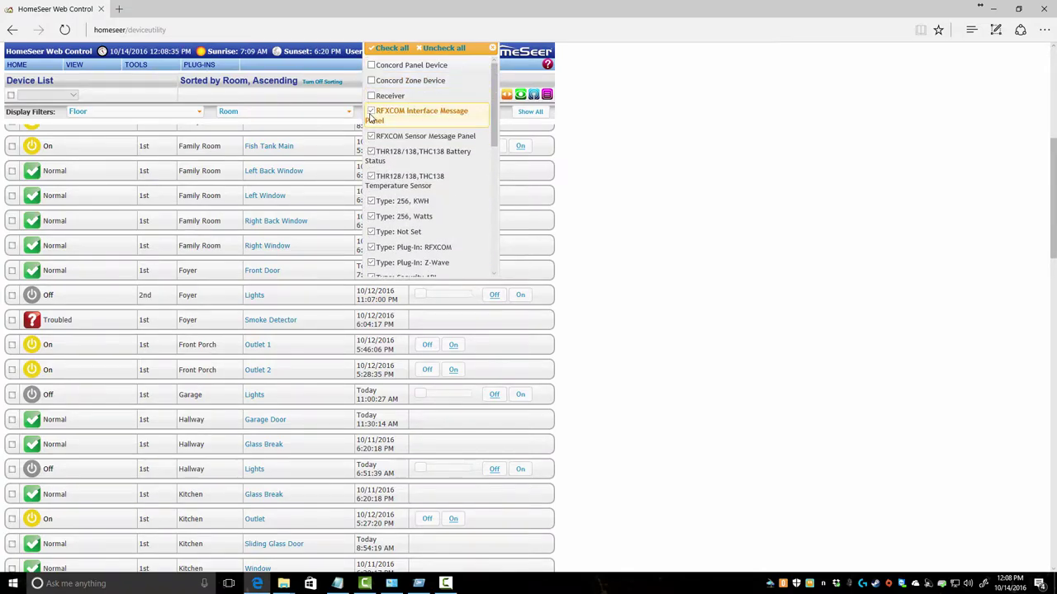
pyautogui.click(370, 111)
pyautogui.click(371, 141)
pyautogui.click(370, 166)
pyautogui.click(370, 125)
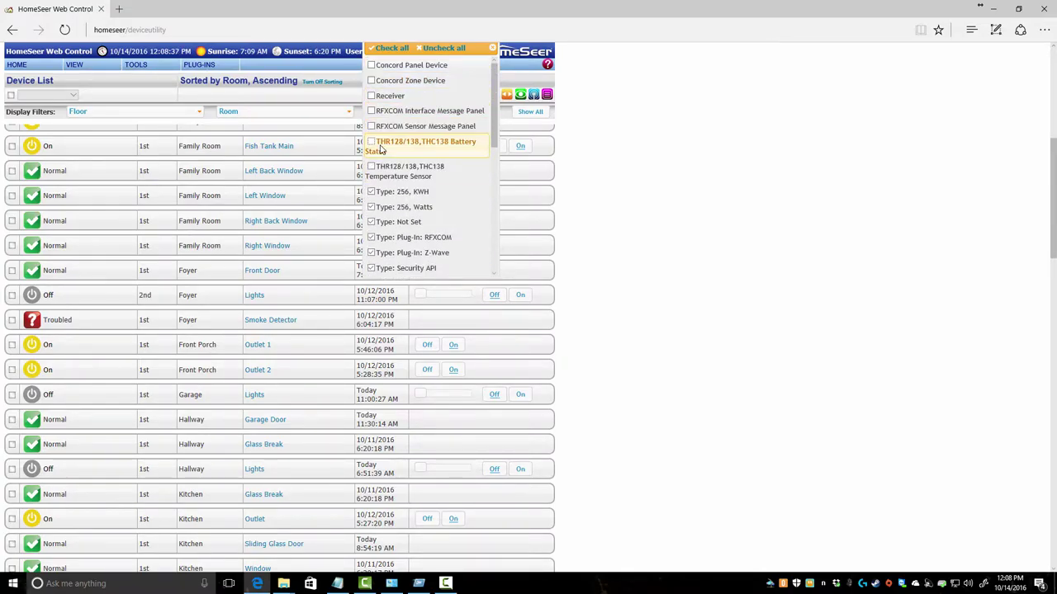
# Exclude the 256 KWH, 256 Watts, Not Set, Plug-In: RFXCOM, Security API, Thermostat API and X10 types from the filter.
pyautogui.click(370, 191)
pyautogui.click(371, 206)
pyautogui.click(370, 221)
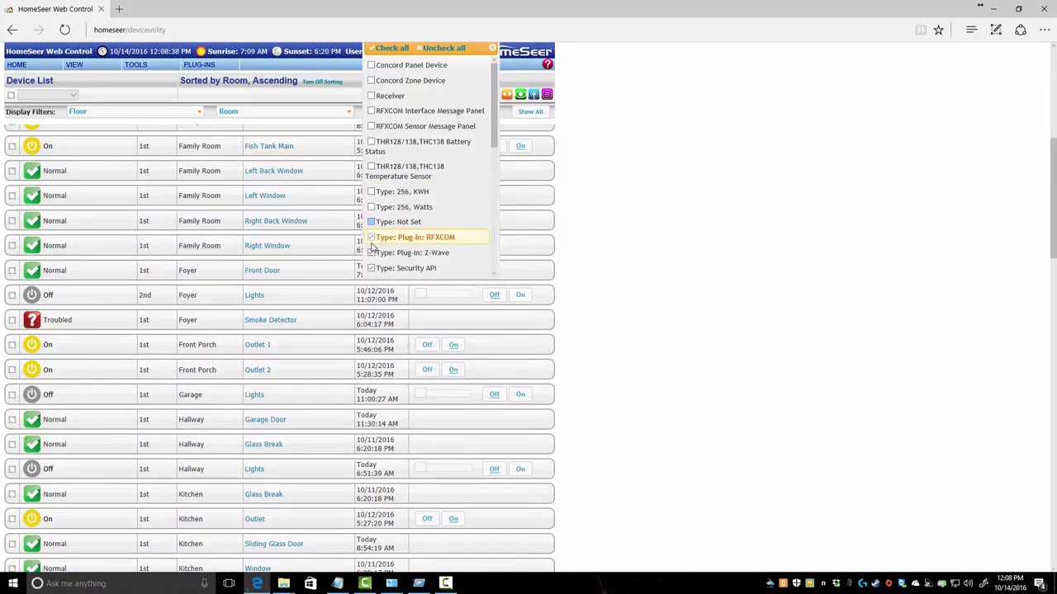
pyautogui.click(371, 237)
pyautogui.scroll(-1, 372, 237)
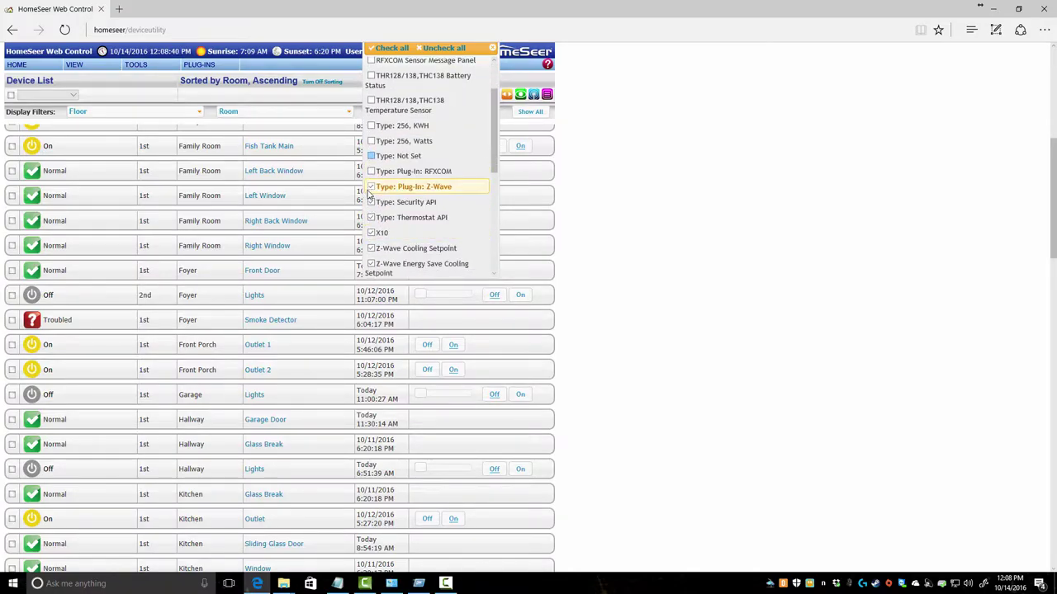
pyautogui.click(370, 203)
pyautogui.click(370, 217)
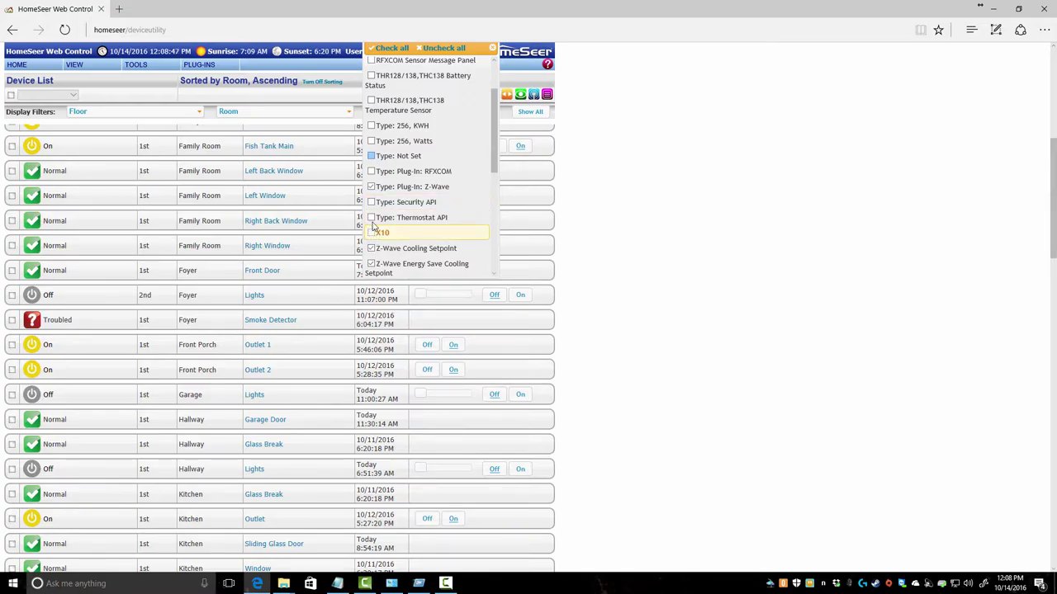
# Include the Security API, Thermostat API, 256 KWH and 256 Watts types again and apply the filter to the device list.
pyautogui.click(404, 203)
pyautogui.click(406, 218)
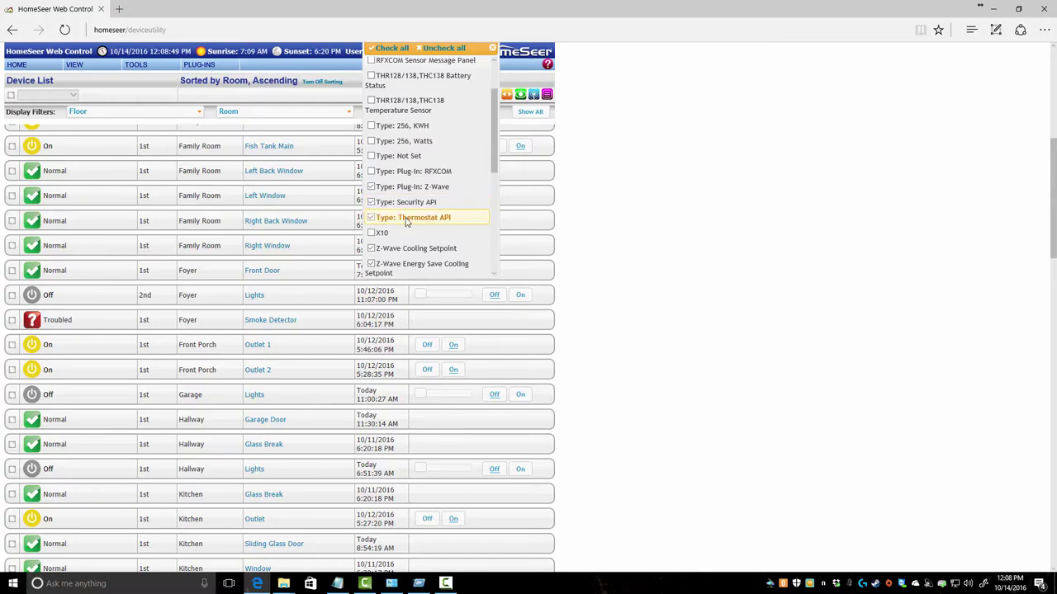
pyautogui.scroll(2, 388, 206)
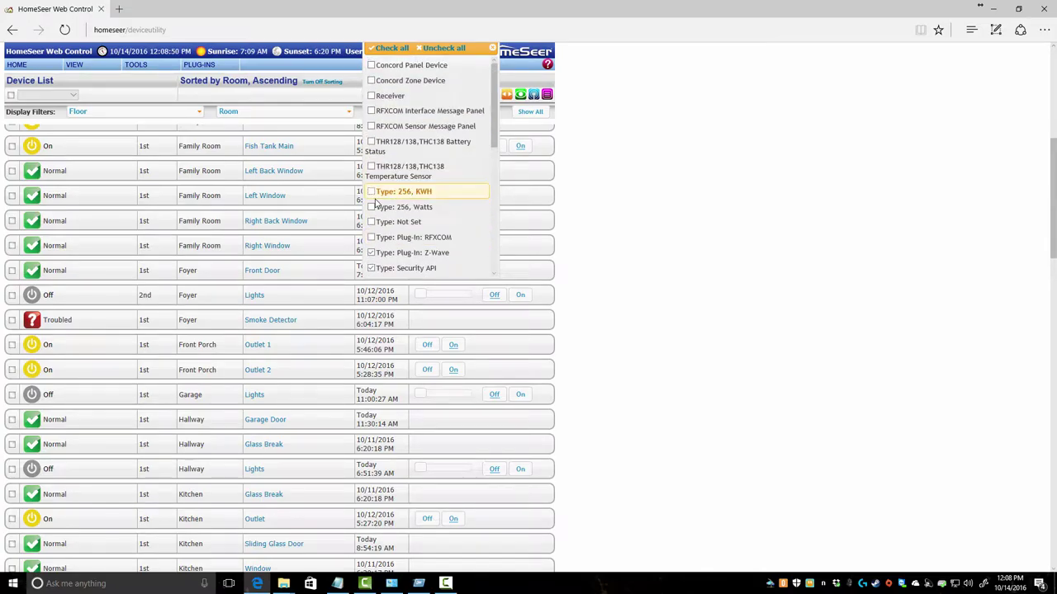
pyautogui.click(376, 196)
pyautogui.click(396, 207)
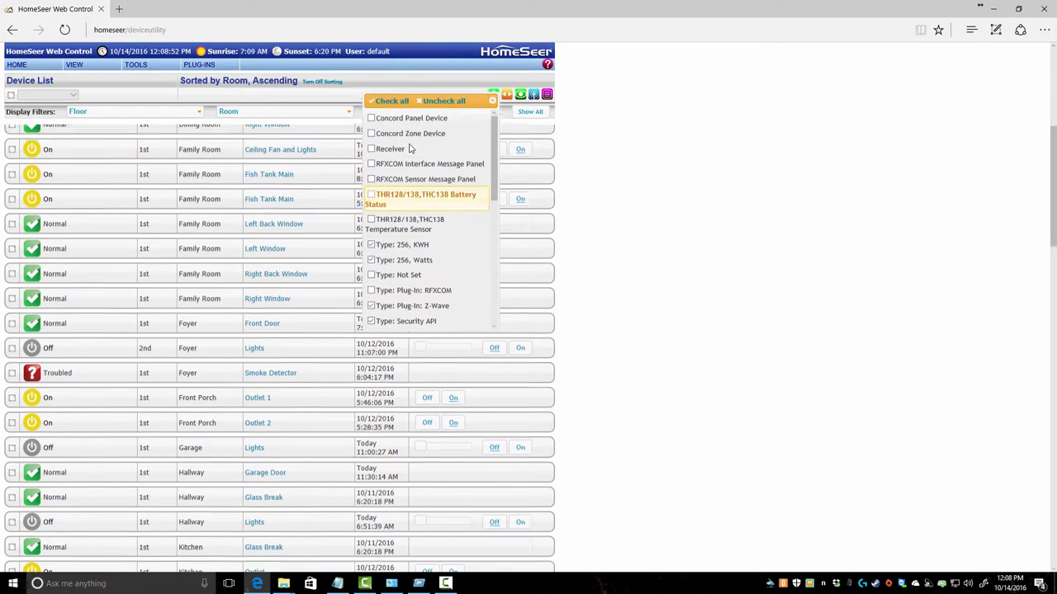
pyautogui.scroll(1, 410, 148)
pyautogui.scroll(3, 417, 190)
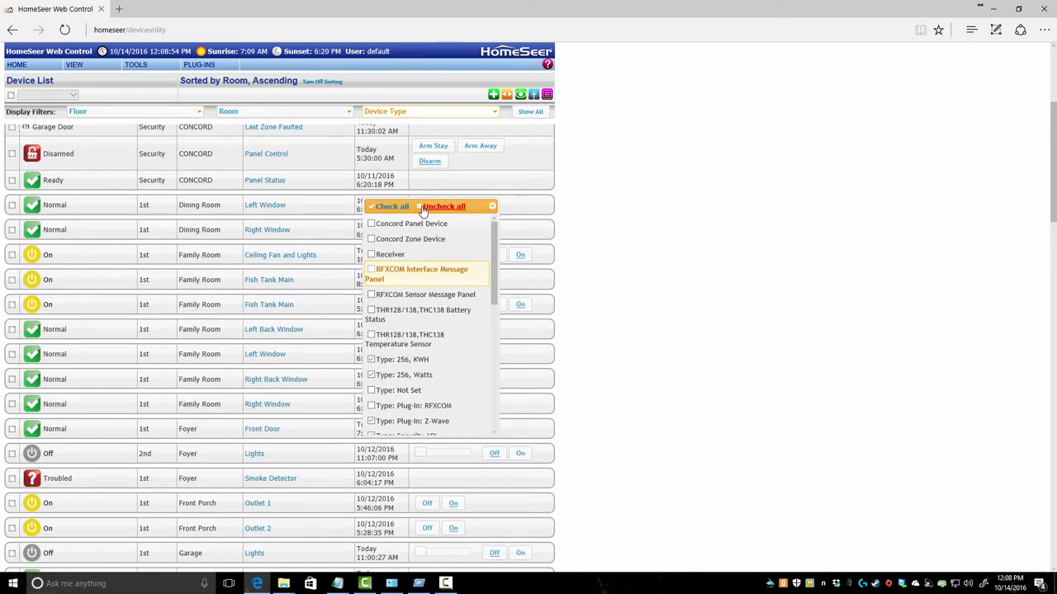
pyautogui.scroll(-10, 419, 227)
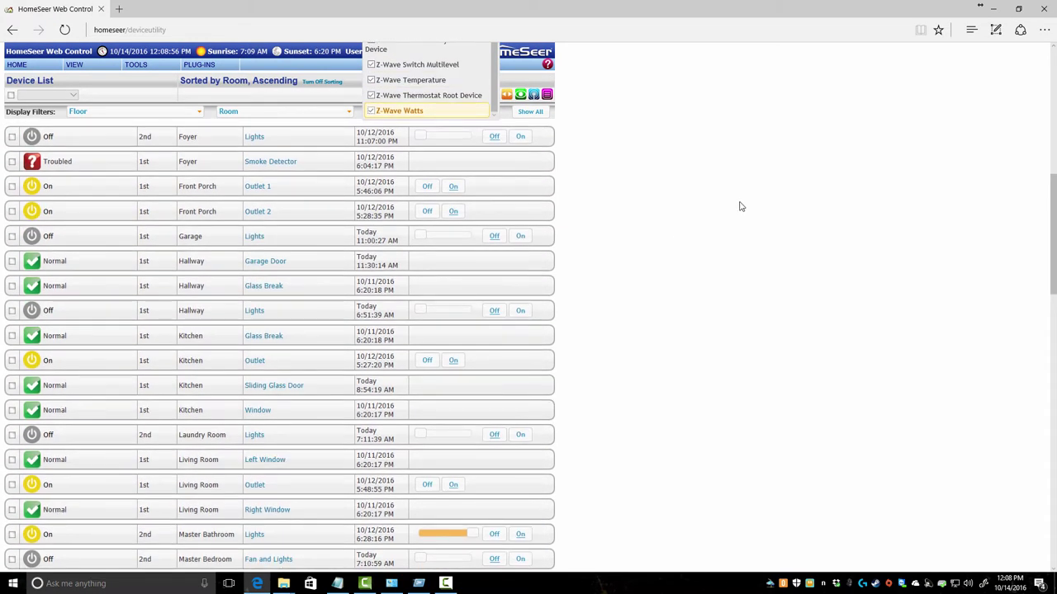
pyautogui.click(740, 206)
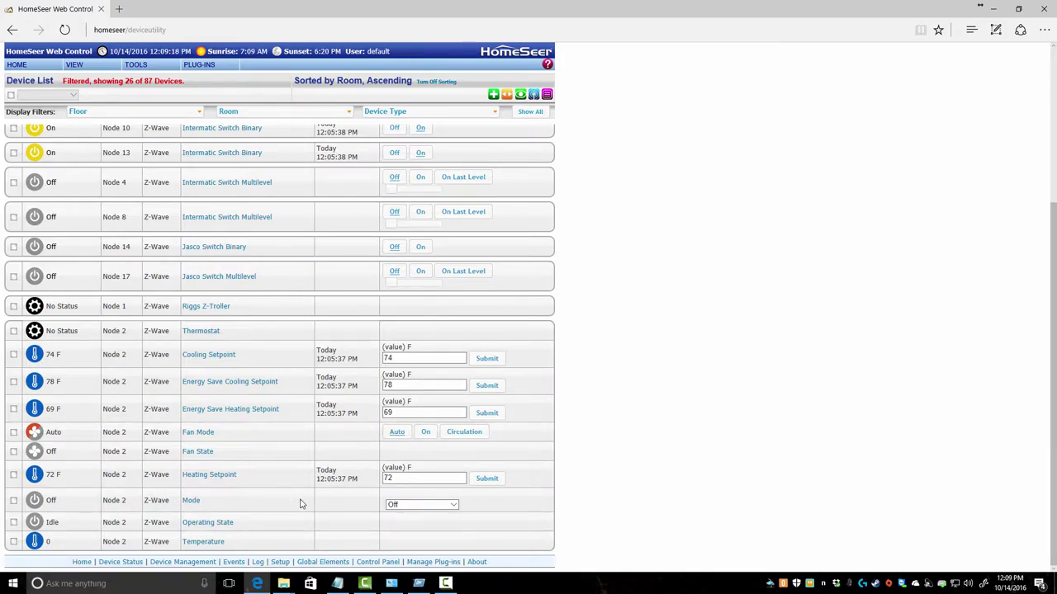
# Set the Mode of the Node 2 thermostat to Heat.
pyautogui.click(431, 505)
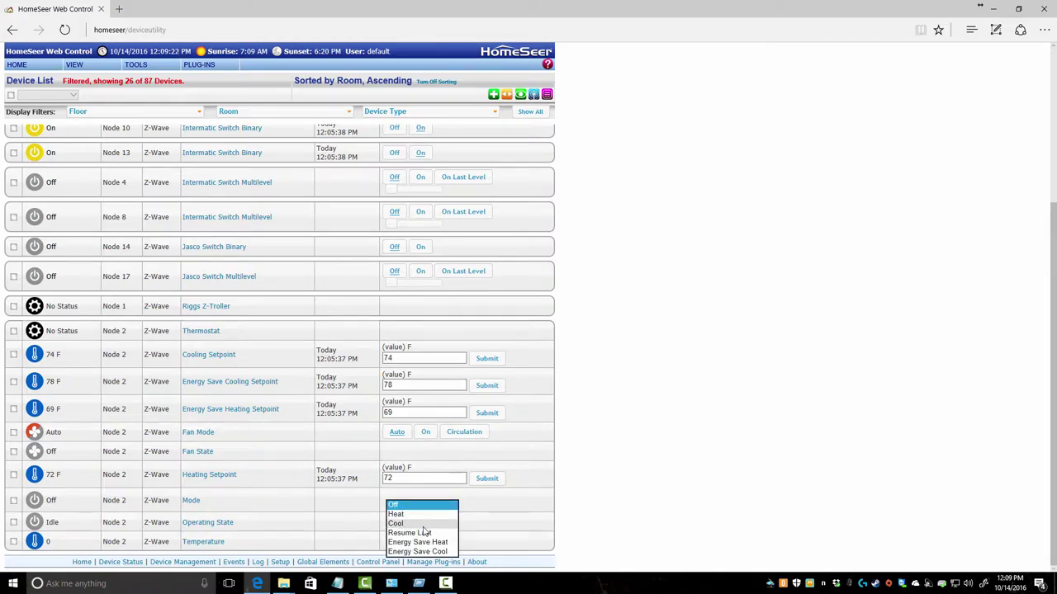
pyautogui.click(397, 514)
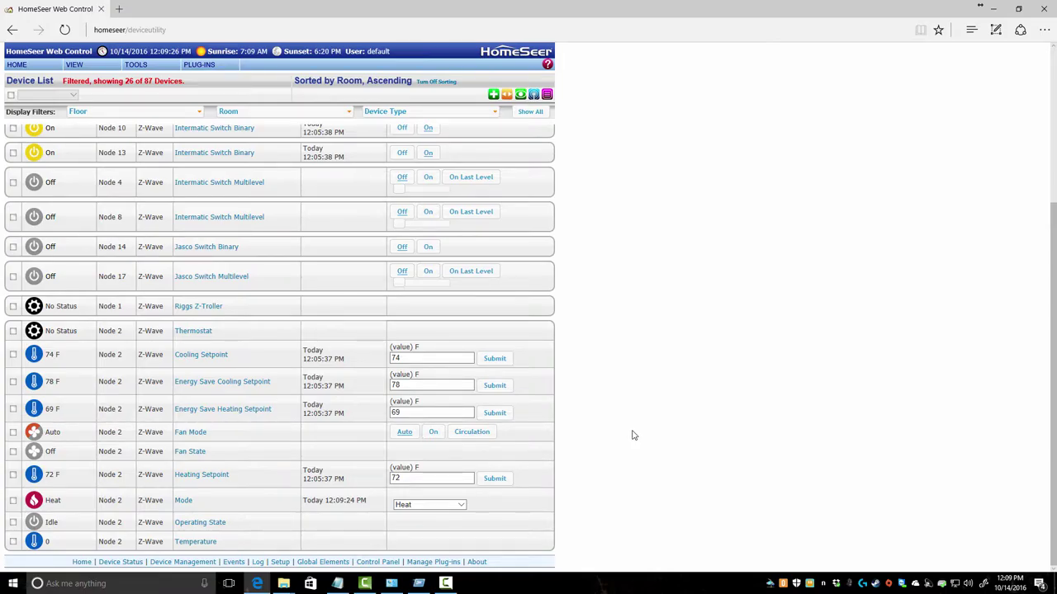
# Rename the Jasco Switch Binary device on Node 14 as Porch Lights.
pyautogui.scroll(5, 633, 435)
pyautogui.scroll(-3, 633, 435)
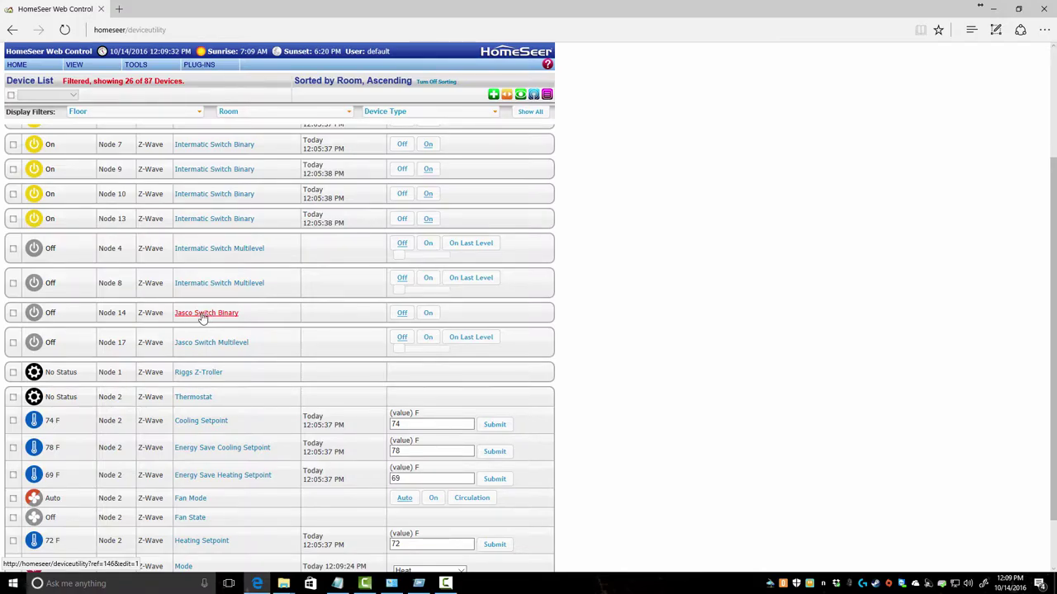
pyautogui.click(203, 314)
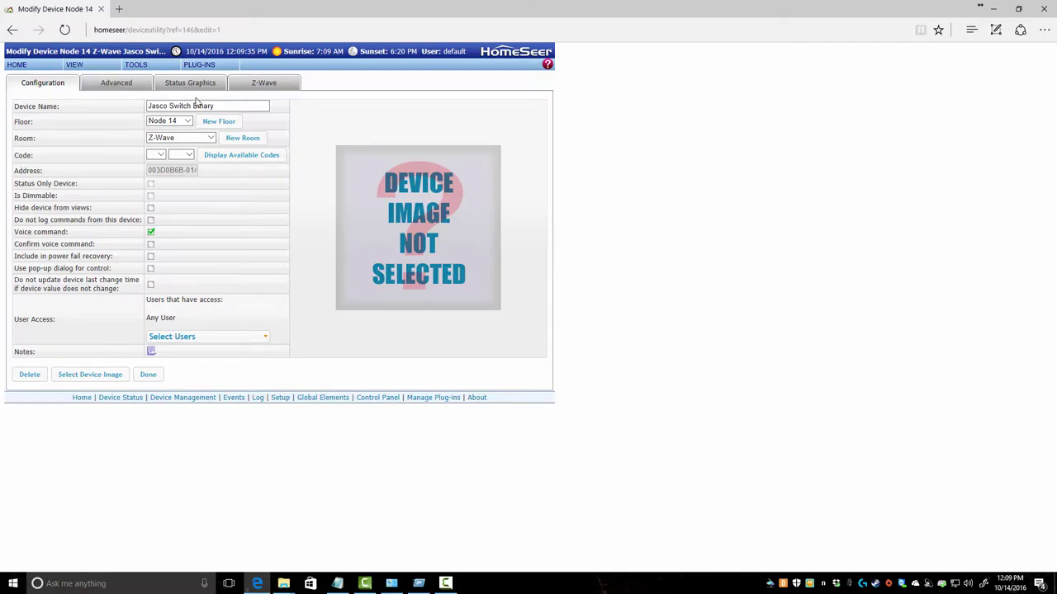
pyautogui.click(181, 107)
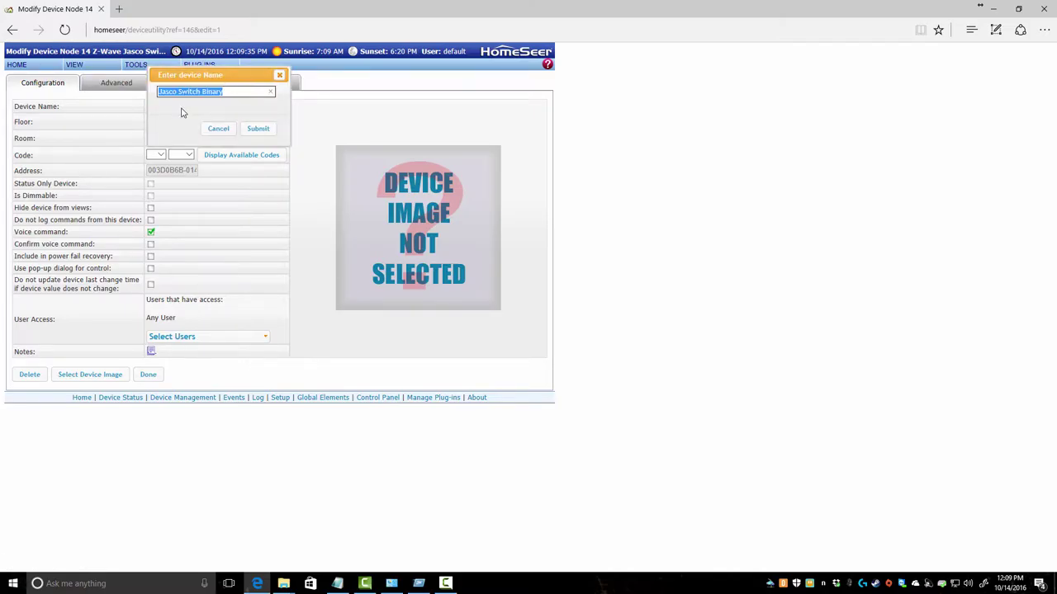
pyautogui.write('Porch Lights')
pyautogui.click(256, 128)
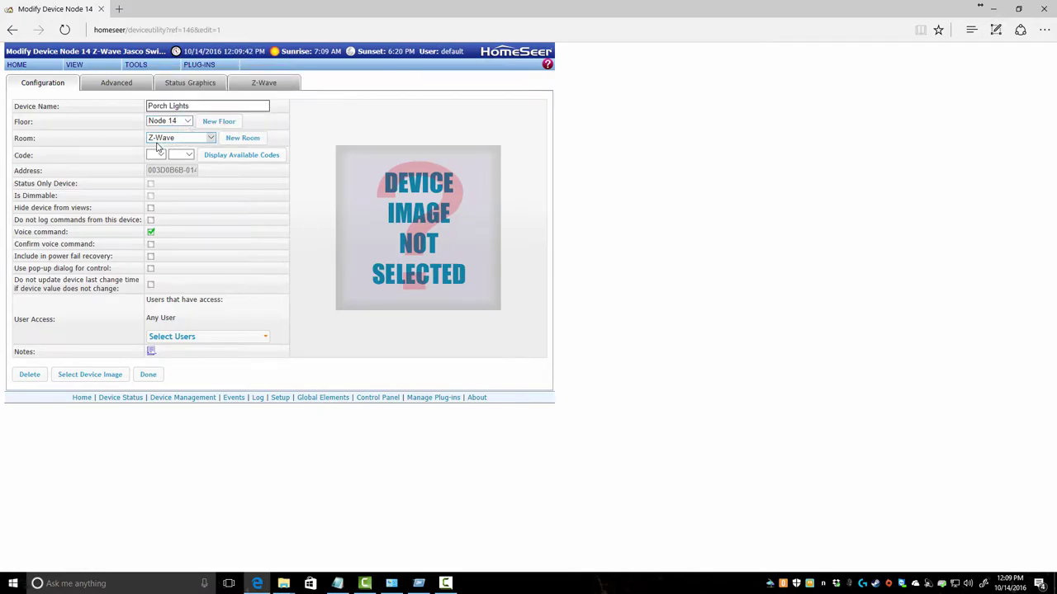
# Review Node 14's Z-Wave options, including the fields for an additional timed polling rate, and its status graphics.
pyautogui.click(277, 85)
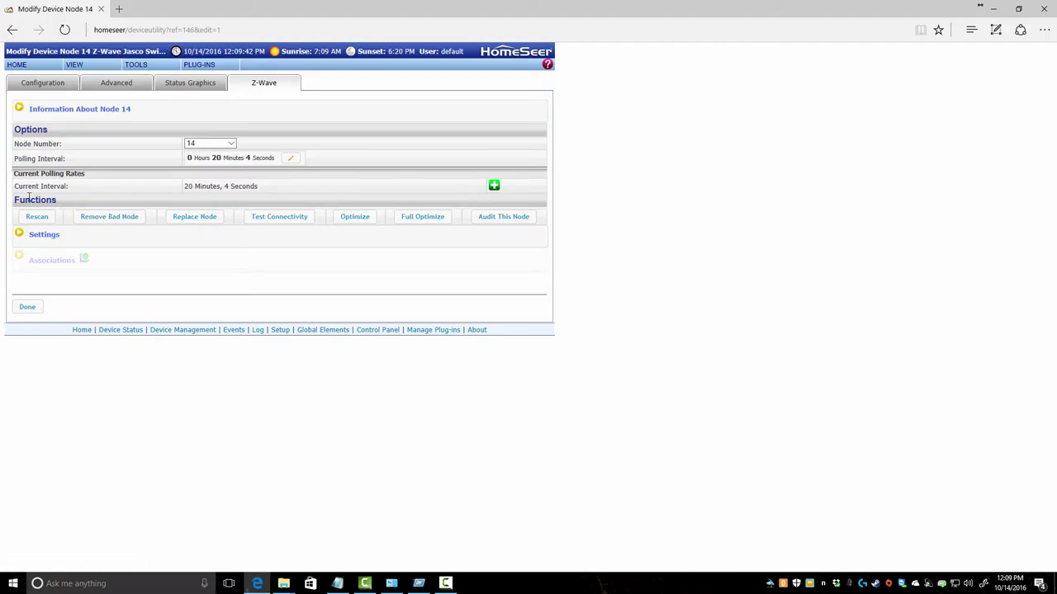
pyautogui.click(494, 187)
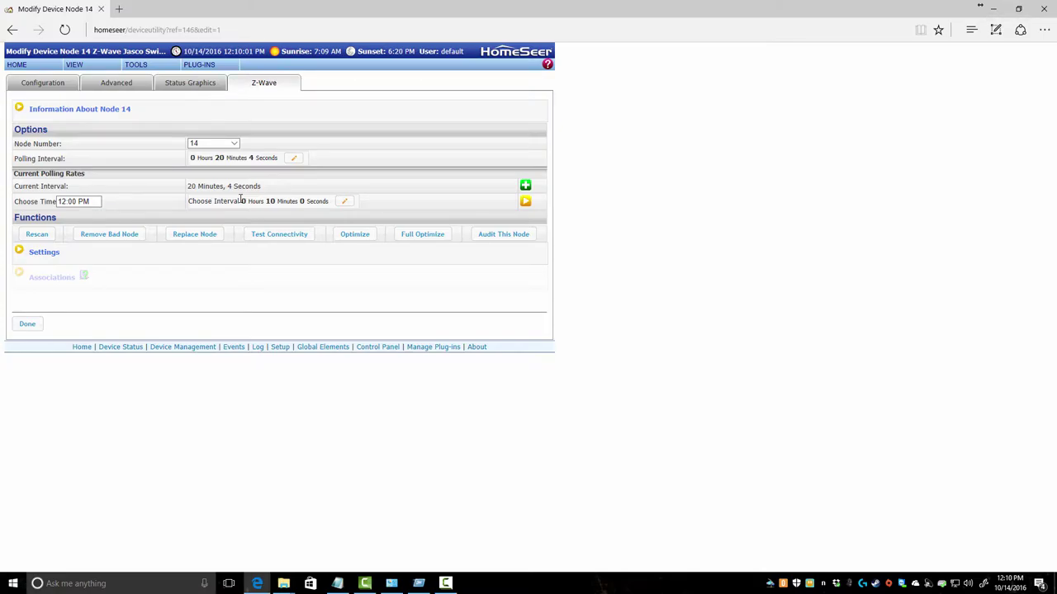
pyautogui.moveTo(199, 64)
pyautogui.click(171, 83)
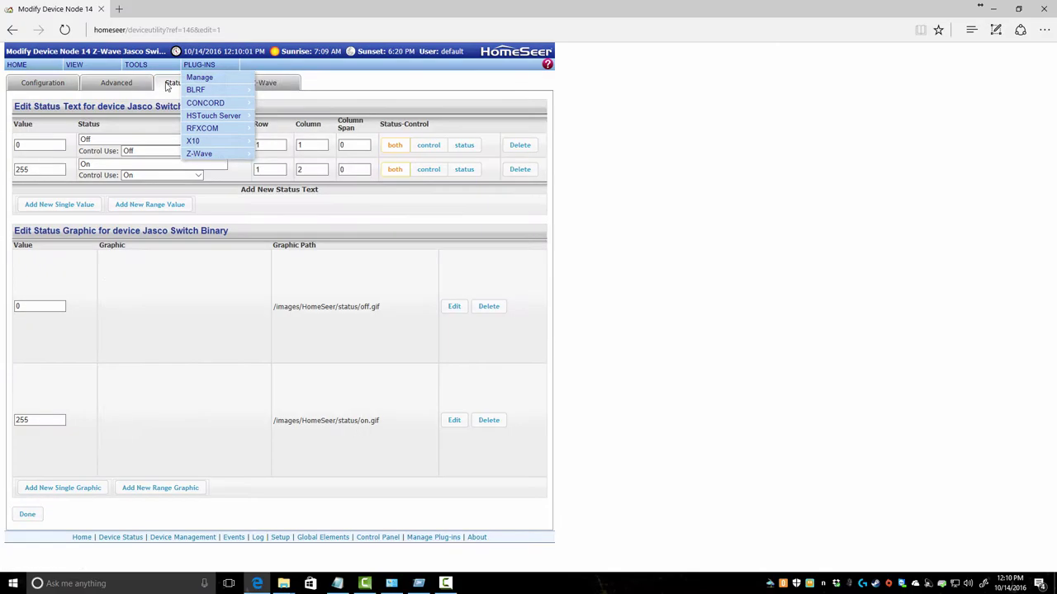
pyautogui.click(265, 84)
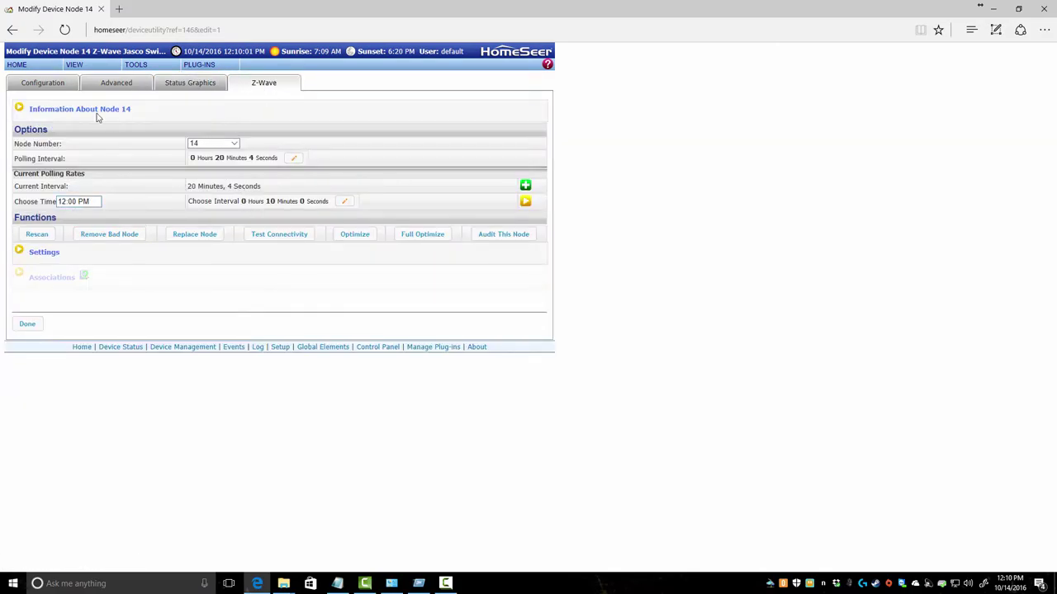
# Return to the device list and rename the Aeon Labs Switch Binary device on Node 16 as Washing Machine.
pyautogui.click(82, 80)
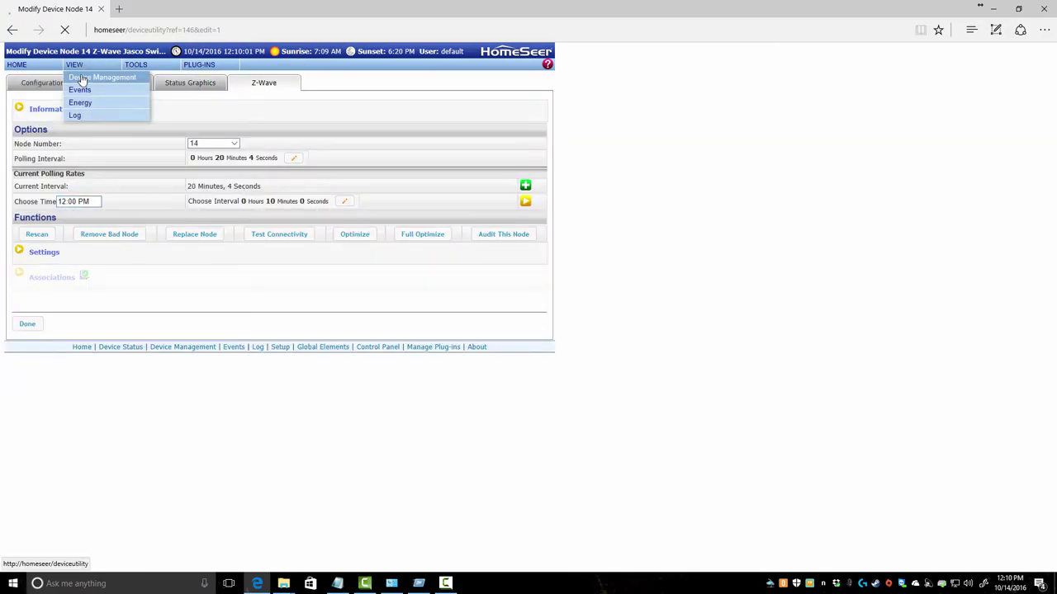
pyautogui.scroll(-3, 302, 349)
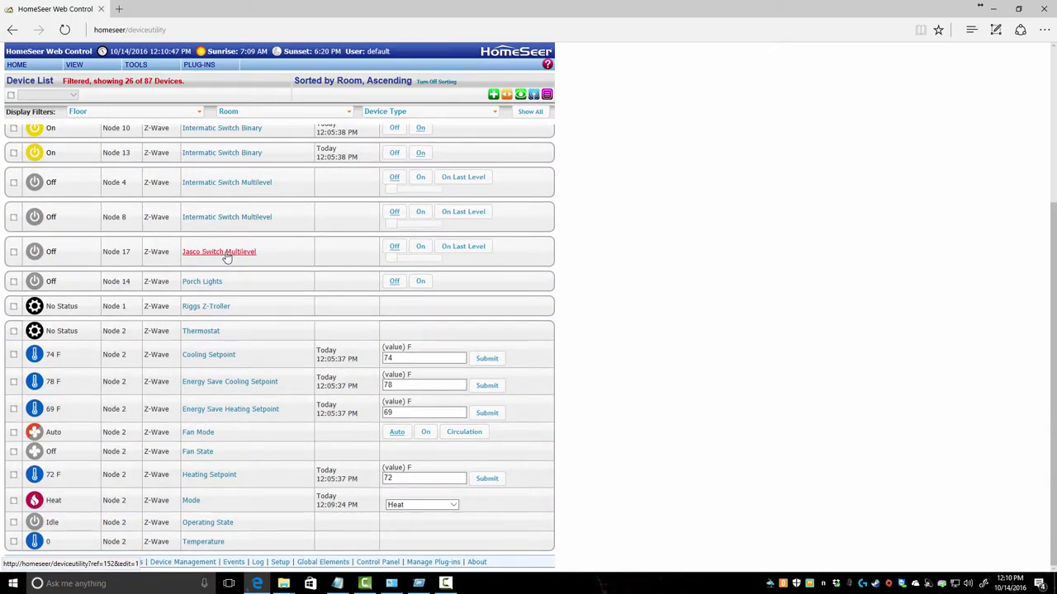
pyautogui.scroll(3, 227, 259)
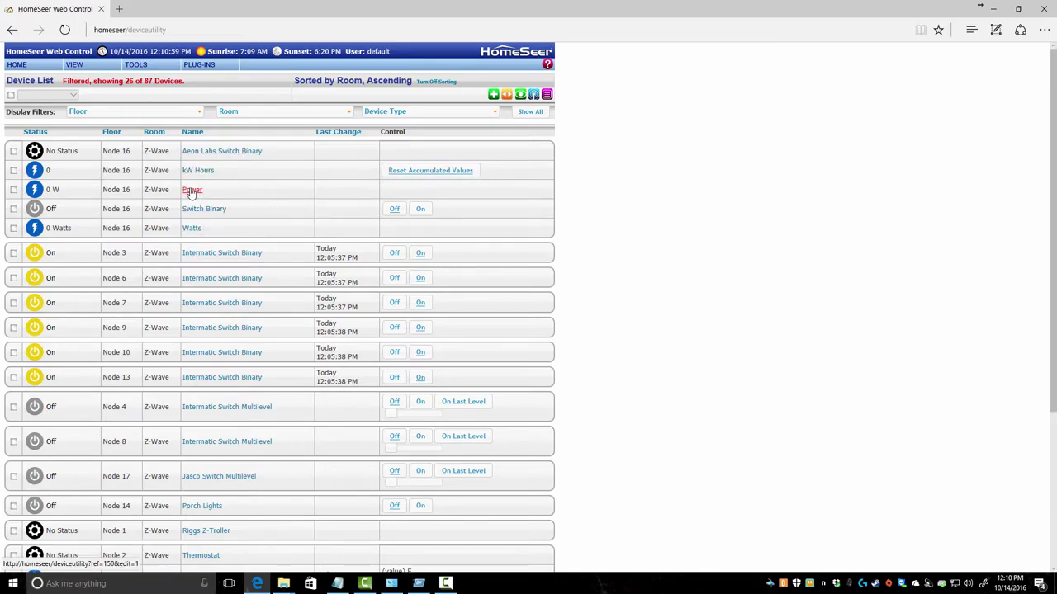
pyautogui.click(205, 155)
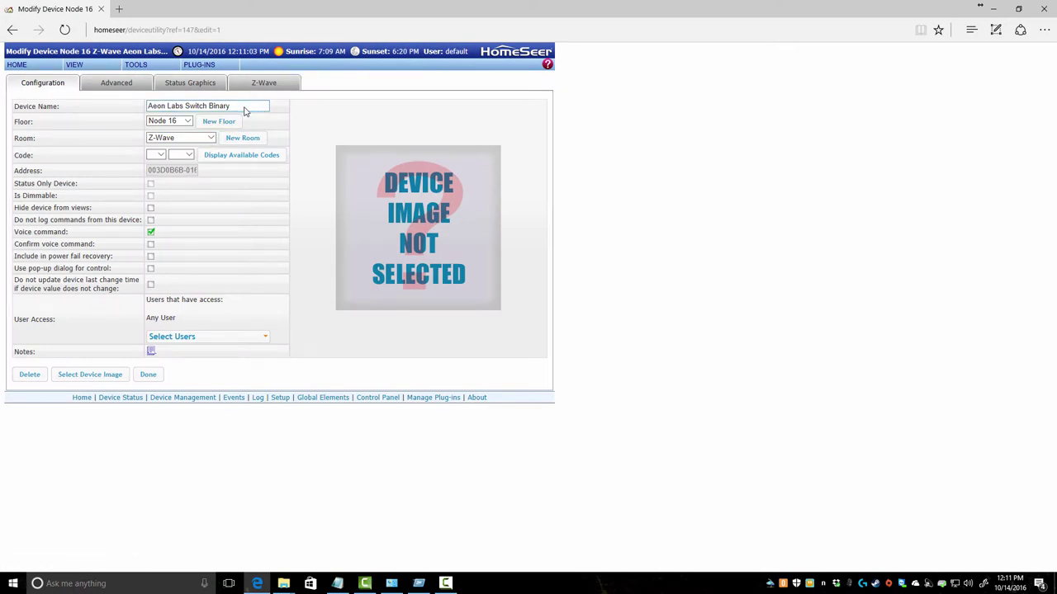
pyautogui.click(244, 109)
pyautogui.write('Washing Machine')
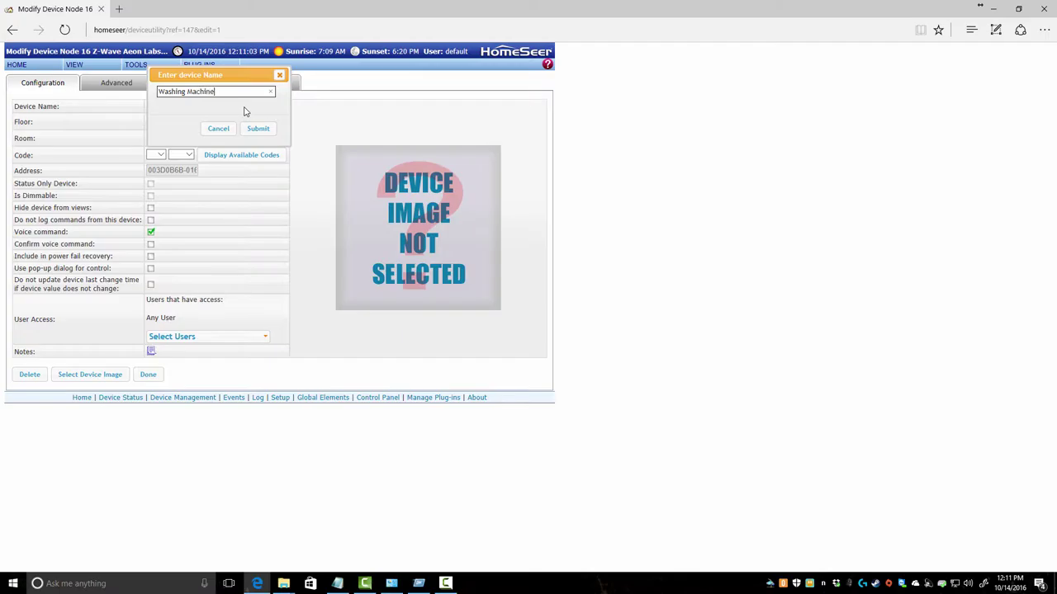
pyautogui.rightClick(244, 112)
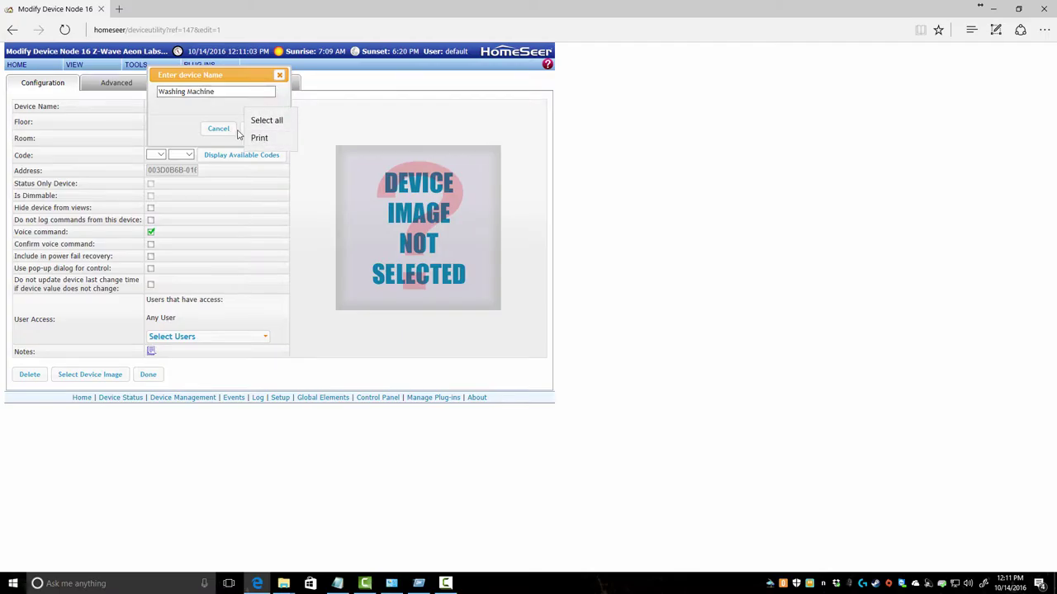
pyautogui.click(244, 131)
pyautogui.click(249, 131)
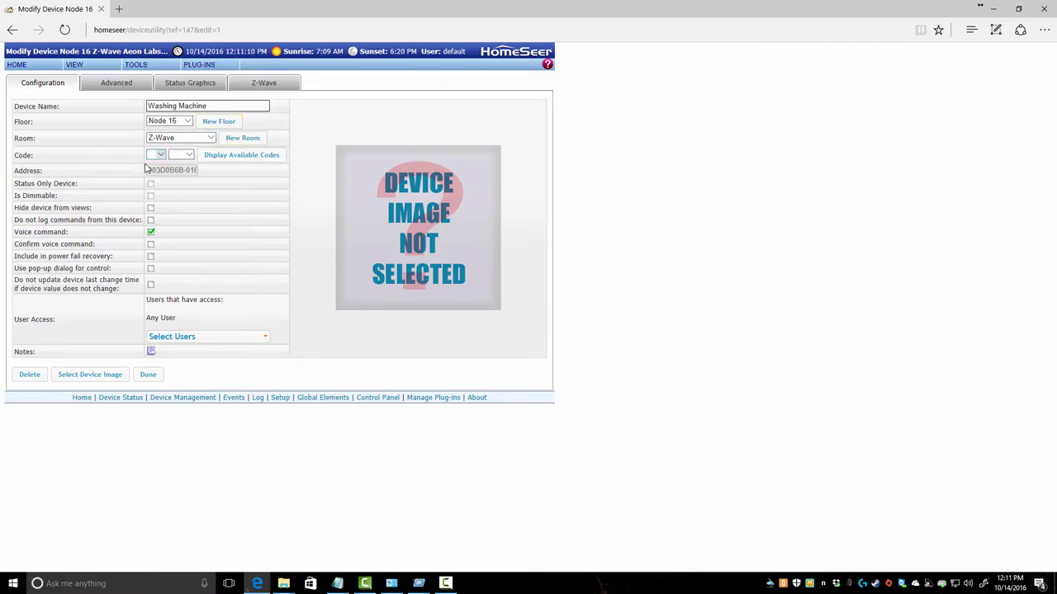
# Review the Z-Wave options of the Node 16 Washing Machine, then examine its floor and room assignment in the device list.
pyautogui.click(264, 84)
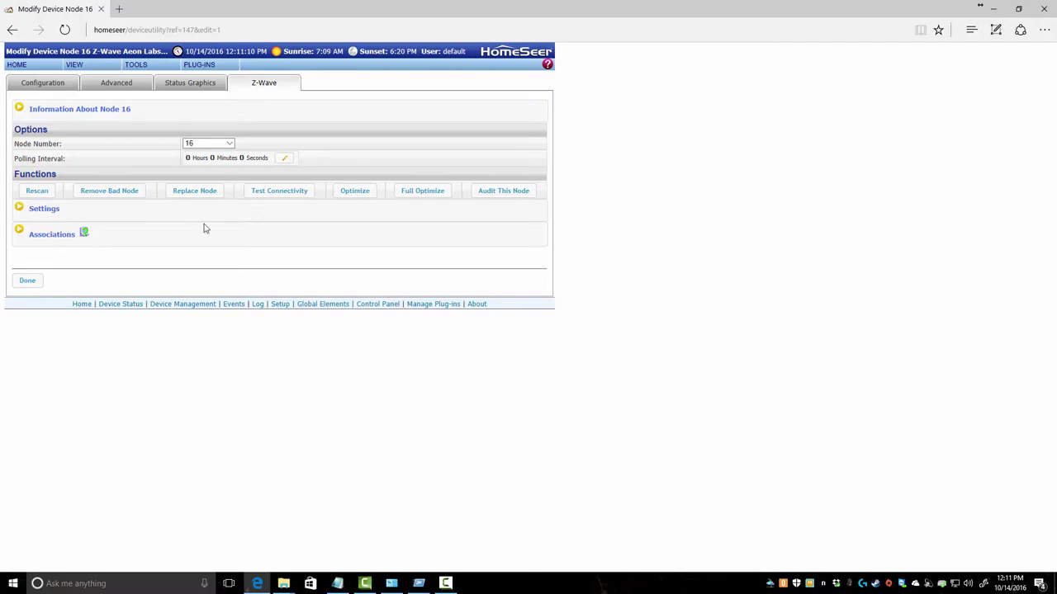
pyautogui.click(28, 284)
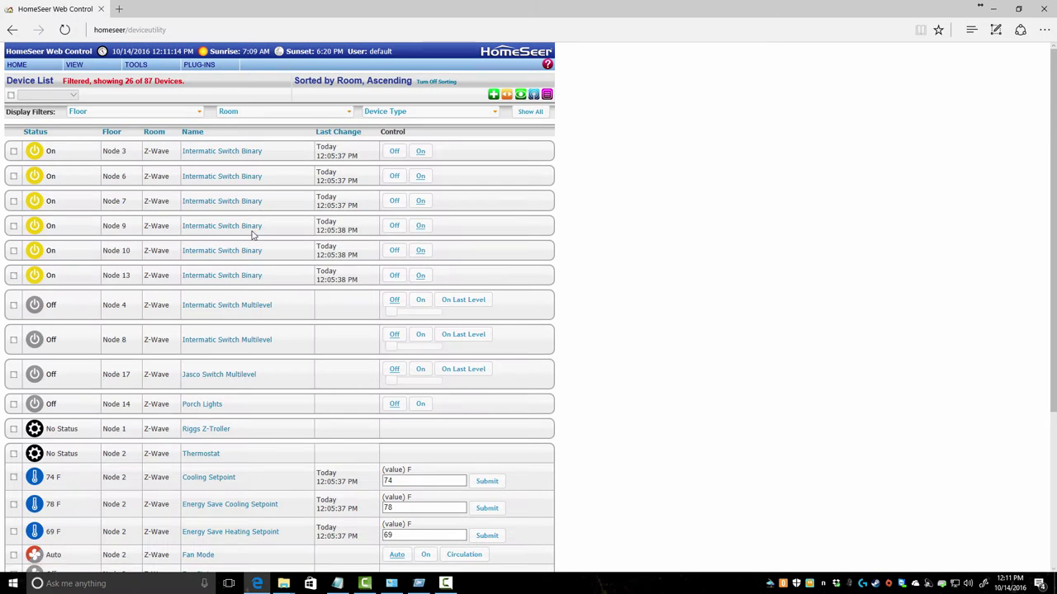
pyautogui.scroll(-3, 253, 236)
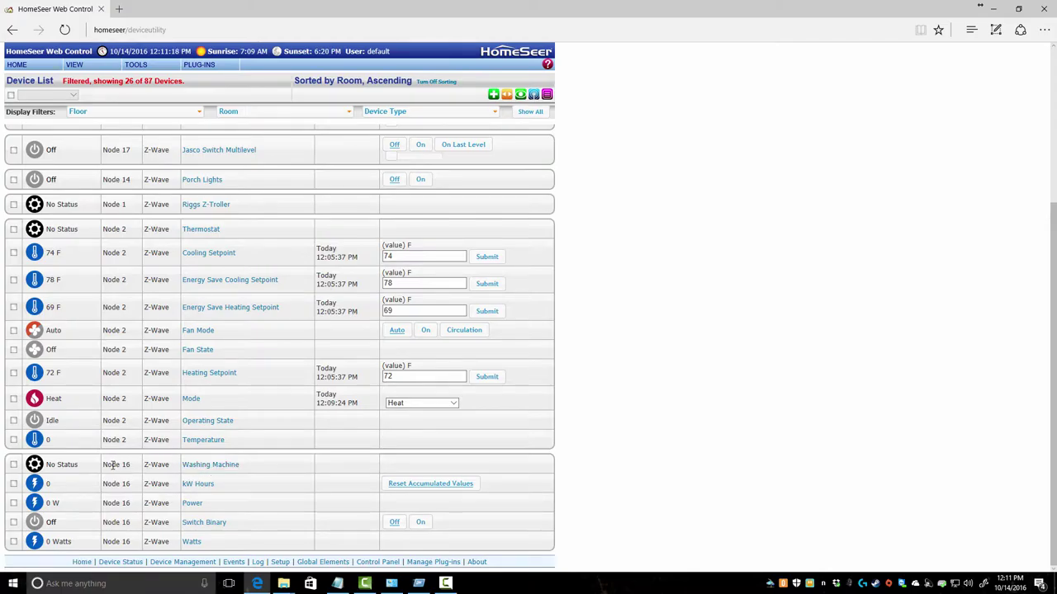
pyautogui.moveTo(105, 466); pyautogui.dragTo(174, 464)
pyautogui.scroll(3, 165, 471)
pyautogui.scroll(-3, 165, 470)
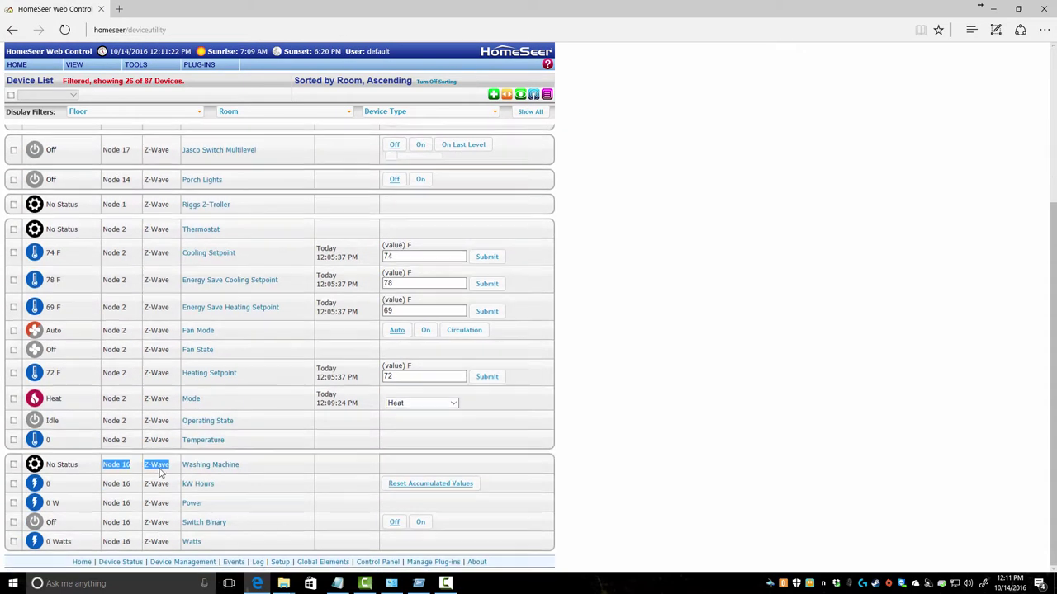
# Assign the Washing Machine device to the 2nd floor and the Laundry Room, and return to the device list.
pyautogui.click(227, 467)
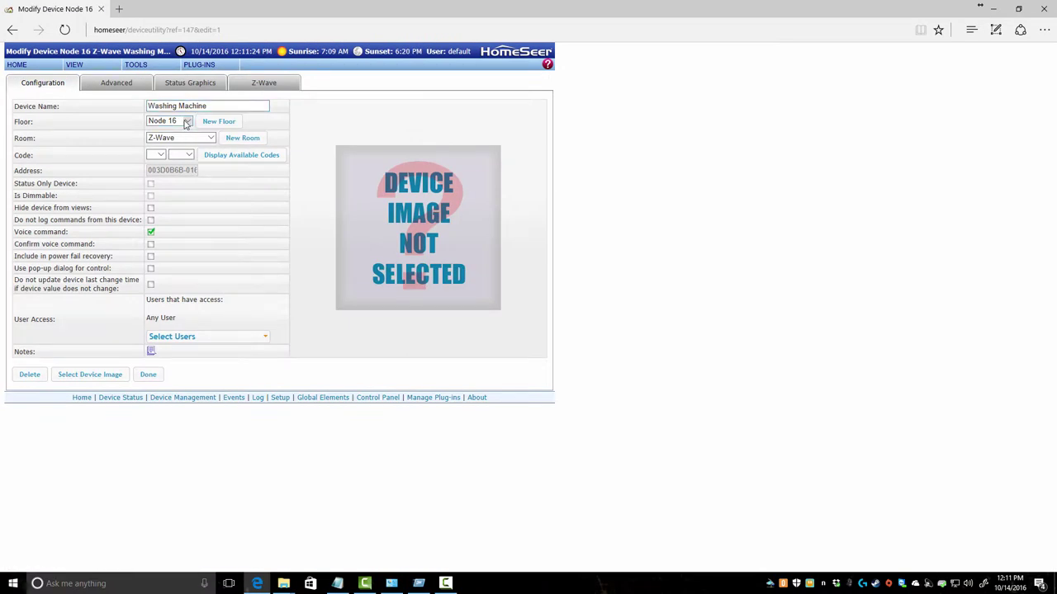
pyautogui.click(188, 123)
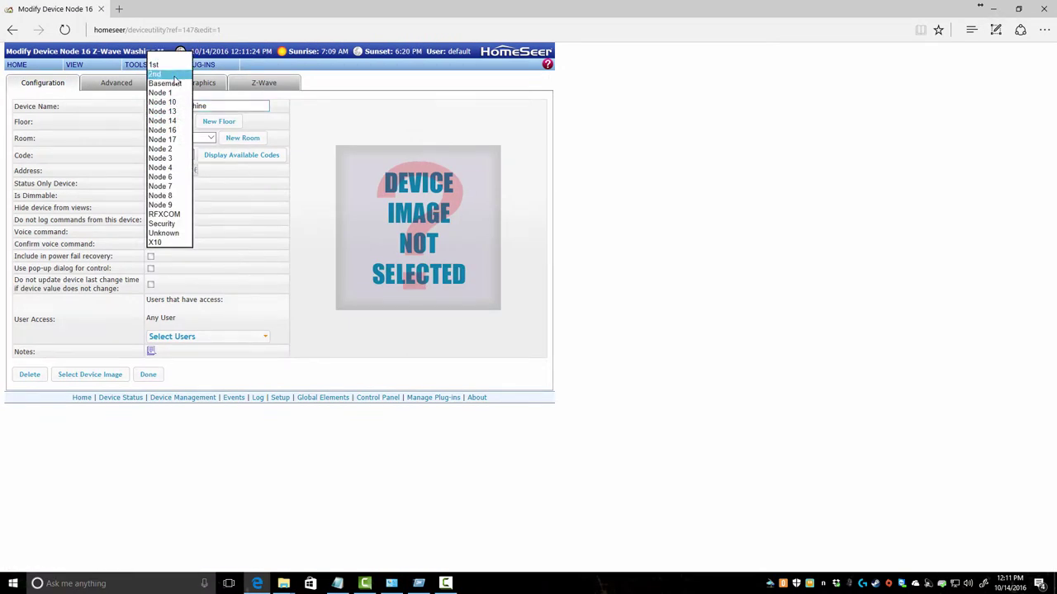
pyautogui.click(169, 74)
pyautogui.click(211, 138)
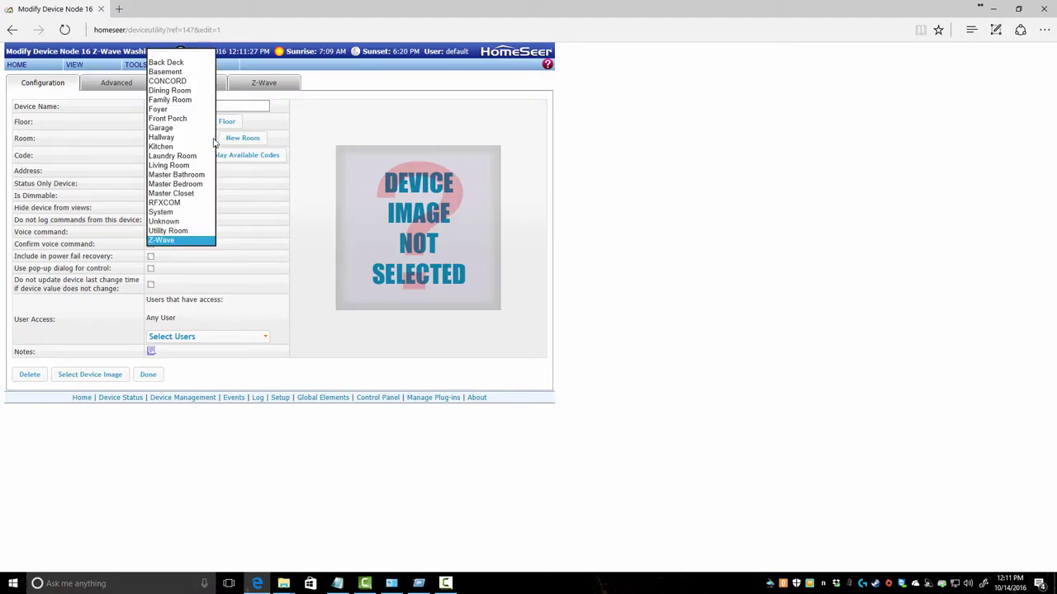
pyautogui.click(180, 157)
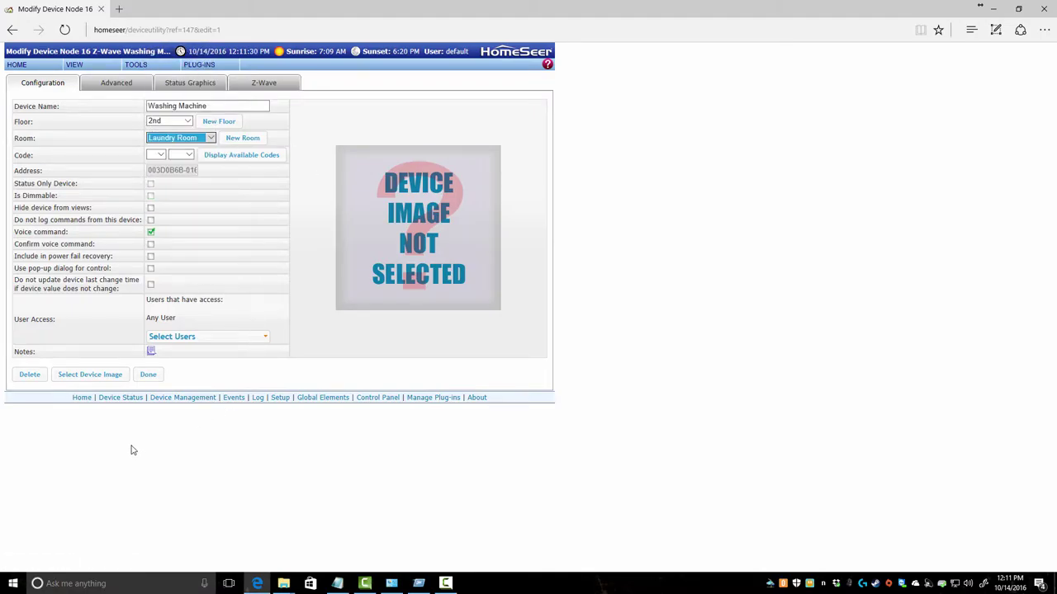
pyautogui.click(149, 374)
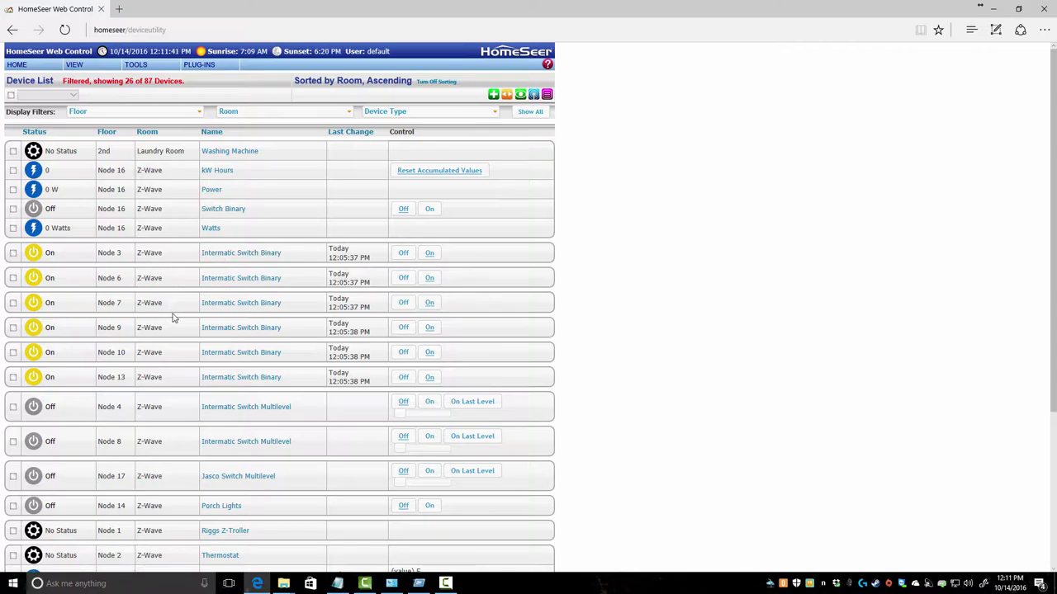
# Rename the Jasco Switch Multilevel device on Node 17 as Lights.
pyautogui.scroll(-3, 183, 310)
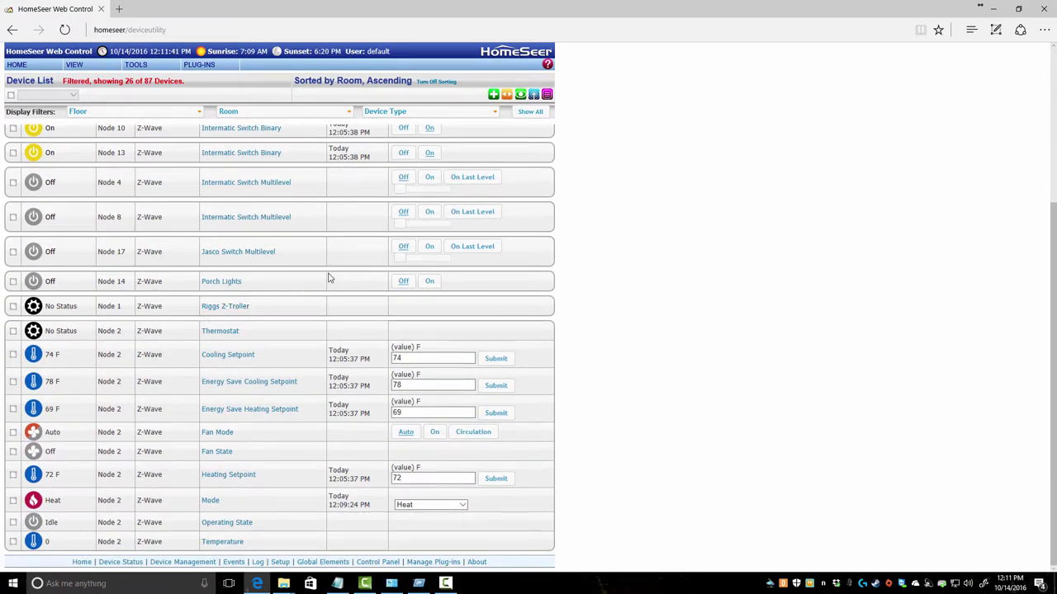
pyautogui.click(245, 255)
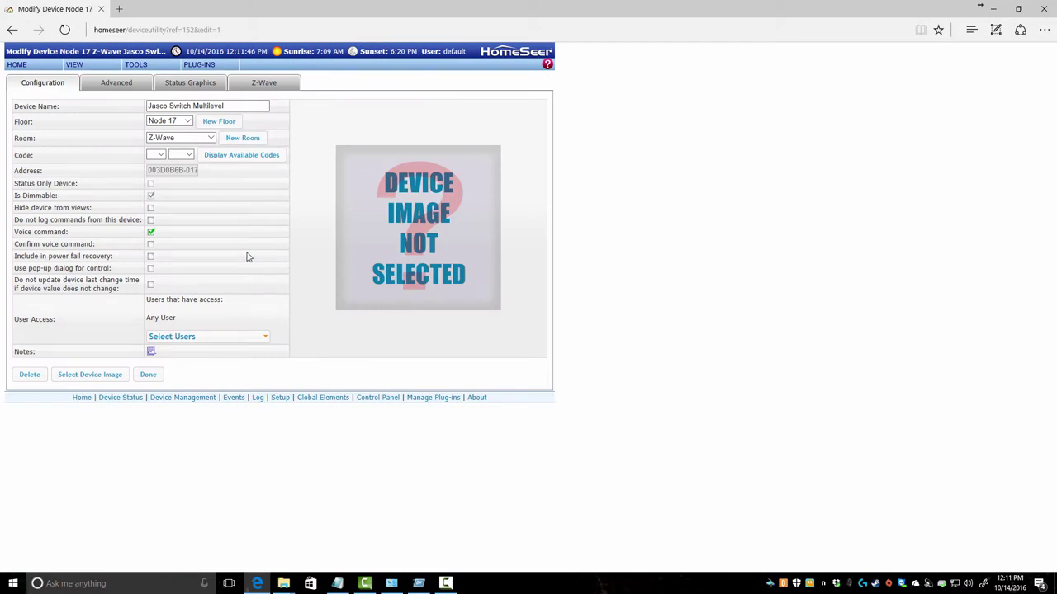
pyautogui.click(199, 108)
pyautogui.write('Lig')
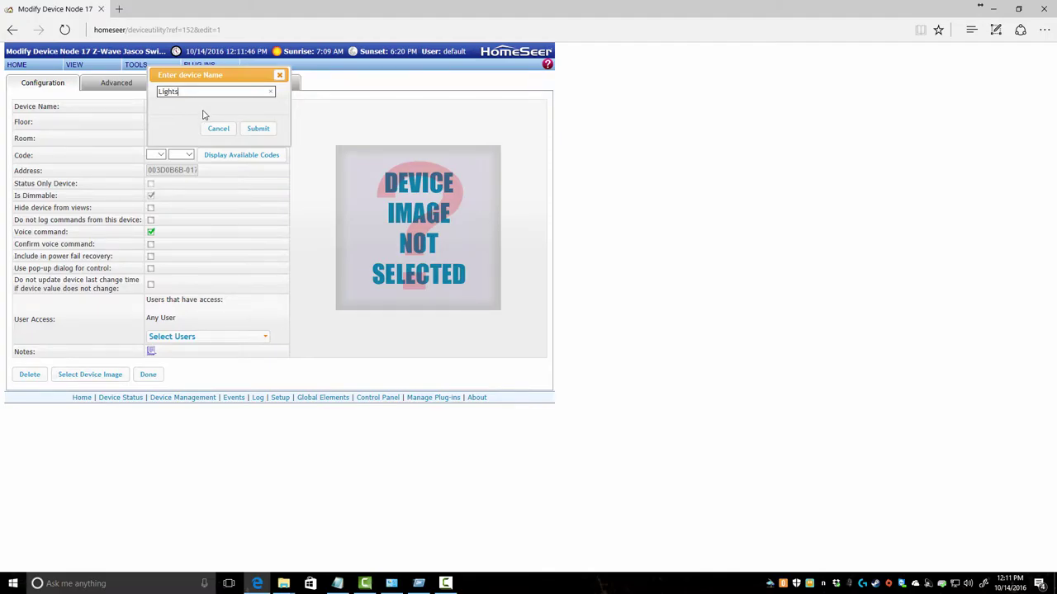
pyautogui.write('hts')
pyautogui.click(258, 129)
# Assign the Lights device to the 1st floor and a new room named Powder Room, and return to the device list.
pyautogui.click(169, 121)
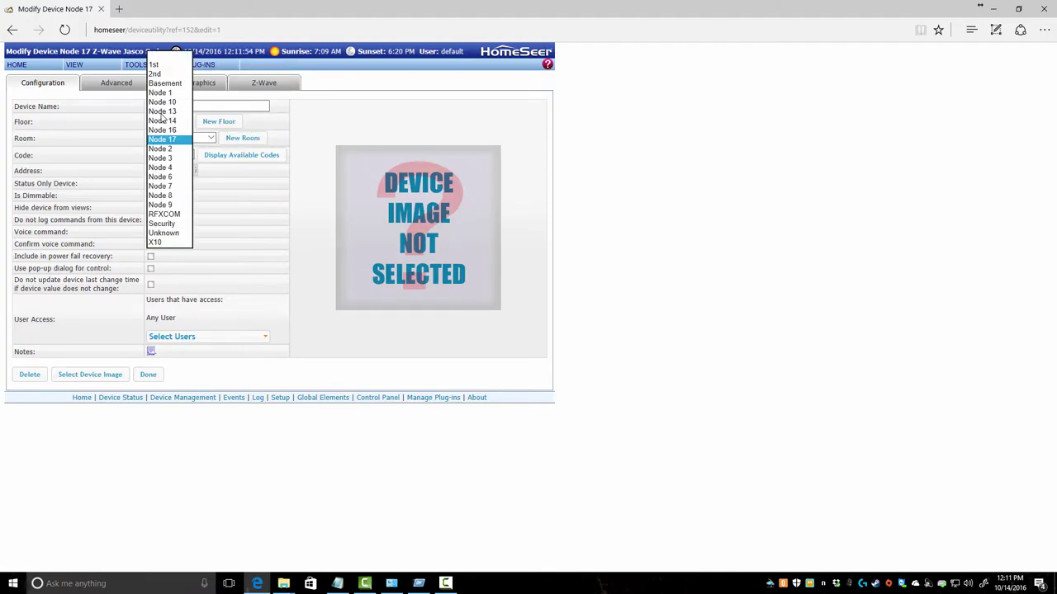
pyautogui.click(154, 64)
pyautogui.click(207, 140)
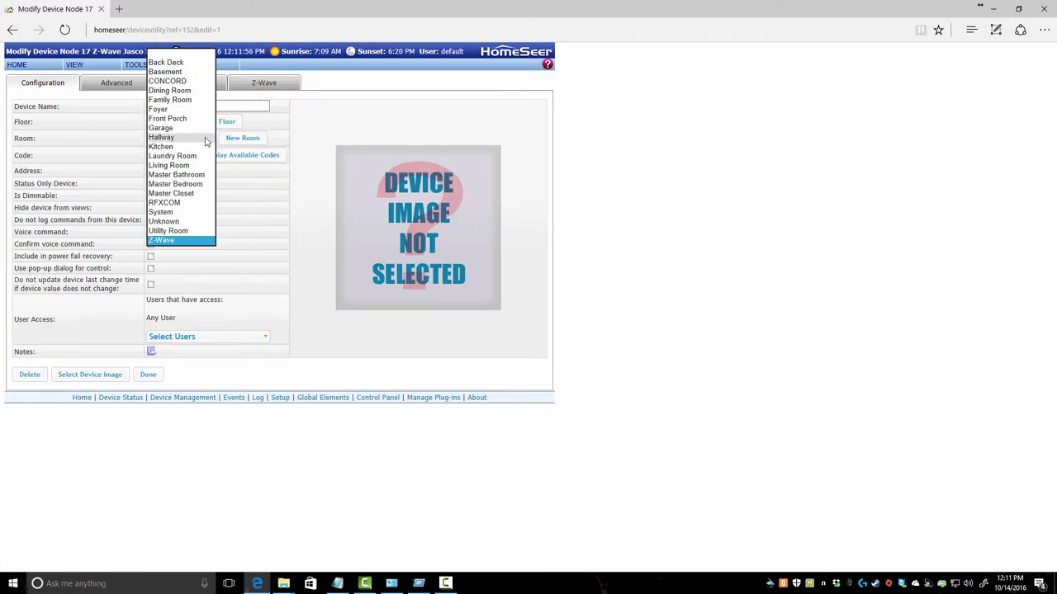
pyautogui.click(246, 137)
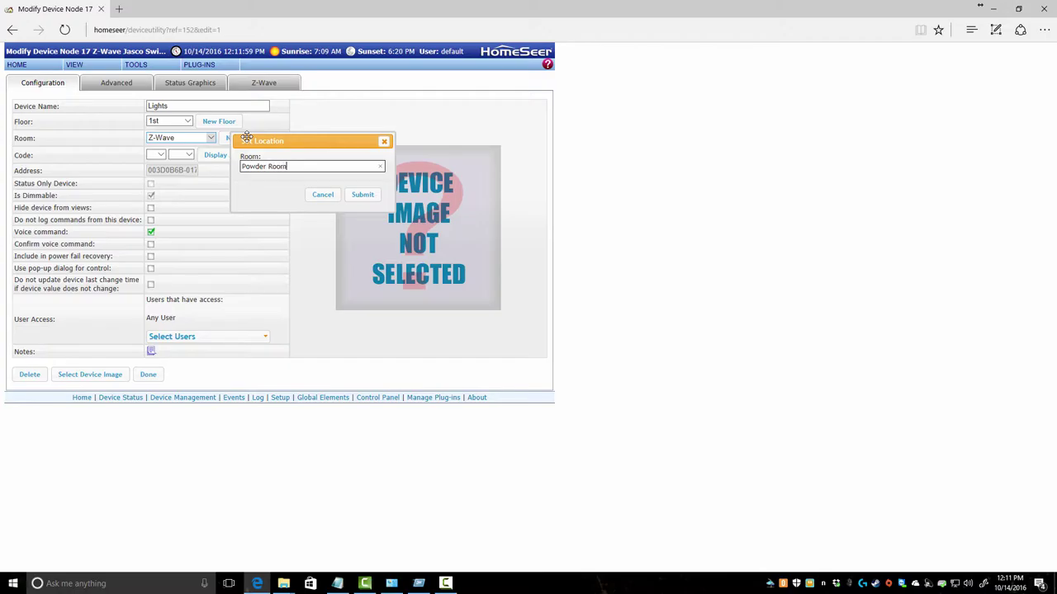
pyautogui.click(362, 195)
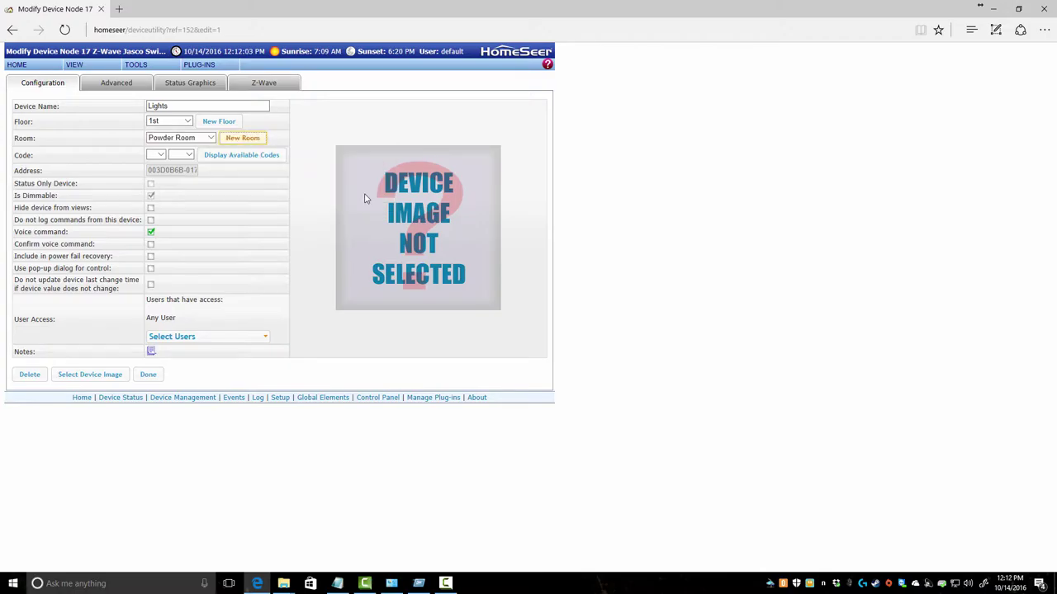
pyautogui.click(149, 373)
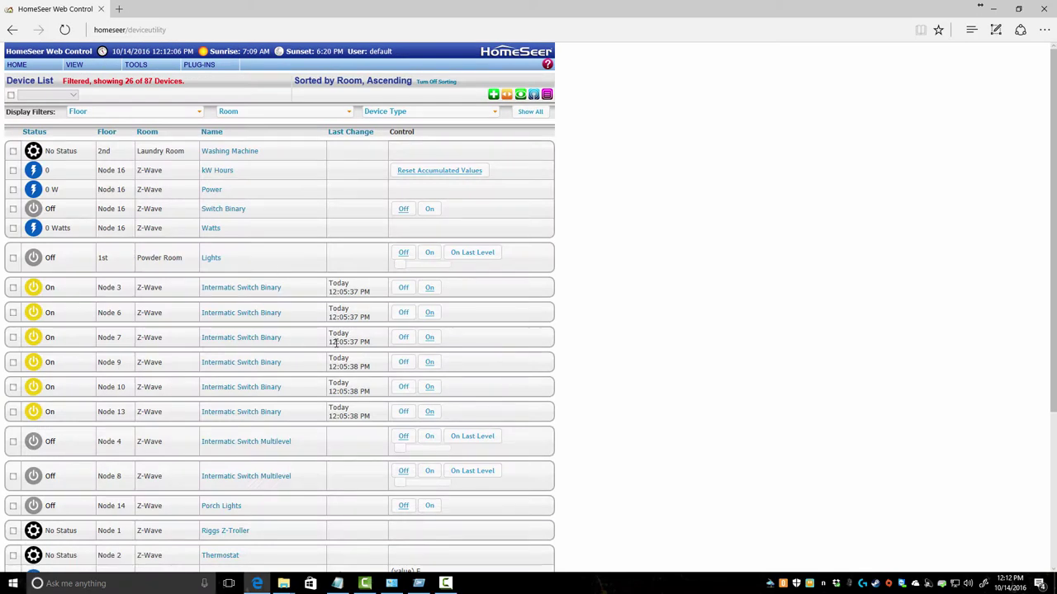
# Assign the Porch Lights device on Node 14 to the 1st floor and the Front Porch room, and return to the device list.
pyautogui.scroll(-5, 335, 343)
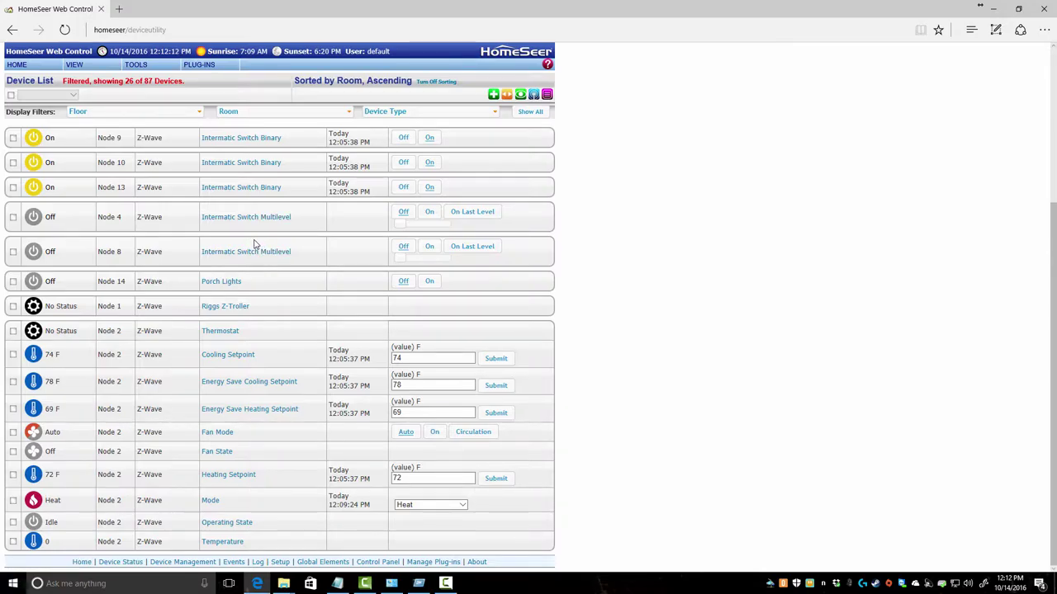
pyautogui.scroll(2, 257, 246)
pyautogui.scroll(1, 257, 246)
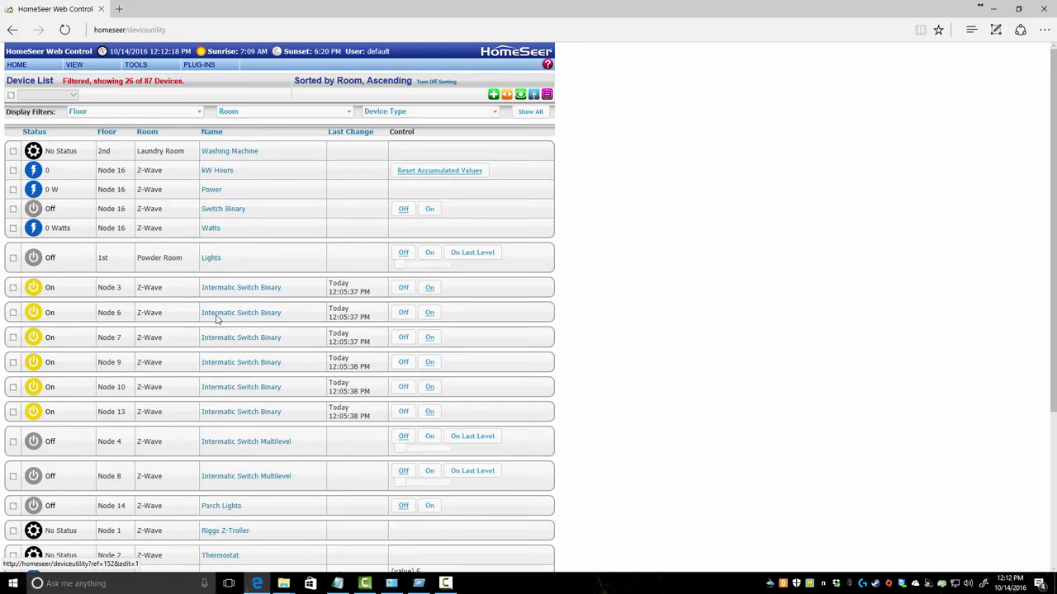
pyautogui.scroll(-1, 251, 372)
pyautogui.scroll(-5, 252, 372)
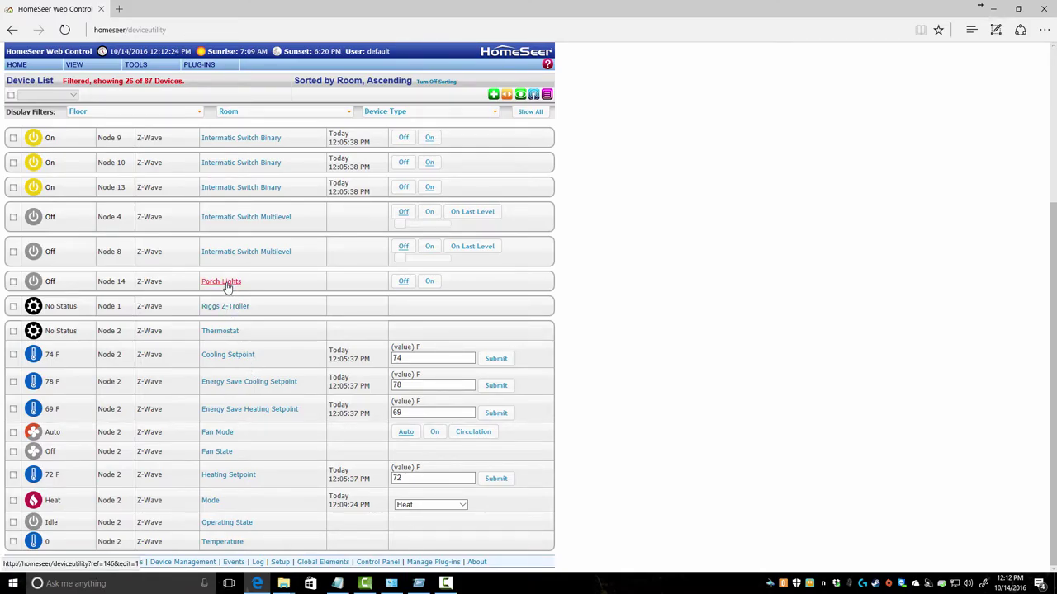
pyautogui.click(227, 284)
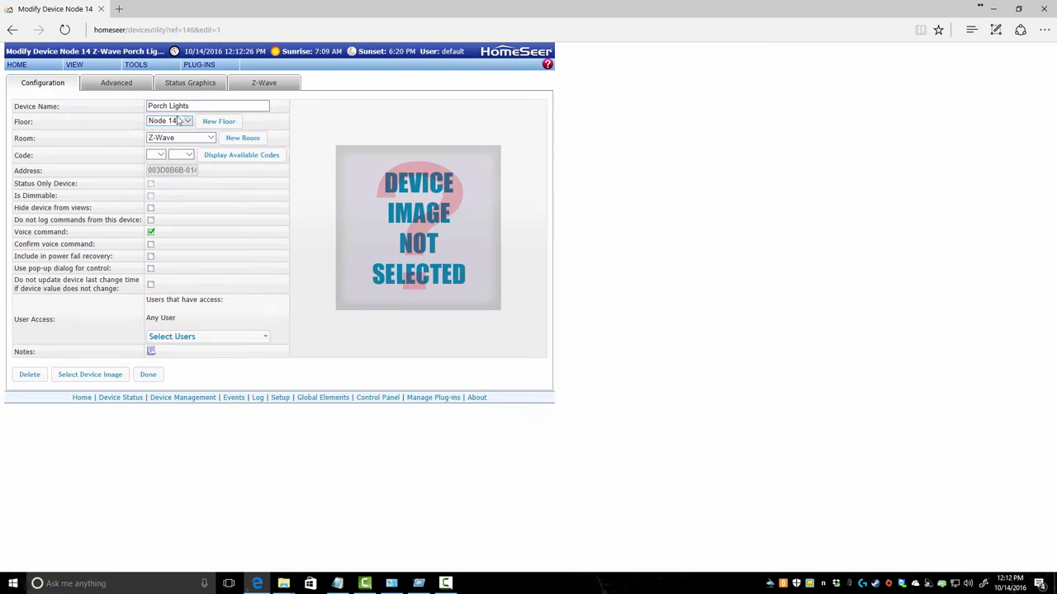
pyautogui.click(180, 120)
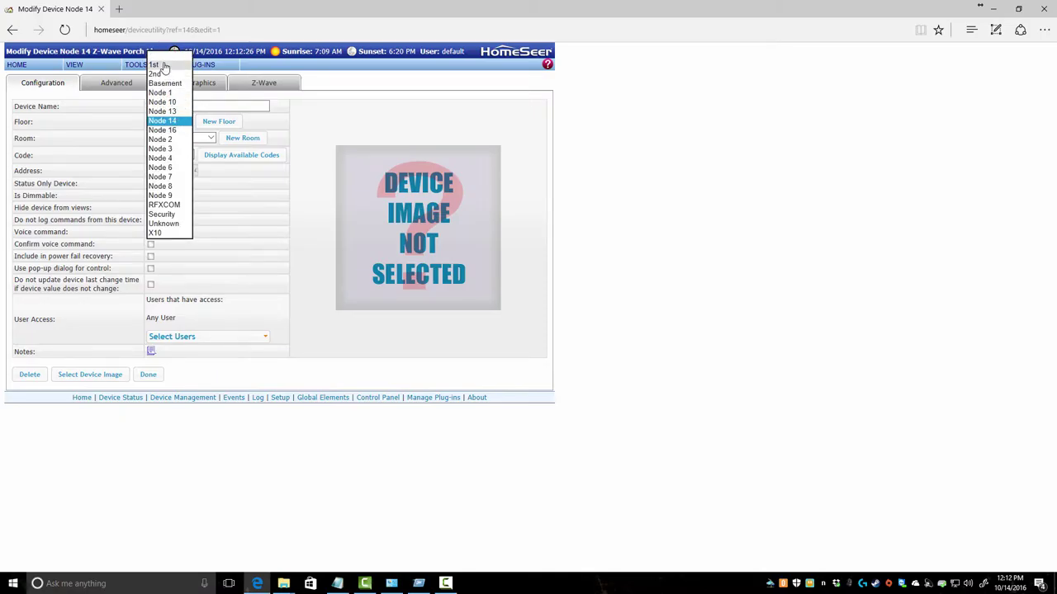
pyautogui.click(164, 66)
pyautogui.click(196, 138)
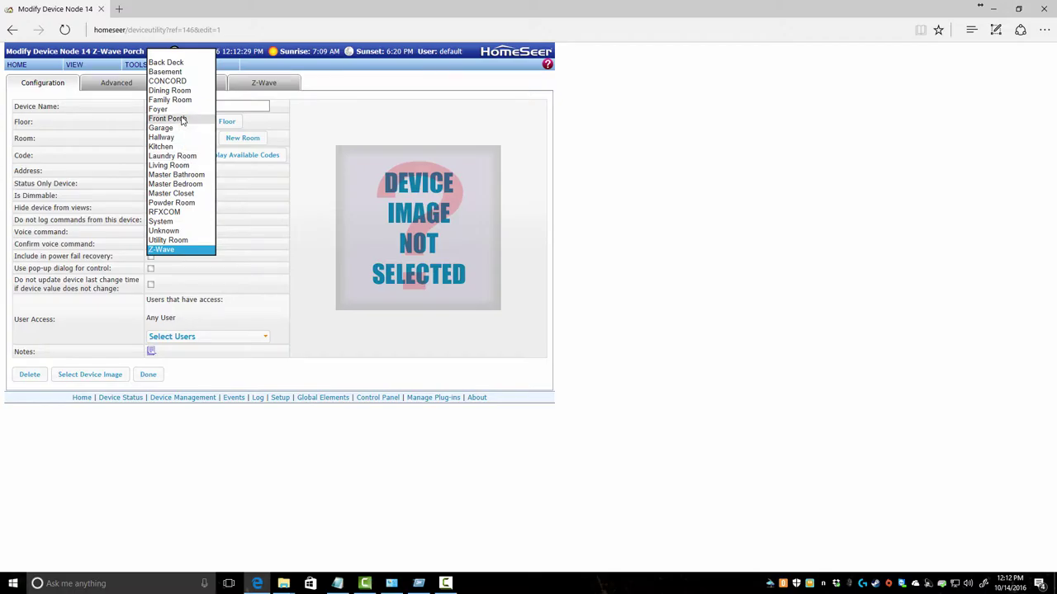
pyautogui.click(182, 121)
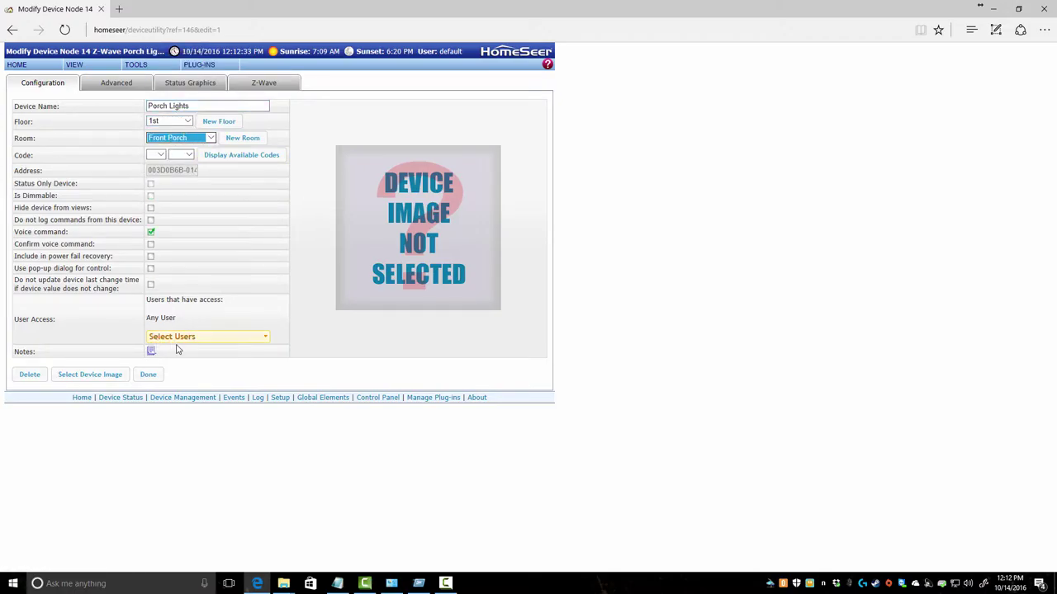
pyautogui.click(148, 375)
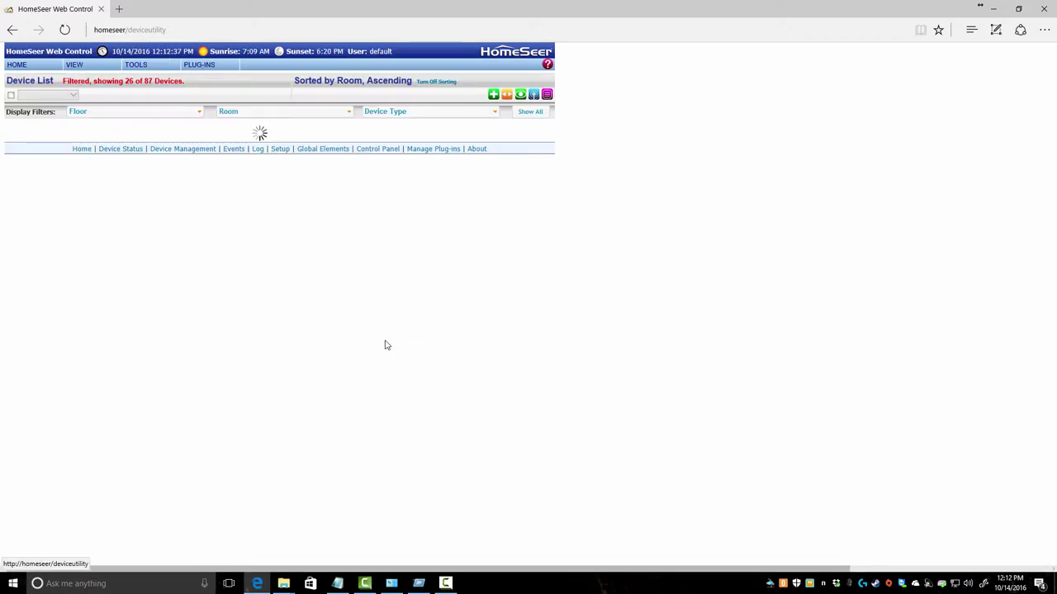
# Set the Z-Wave polling interval of the Porch Lights device to 5 minutes and 0 seconds.
pyautogui.scroll(-2, 306, 380)
pyautogui.scroll(2, 313, 392)
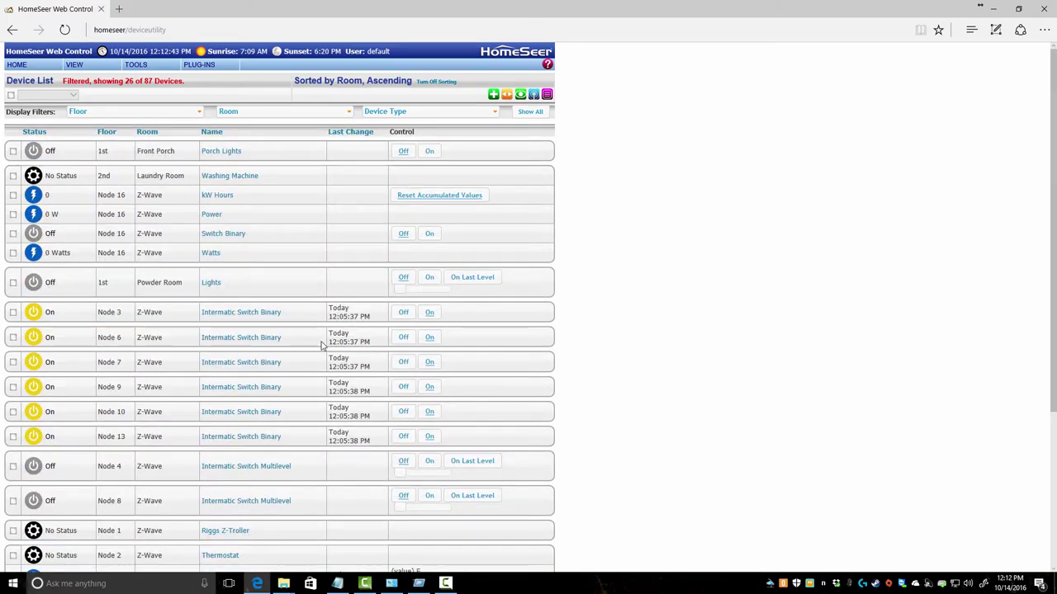
pyautogui.scroll(-3, 592, 328)
pyautogui.scroll(3, 577, 328)
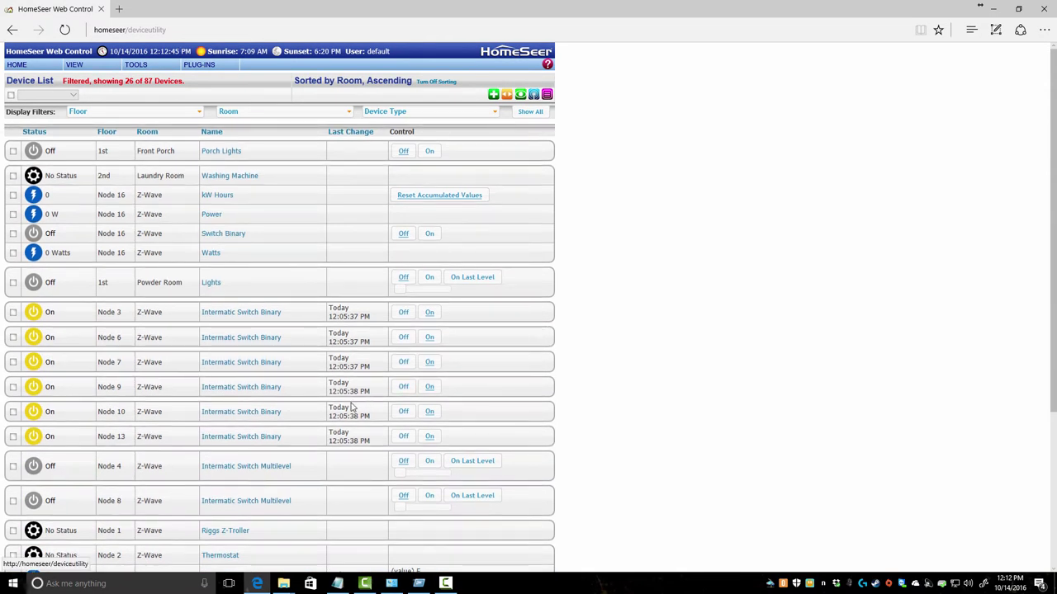
pyautogui.click(211, 153)
pyautogui.click(250, 87)
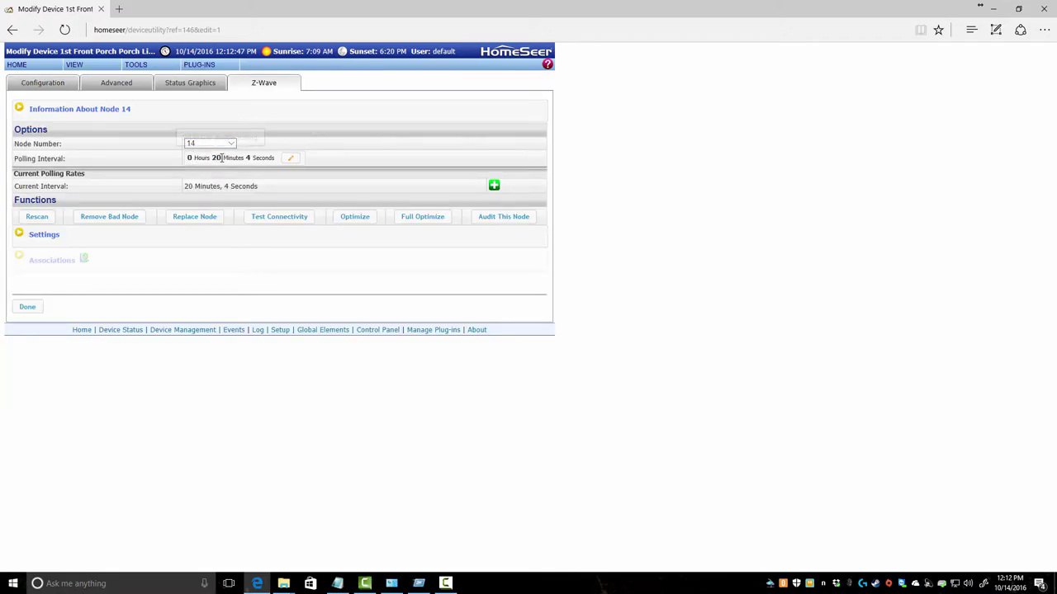
pyautogui.click(290, 157)
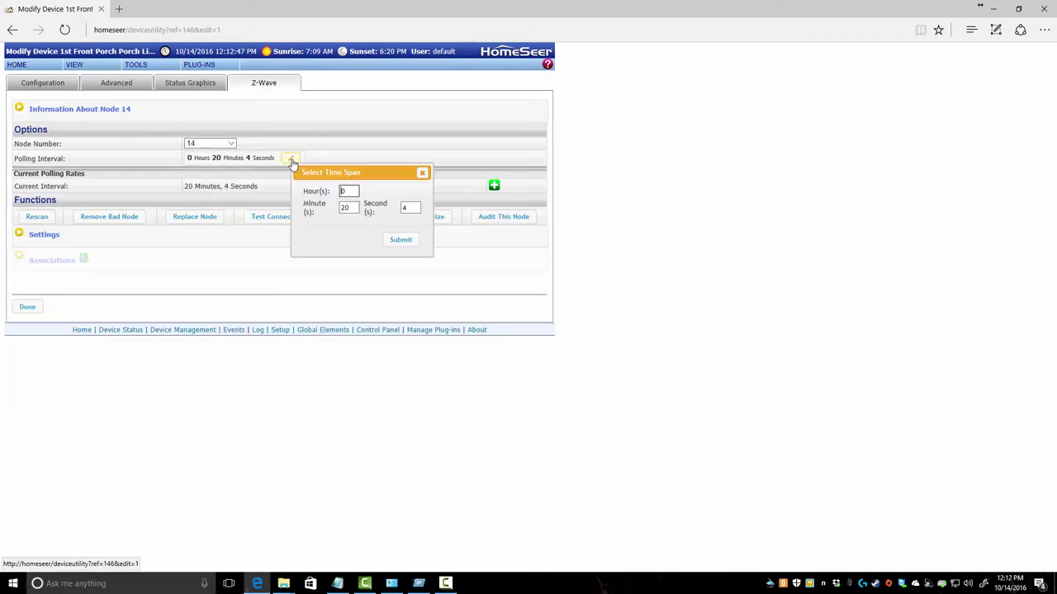
pyautogui.click(343, 209)
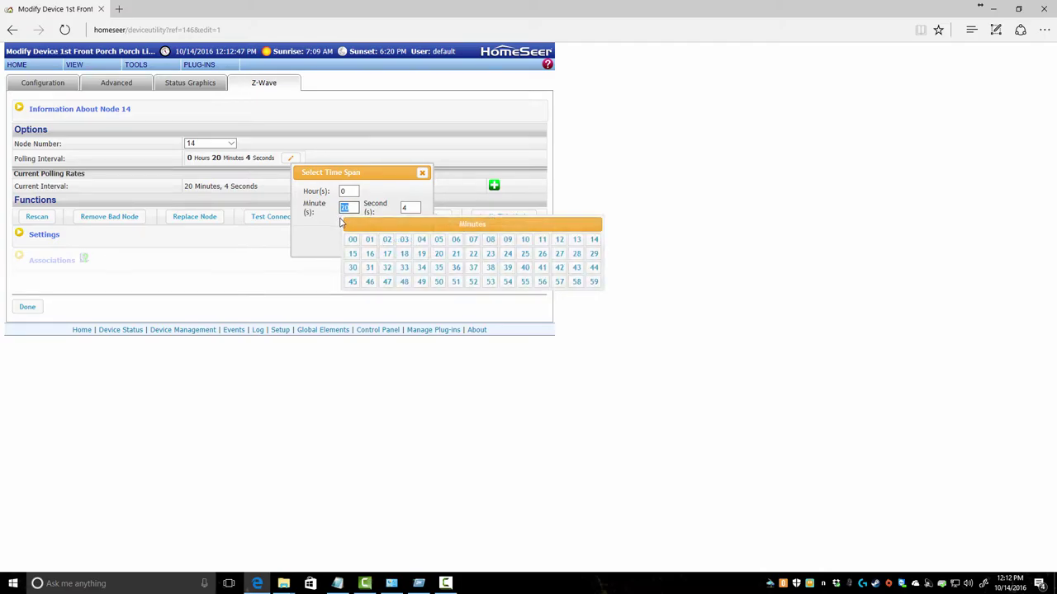
pyautogui.click(407, 207)
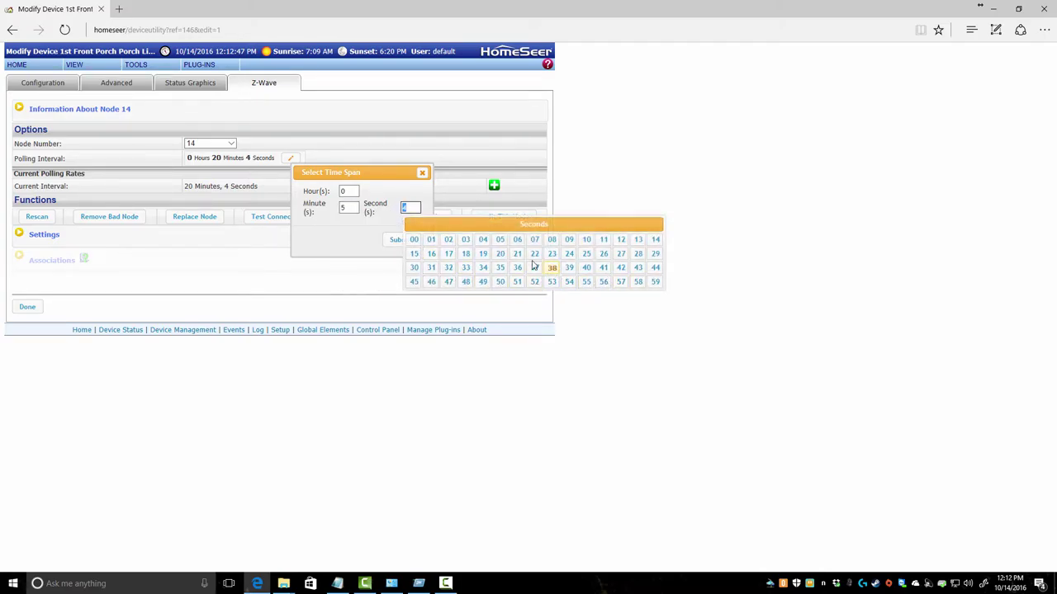
pyautogui.click(414, 240)
pyautogui.click(350, 209)
pyautogui.click(438, 240)
pyautogui.click(401, 242)
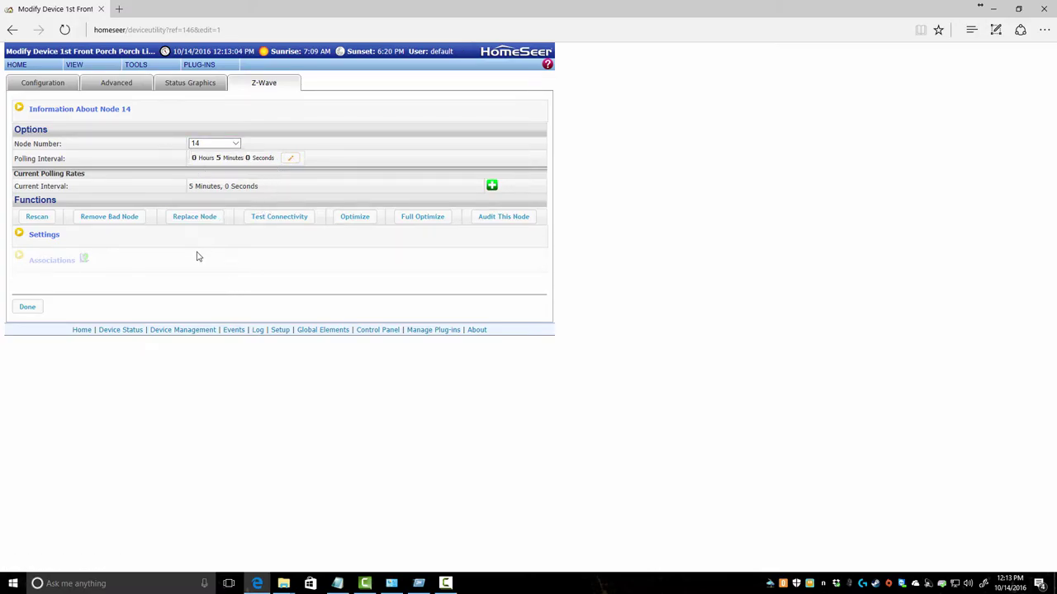
# Expand the Porch Lights' Z-Wave settings and review the LED Mode and the response to ALL ON and ALL OFF commands.
pyautogui.click(20, 235)
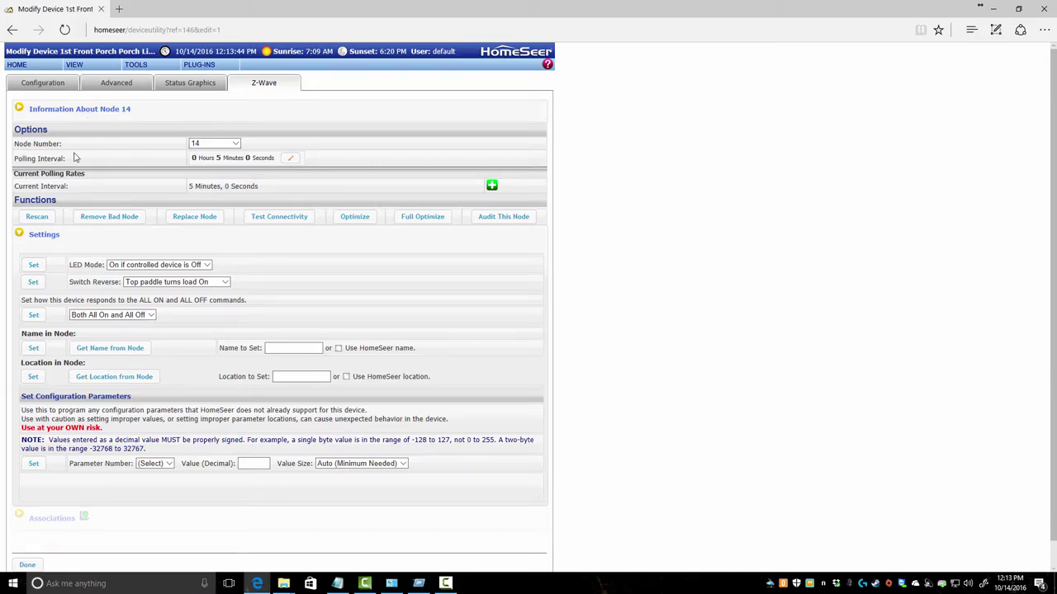
pyautogui.click(153, 265)
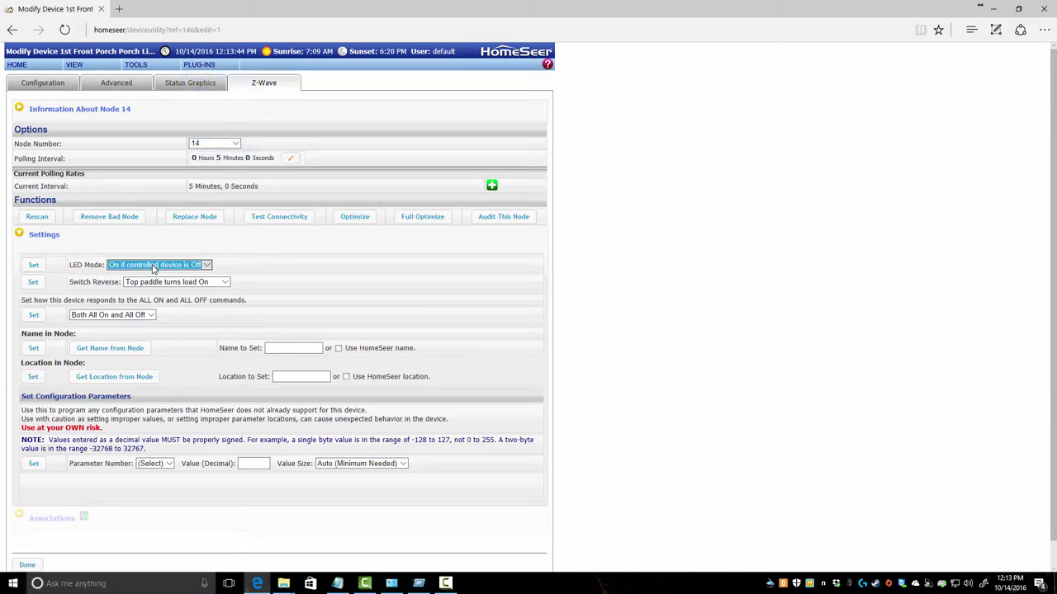
pyautogui.click(153, 266)
pyautogui.moveTo(125, 300); pyautogui.dragTo(247, 302)
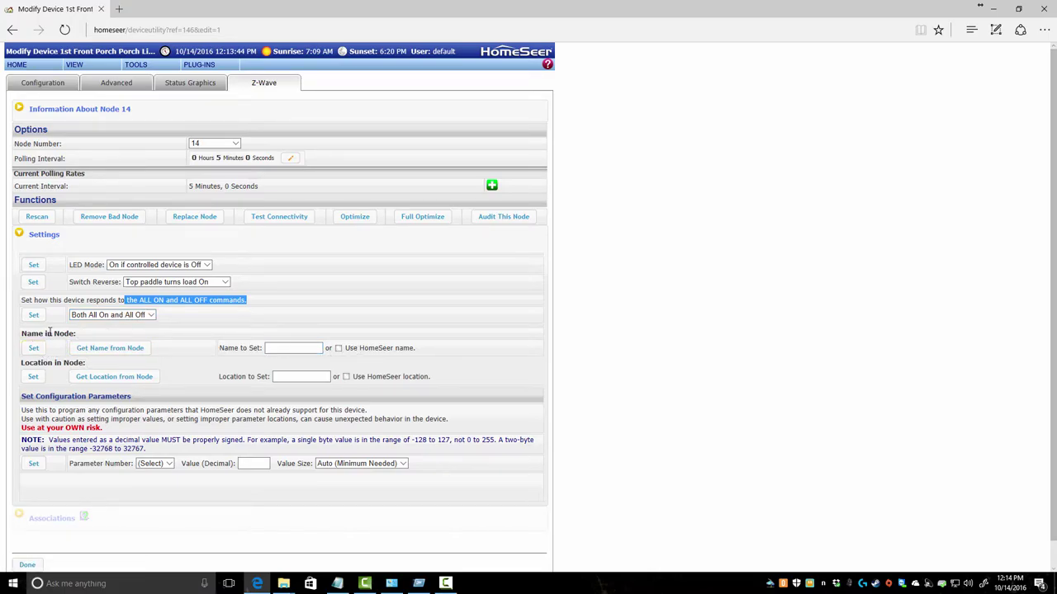
# Get the name stored in the Porch Lights node, and look at the Name to Set entry without changing it.
pyautogui.click(103, 348)
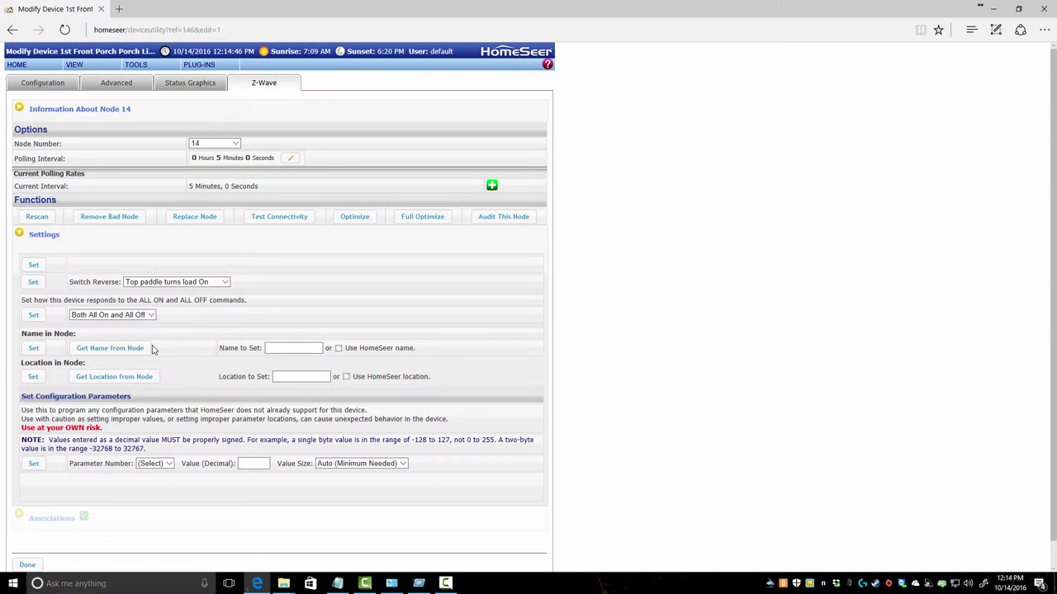
pyautogui.click(280, 351)
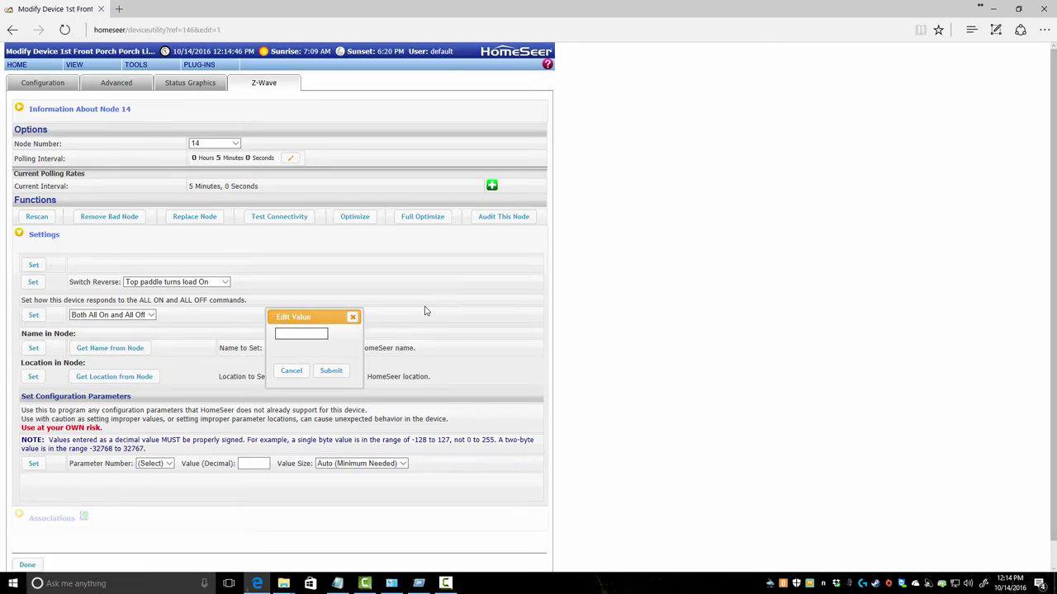
pyautogui.click(352, 319)
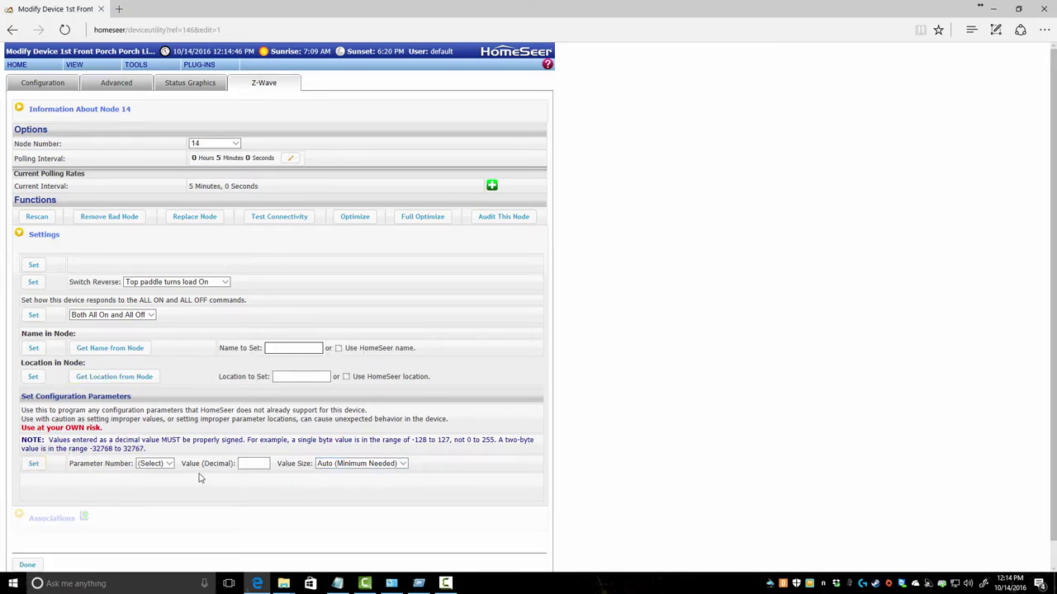
# Review the risk warning for the Porch Lights' configuration parameters, collapse the settings, and return to the device list.
pyautogui.moveTo(22, 428); pyautogui.dragTo(146, 435)
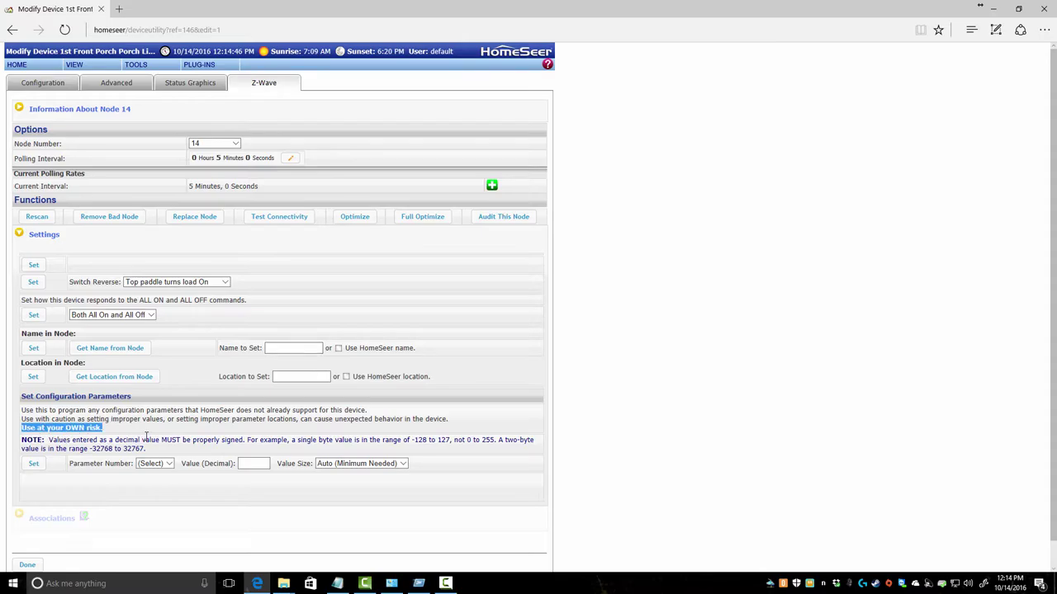
pyautogui.click(147, 436)
pyautogui.click(21, 235)
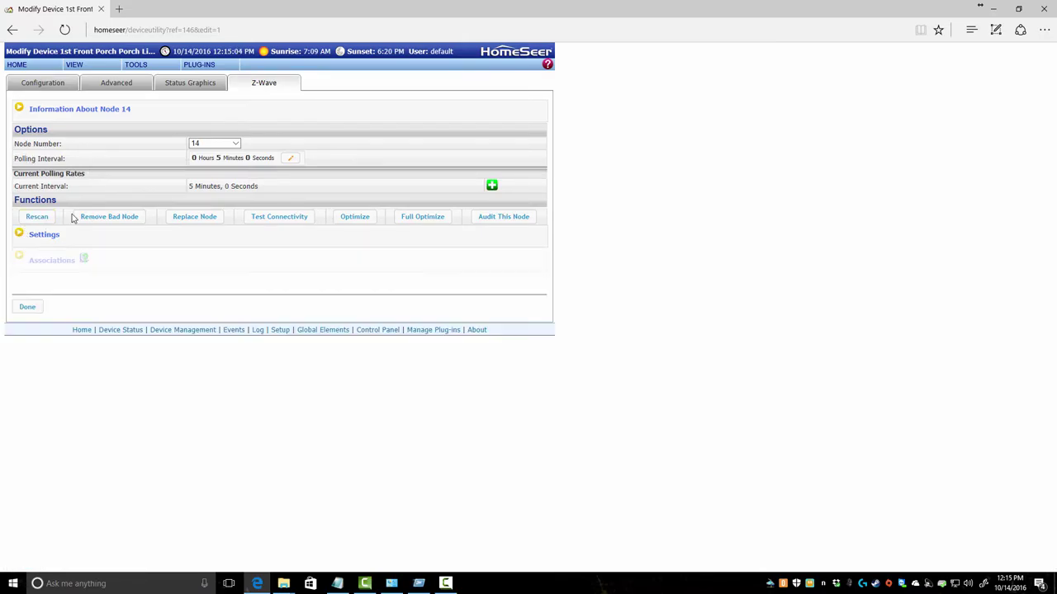
pyautogui.moveTo(74, 64)
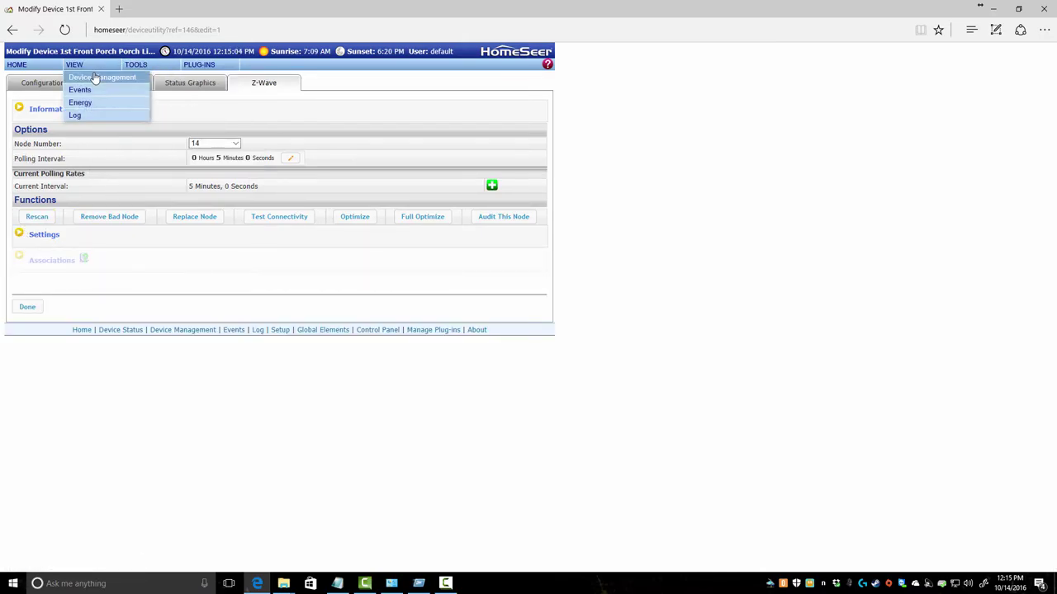
pyautogui.click(95, 78)
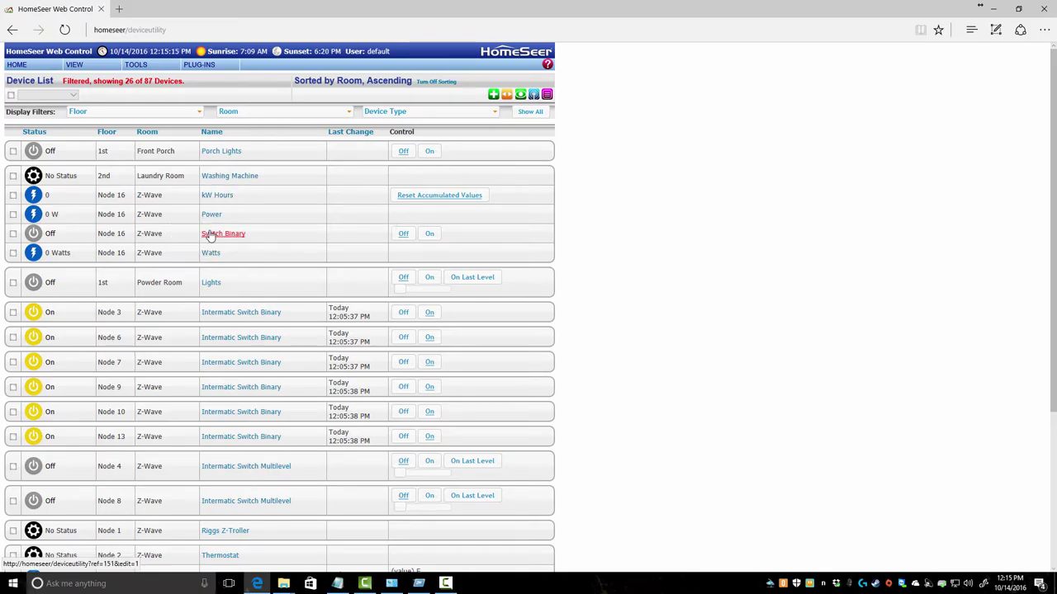
# Switch on the Node 16 Switch Binary device and set its Z-Wave polling interval to 30 minutes and 0 seconds.
pyautogui.click(430, 236)
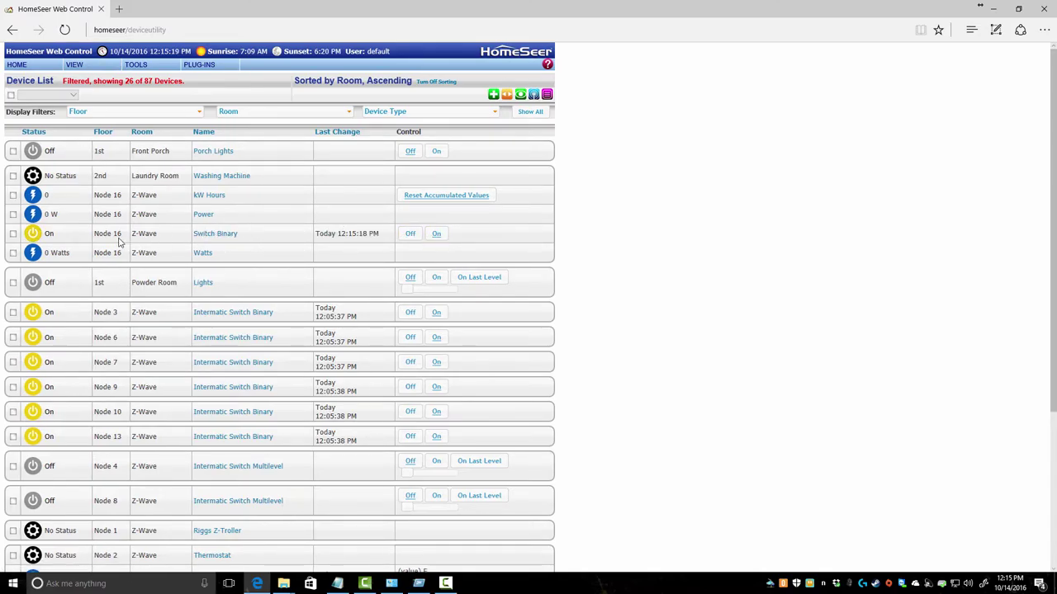
pyautogui.click(213, 236)
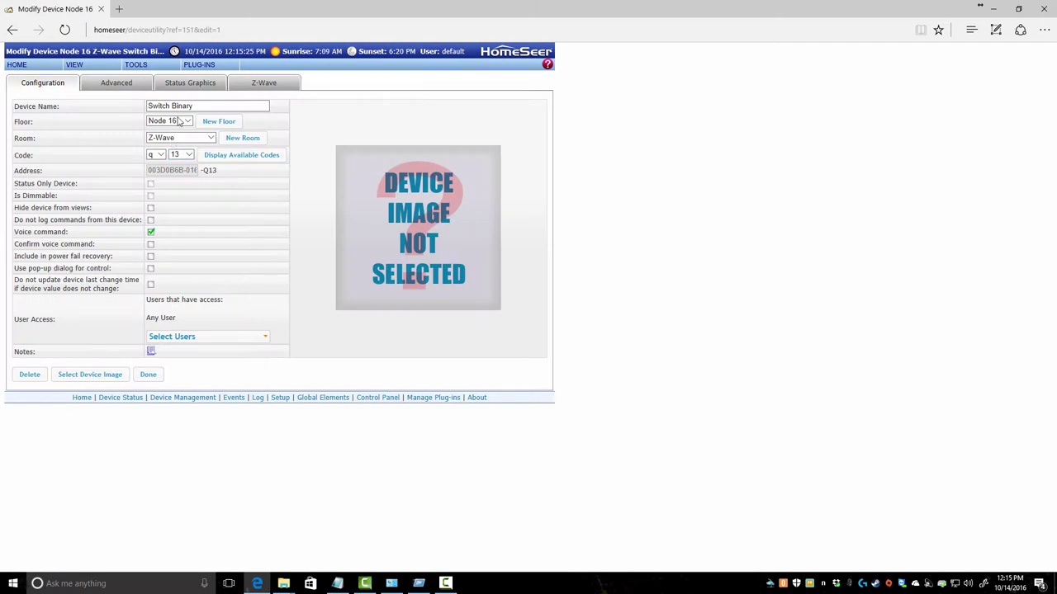
pyautogui.click(249, 89)
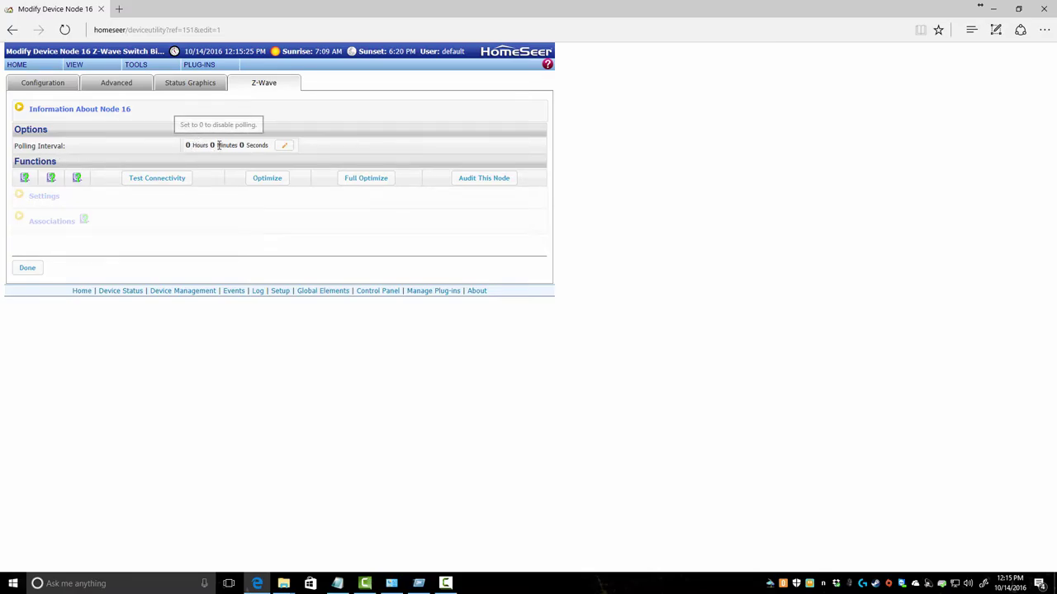
pyautogui.click(284, 147)
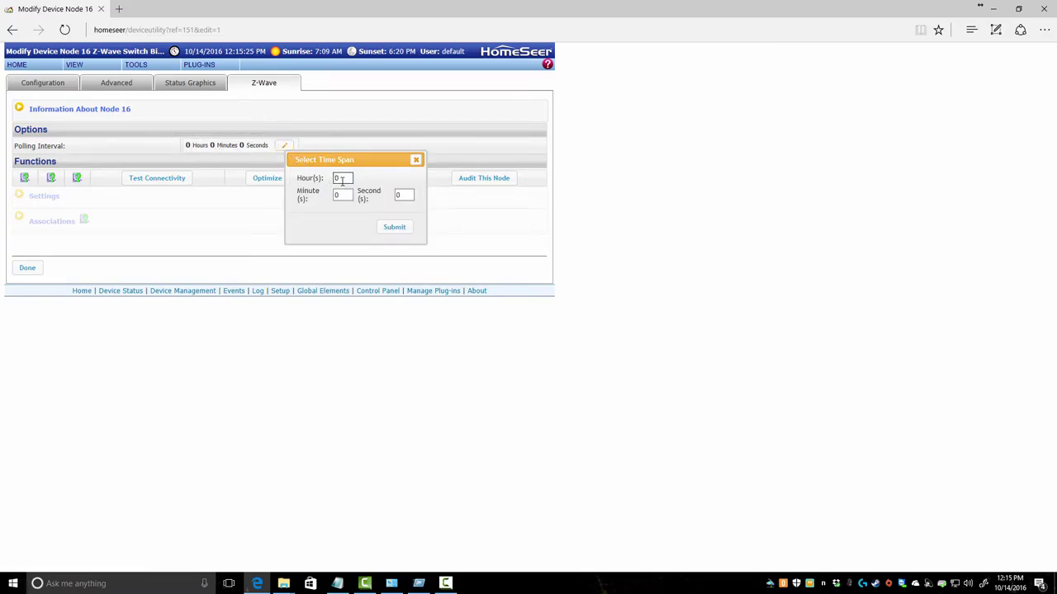
pyautogui.click(336, 195)
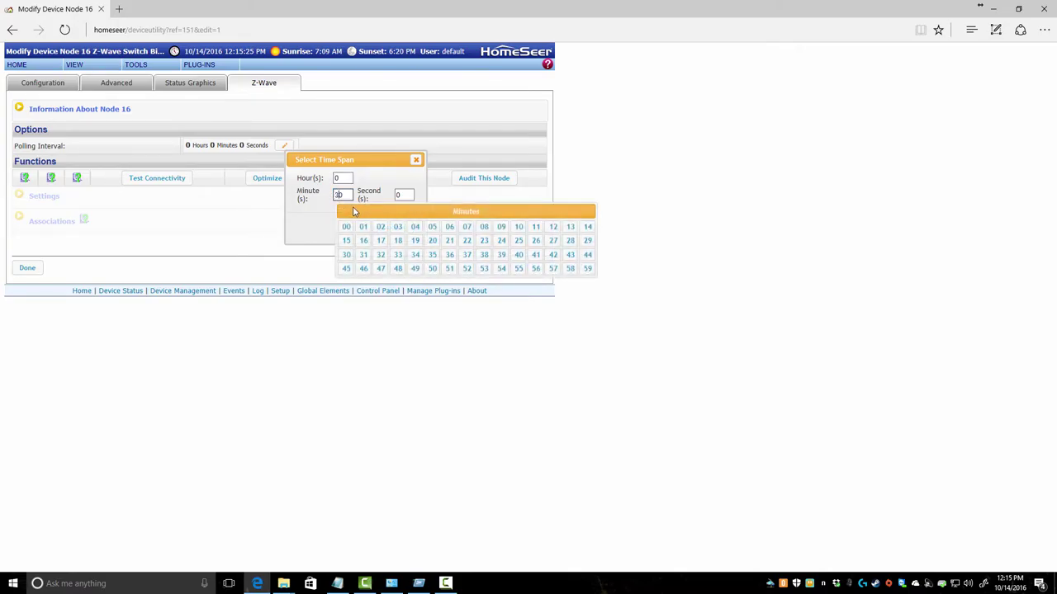
pyautogui.click(345, 256)
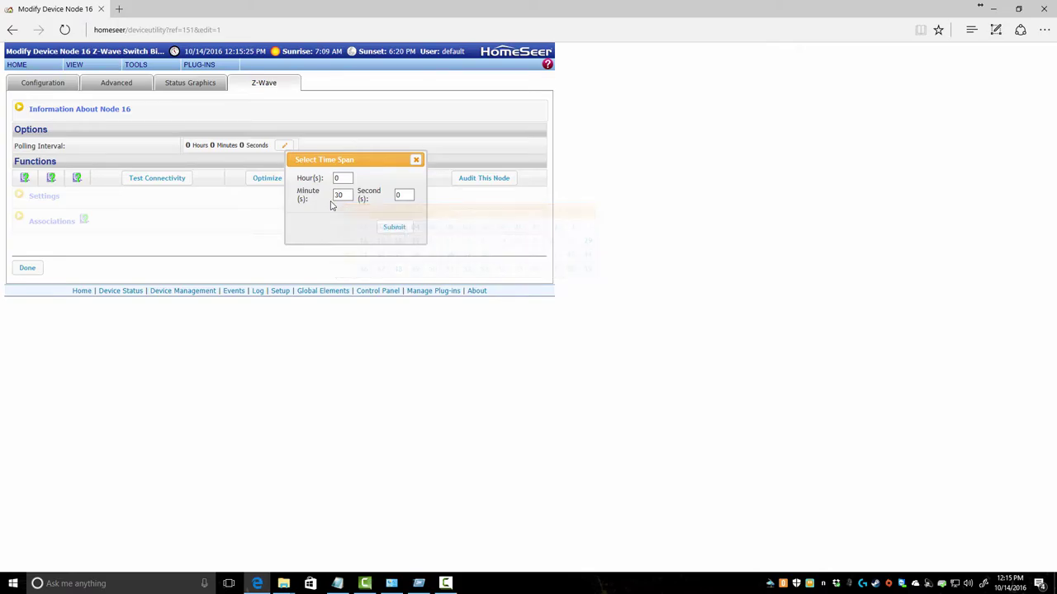
pyautogui.click(395, 228)
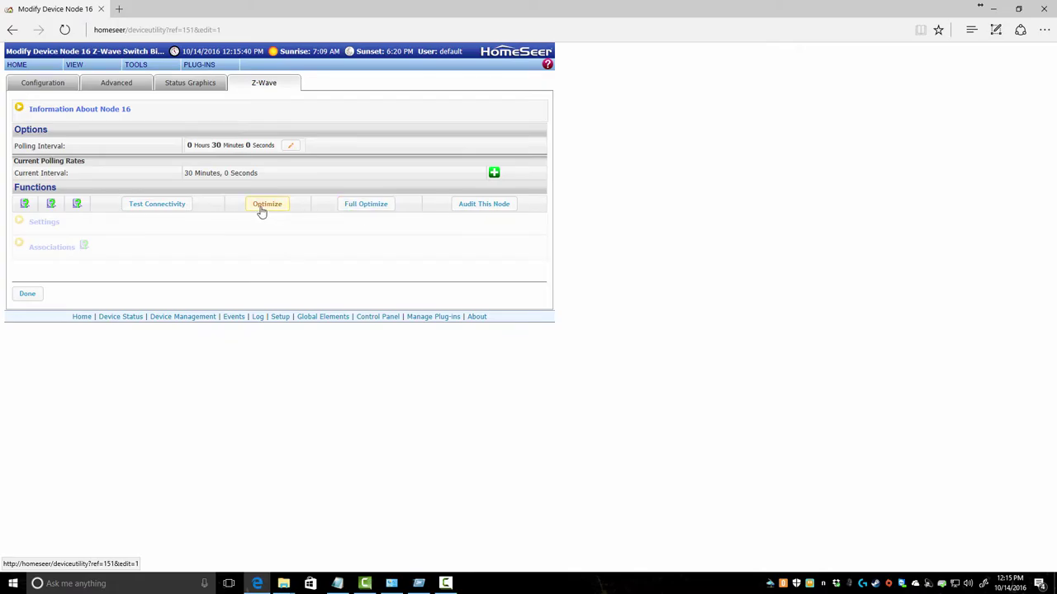
# Test the connectivity of the Node 16 Switch Binary device and return to the device list.
pyautogui.click(151, 206)
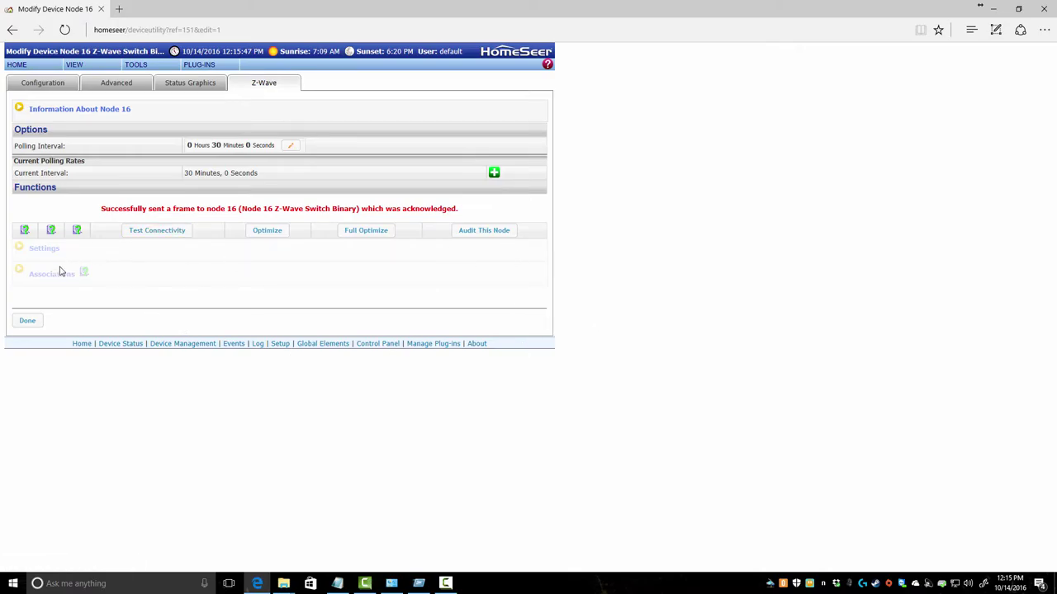
pyautogui.click(29, 321)
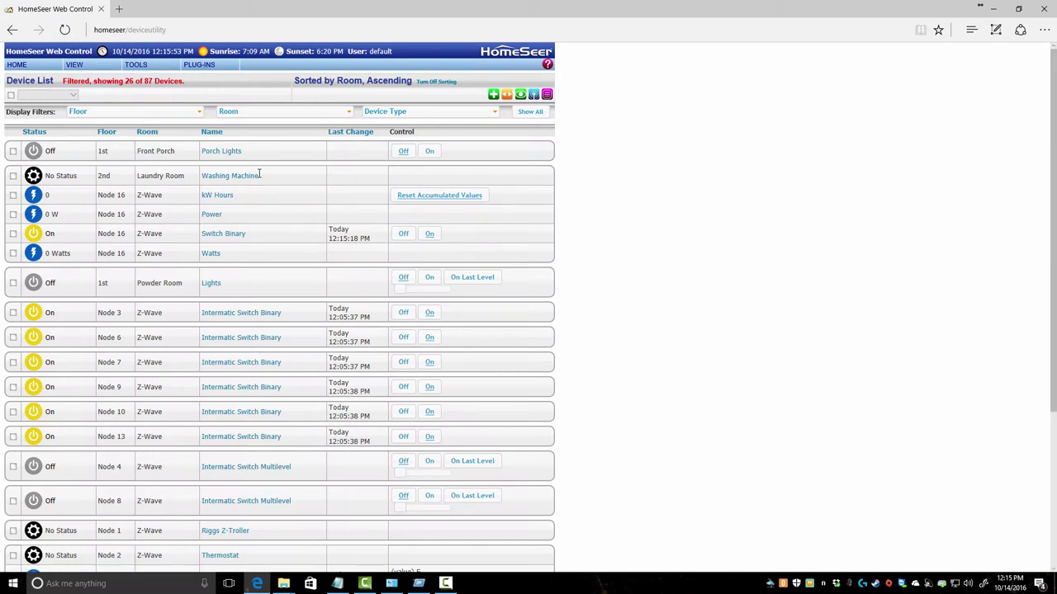
# Test the Intermatic Switch Multilevel on Node 4 by switching it on and back off.
pyautogui.scroll(-3, 262, 248)
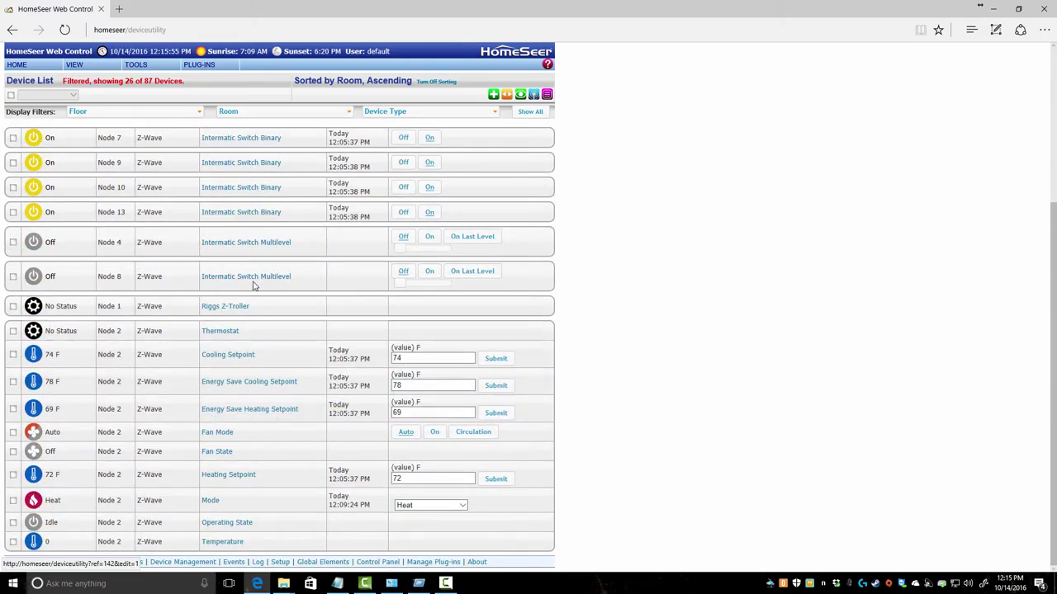
pyautogui.scroll(3, 264, 284)
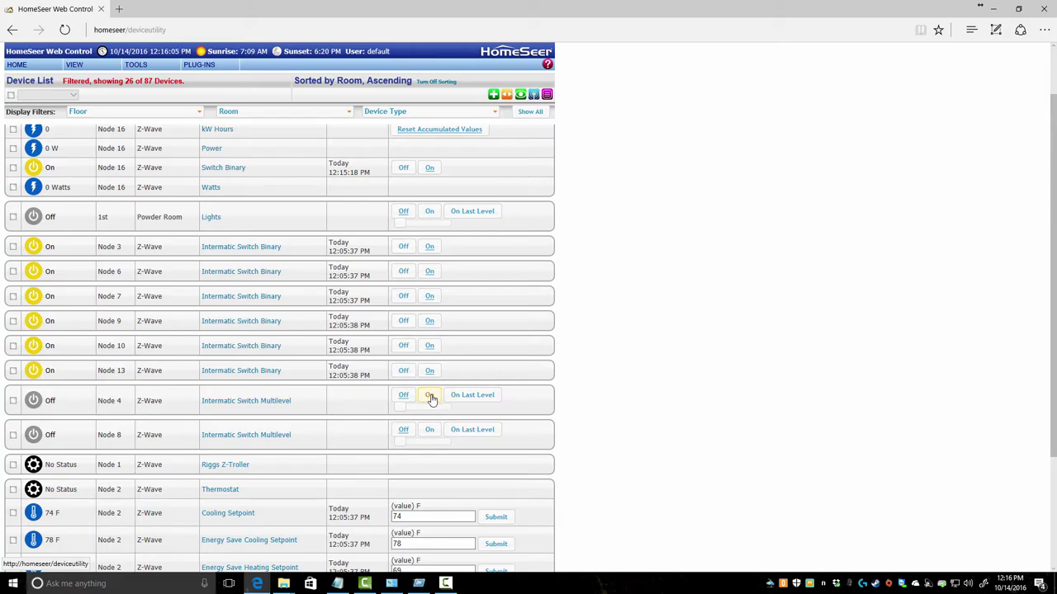
pyautogui.click(431, 398)
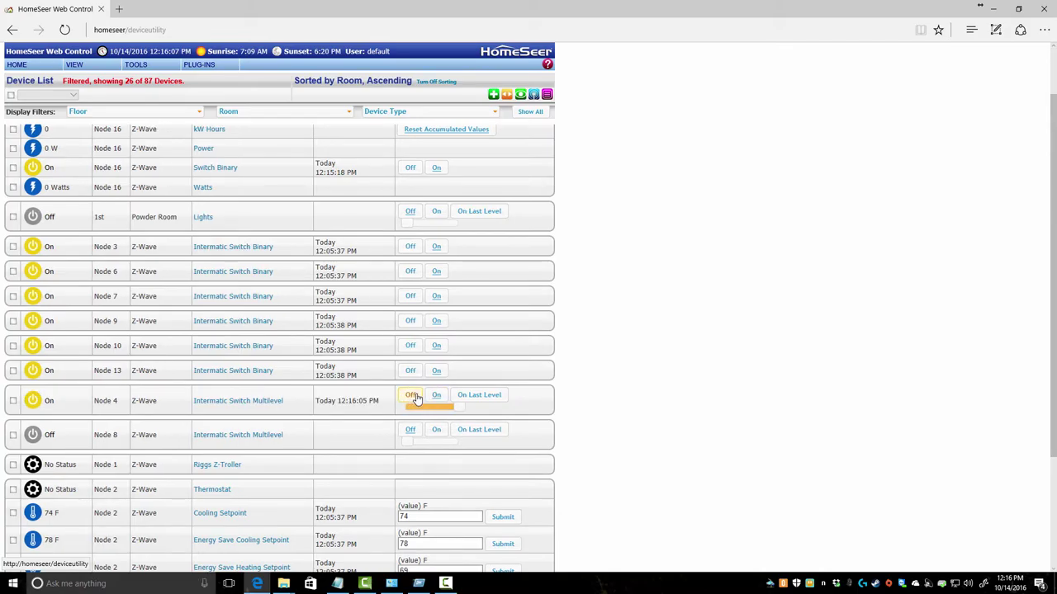
pyautogui.click(411, 398)
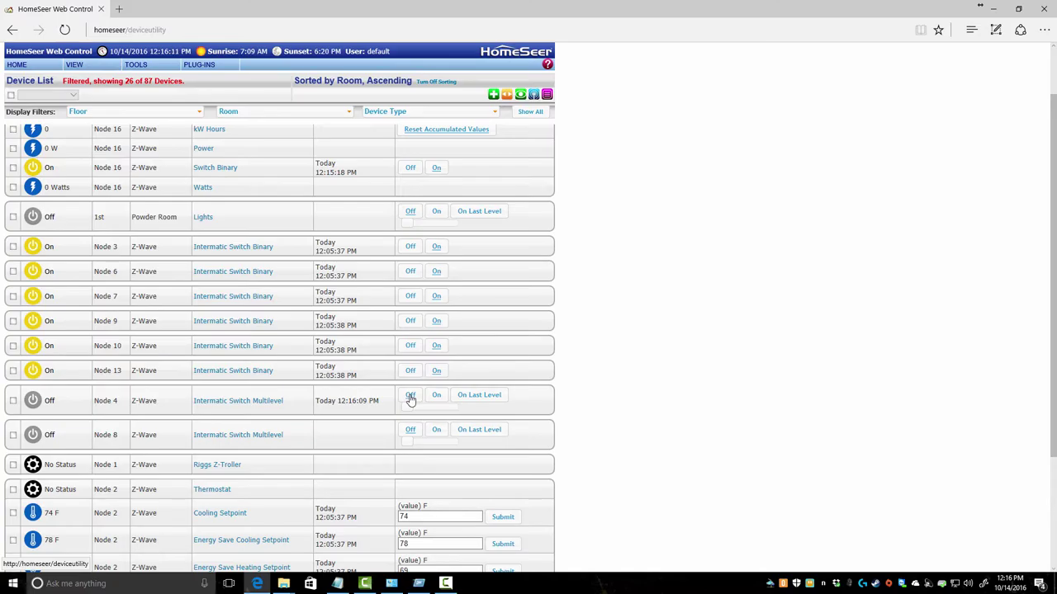
# Rename the Intermatic Switch Multilevel device on Node 4 as Lights.
pyautogui.click(241, 402)
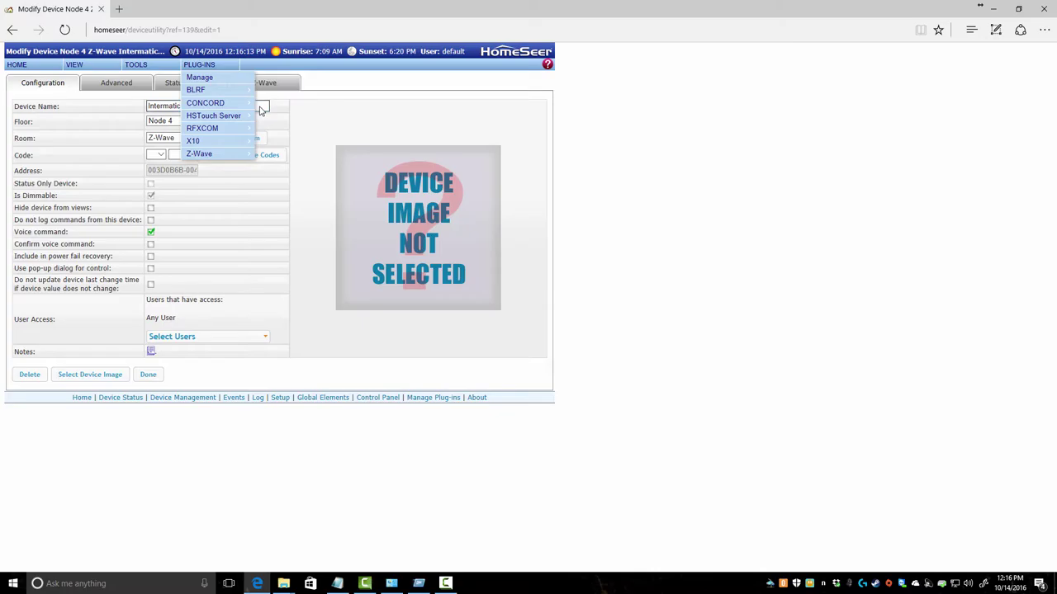
pyautogui.click(262, 108)
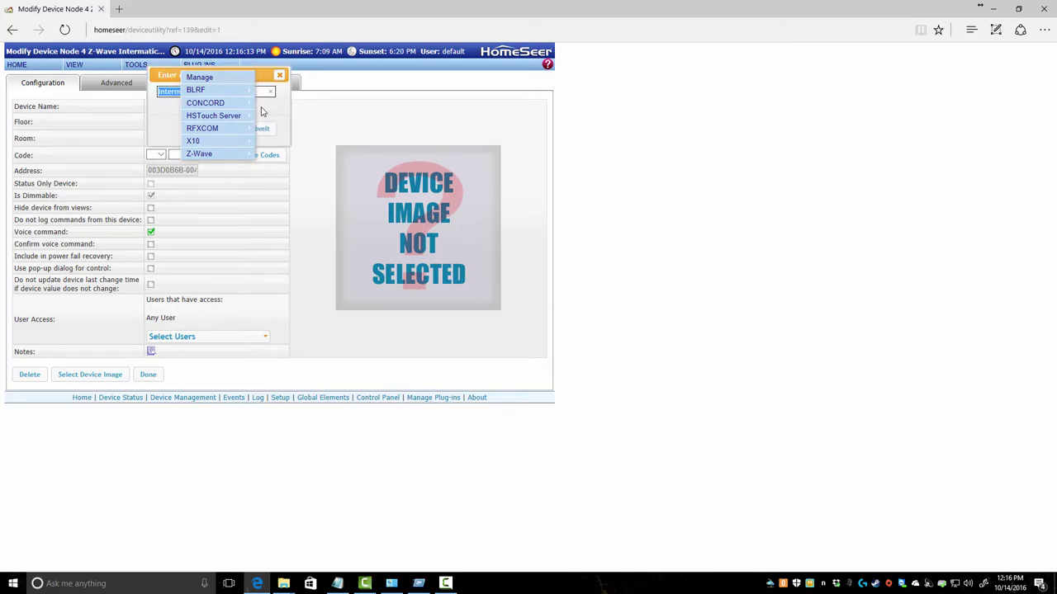
pyautogui.write('Lights')
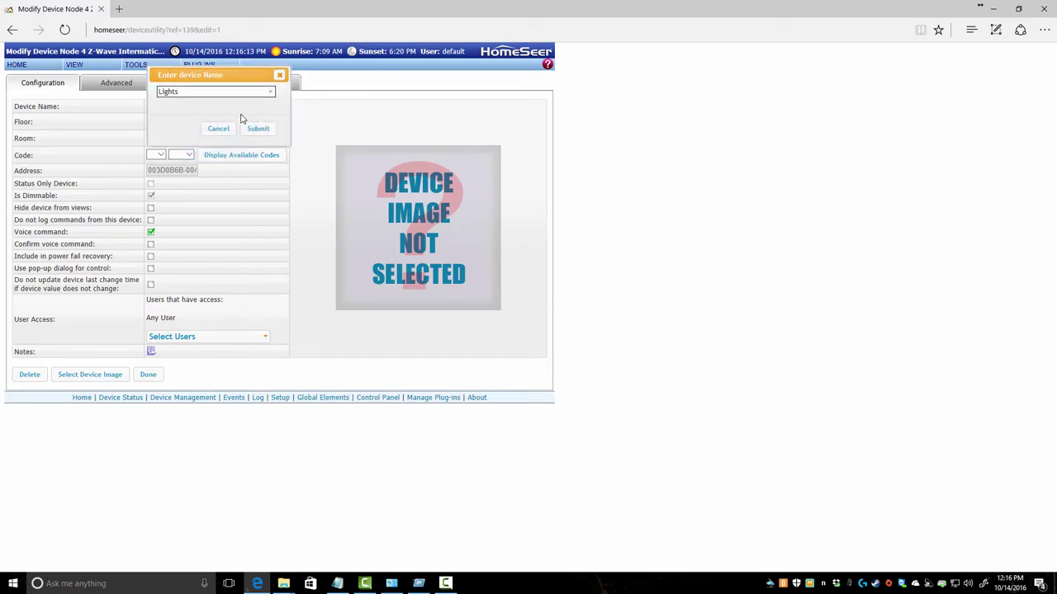
pyautogui.click(258, 128)
# Assign the Lights device on Node 4 to the Basement floor and the Utility Room, and check its entry in the device list.
pyautogui.click(185, 124)
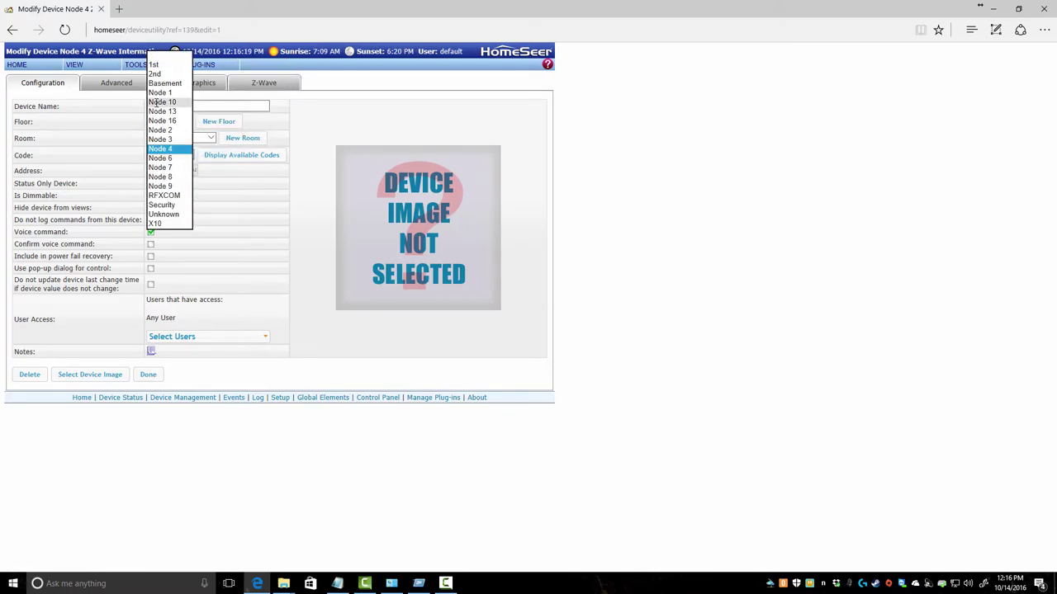
pyautogui.click(164, 84)
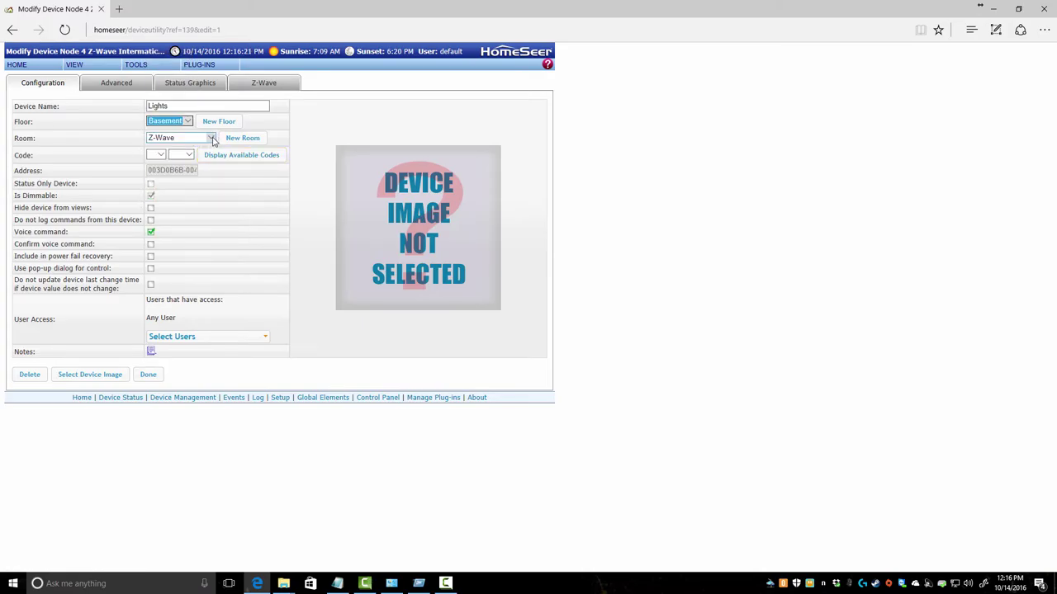
pyautogui.click(212, 140)
pyautogui.click(169, 246)
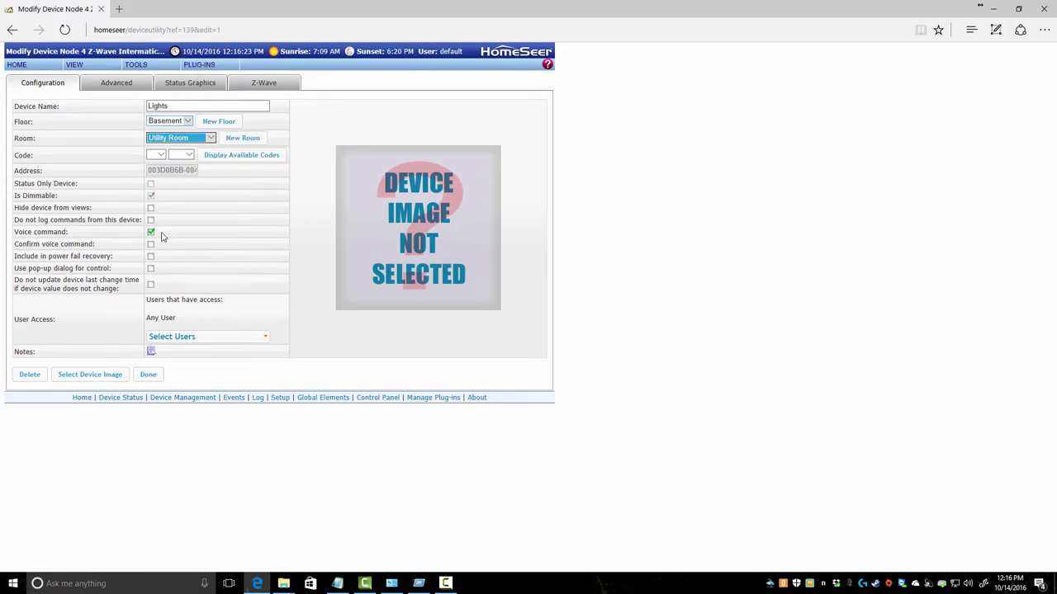
pyautogui.click(152, 378)
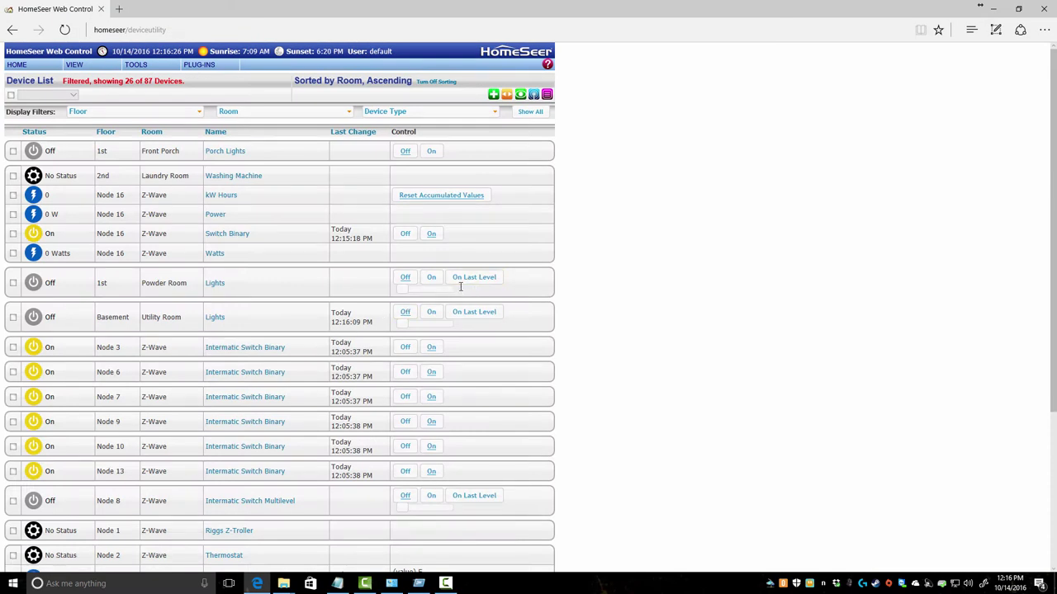
pyautogui.scroll(-2, 219, 297)
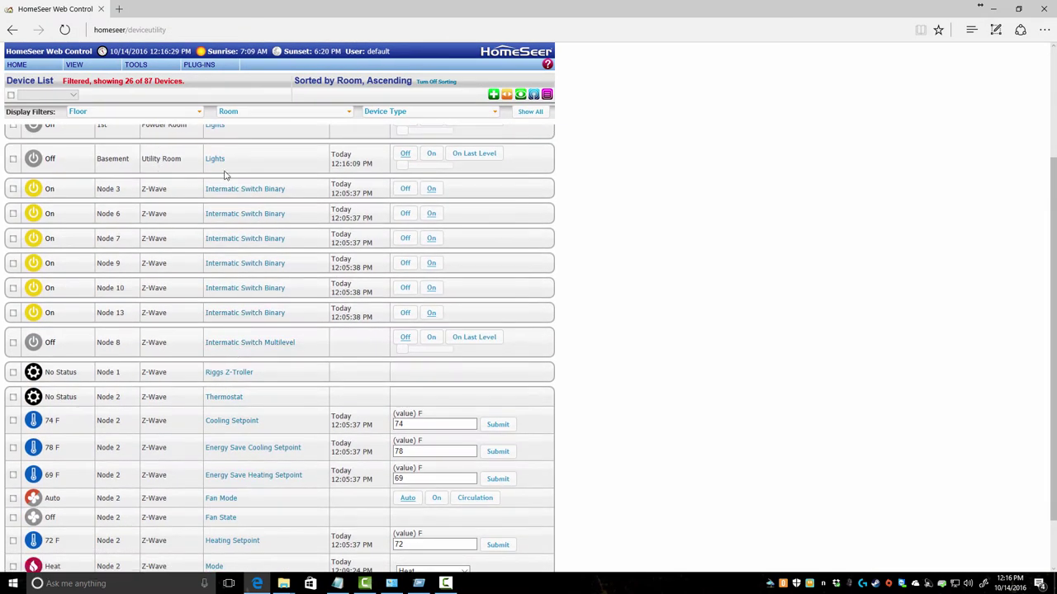
pyautogui.moveTo(241, 165); pyautogui.dragTo(34, 173)
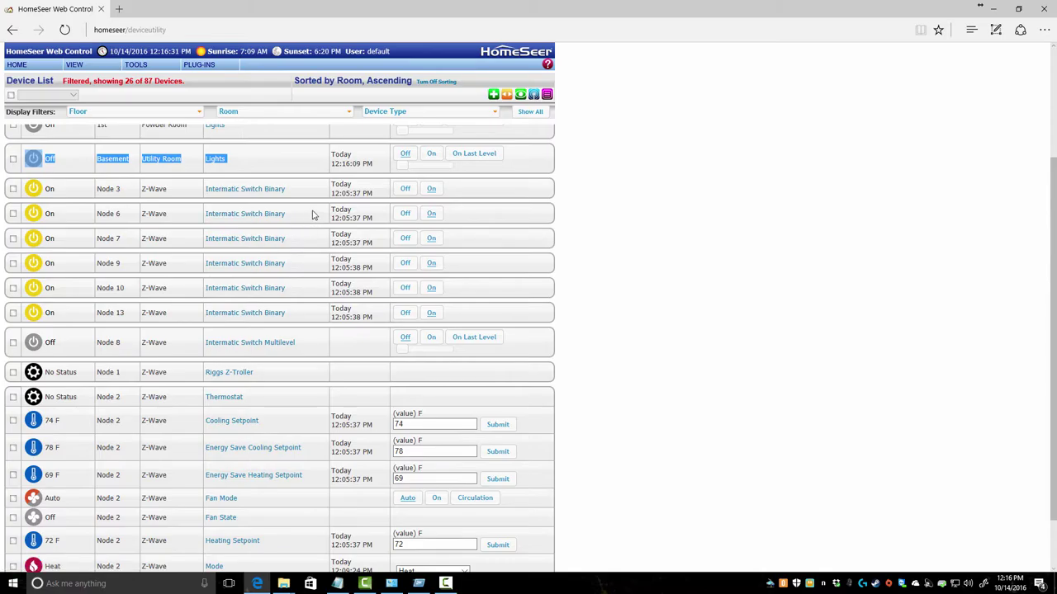
pyautogui.click(312, 216)
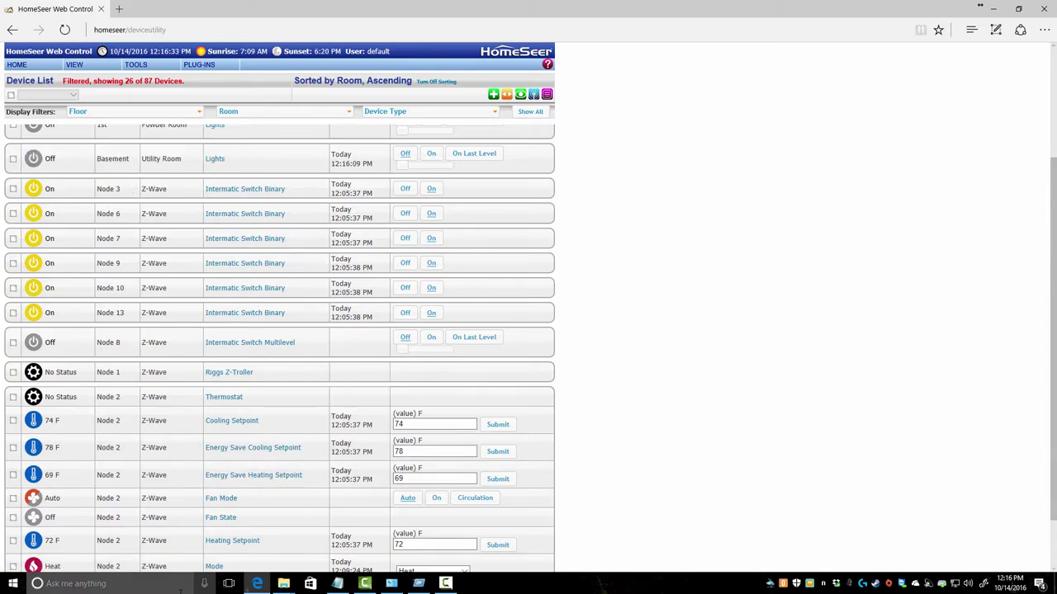
# Launch the HSTouch client and view its Climate screen.
pyautogui.click(13, 586)
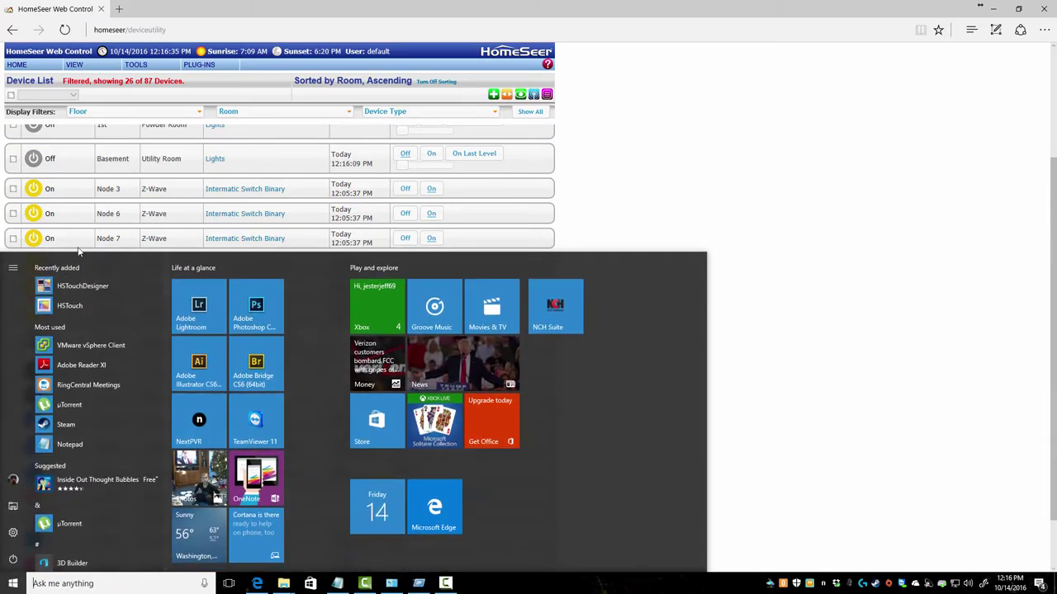
pyautogui.click(71, 307)
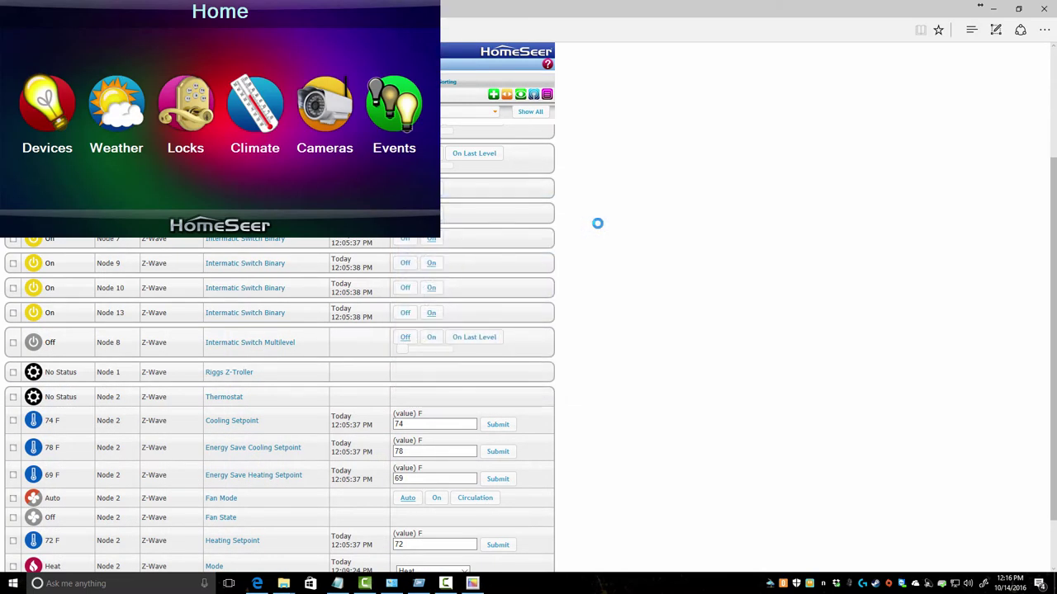
pyautogui.click(257, 118)
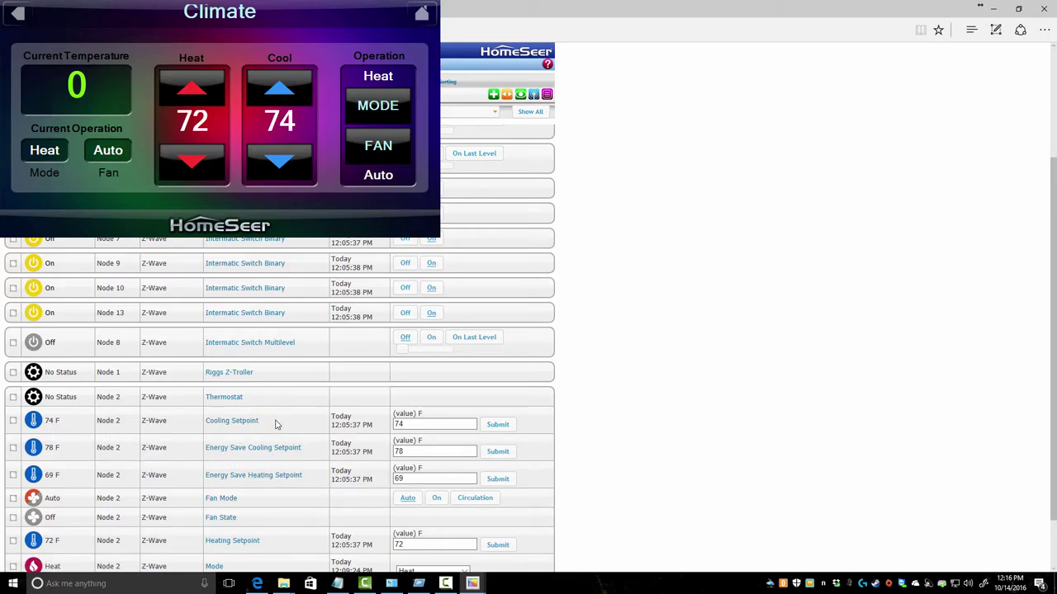
# Set the Z-Wave polling interval of the Temperature device on Node 2 to 10 minutes.
pyautogui.scroll(-2, 288, 424)
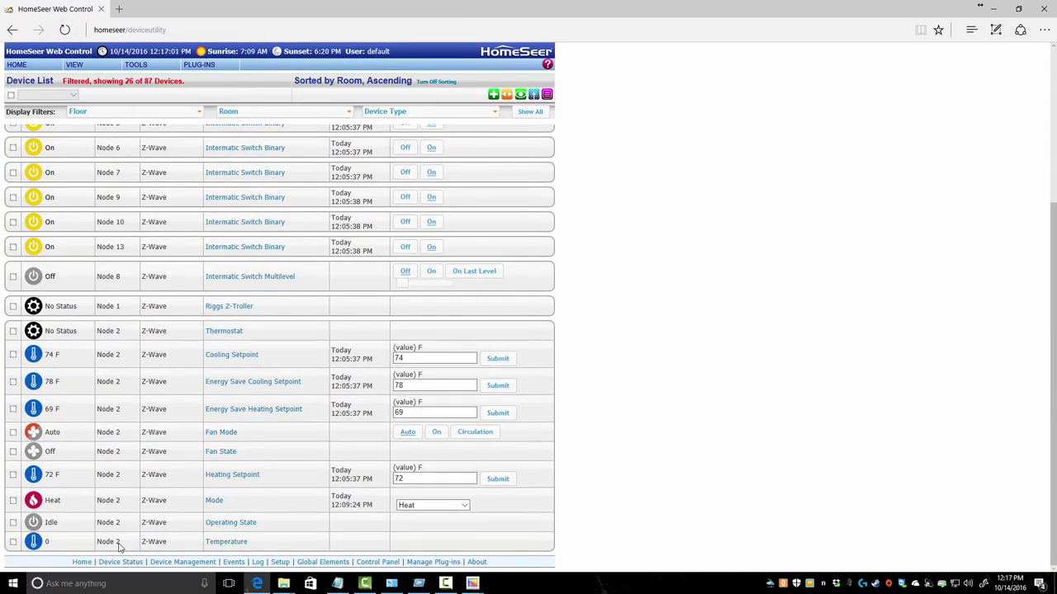
pyautogui.click(229, 542)
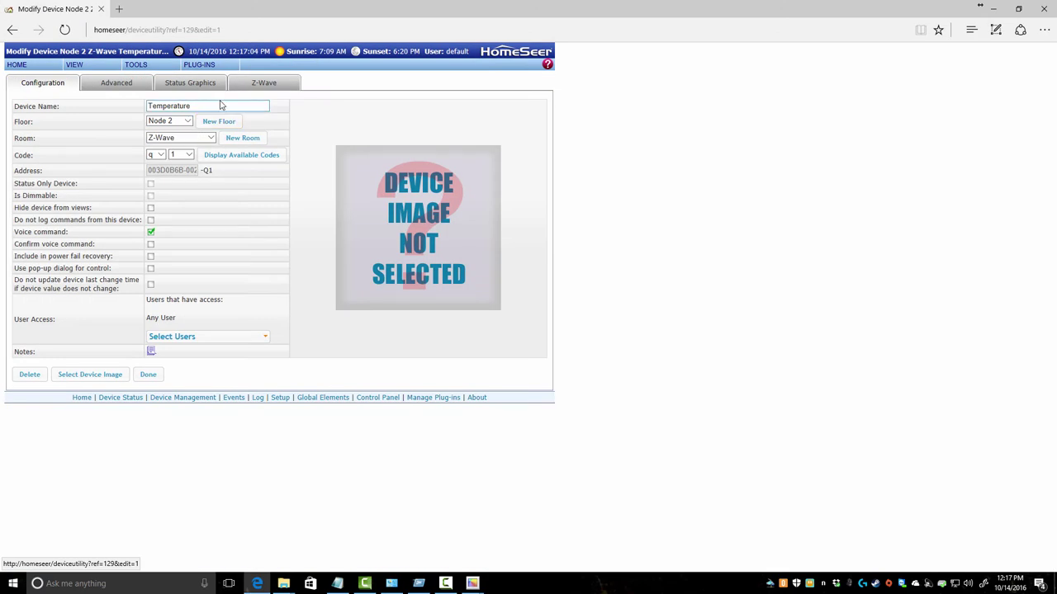
pyautogui.click(264, 82)
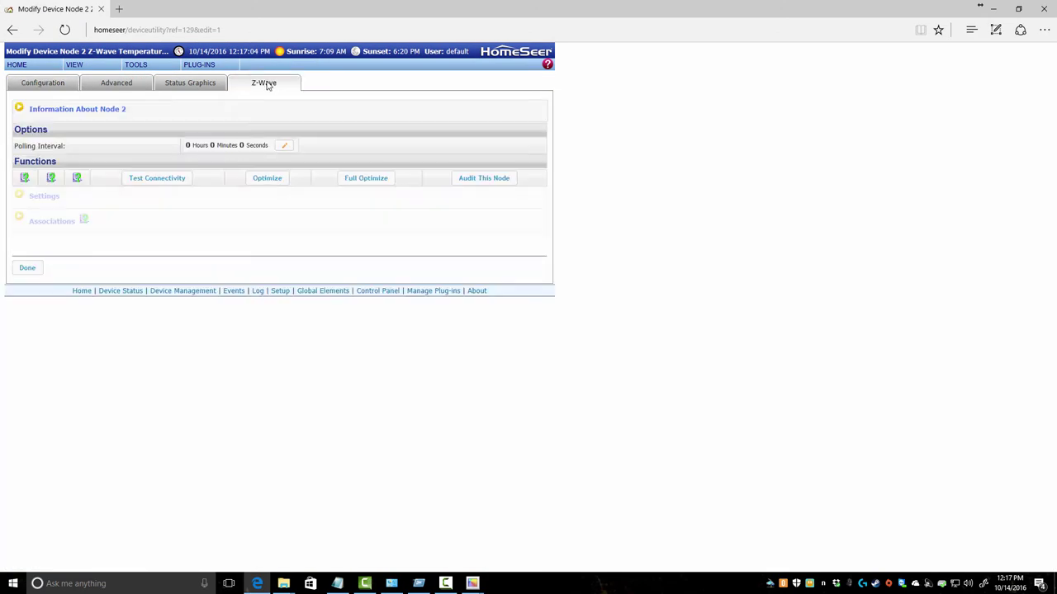
pyautogui.click(284, 145)
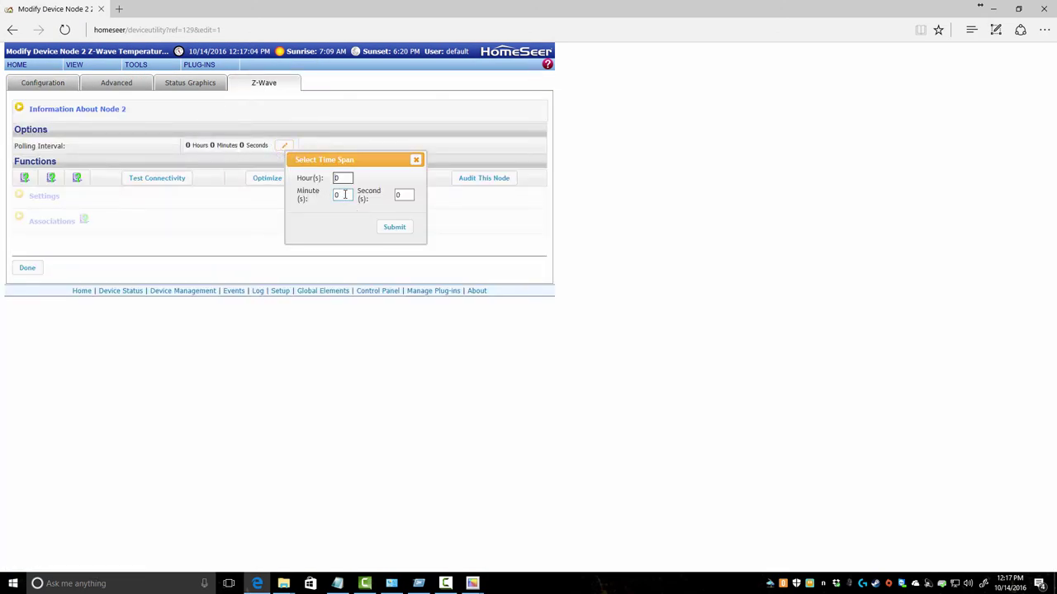
pyautogui.click(345, 194)
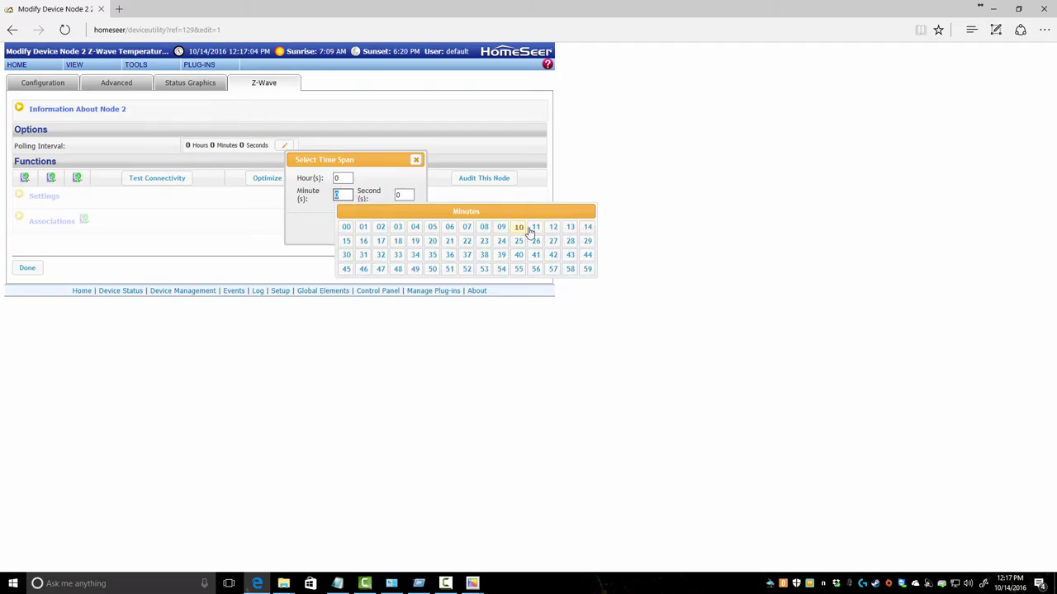
pyautogui.click(518, 228)
pyautogui.click(394, 229)
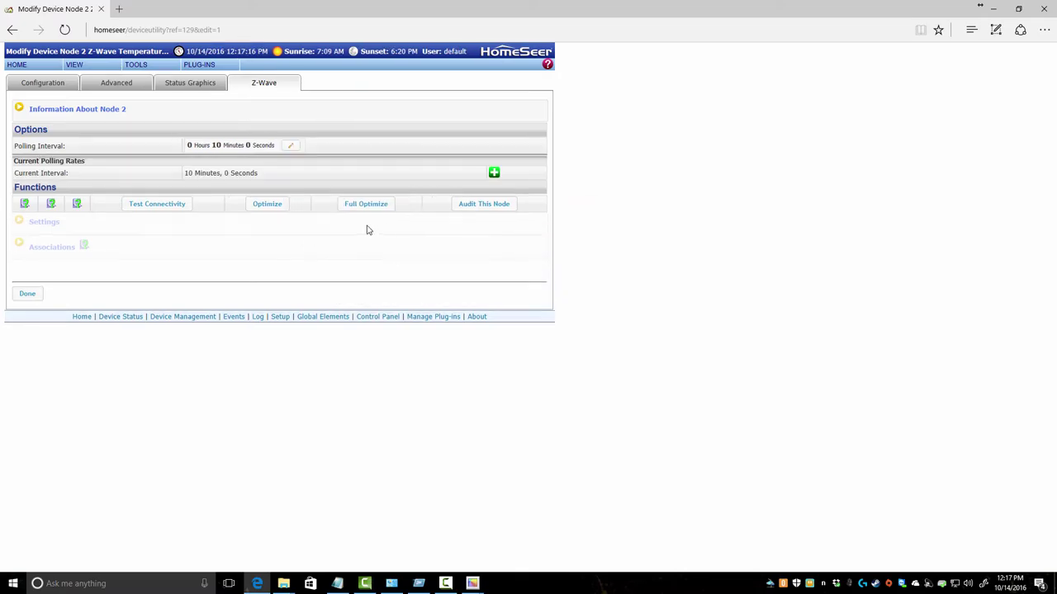
# Test the connectivity of Node 2 and optimize the node.
pyautogui.click(163, 205)
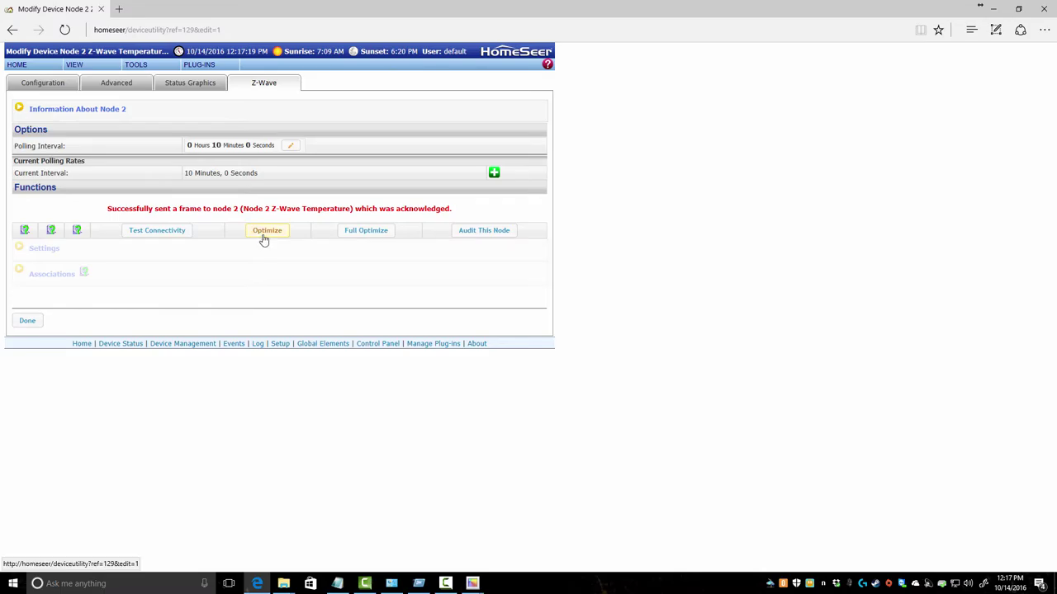
pyautogui.click(265, 234)
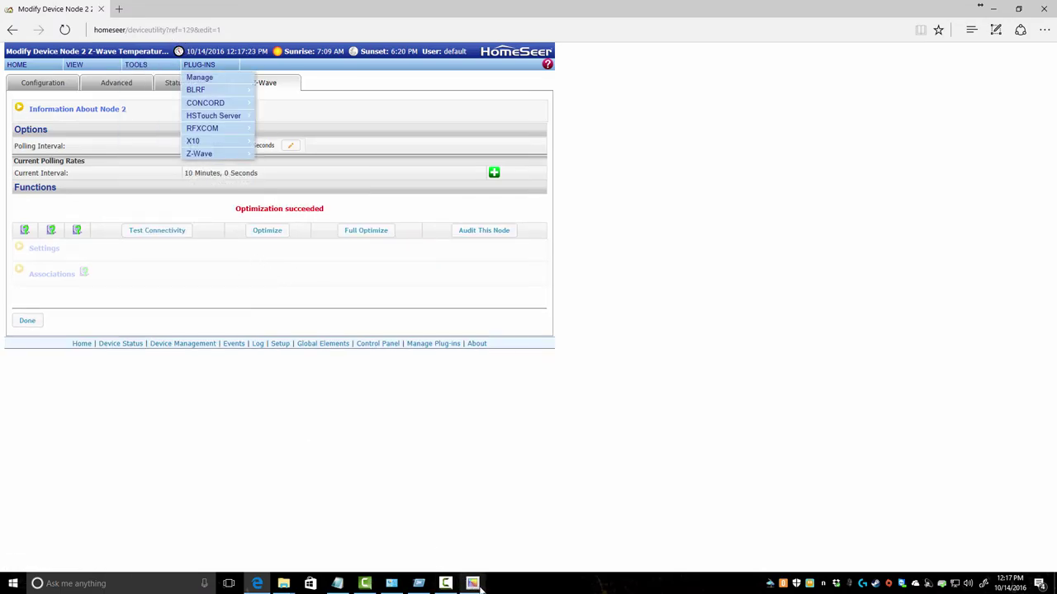
# Switch to the HSTouch client, exit and relaunch it, and view its Climate screen.
pyautogui.moveTo(478, 584)
pyautogui.moveTo(518, 512)
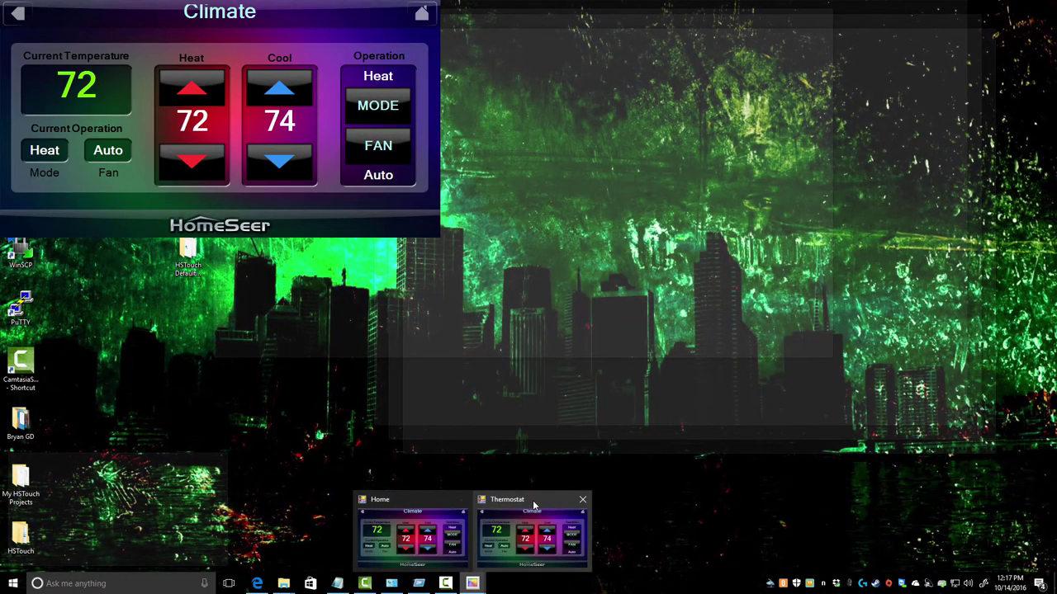
pyautogui.click(532, 512)
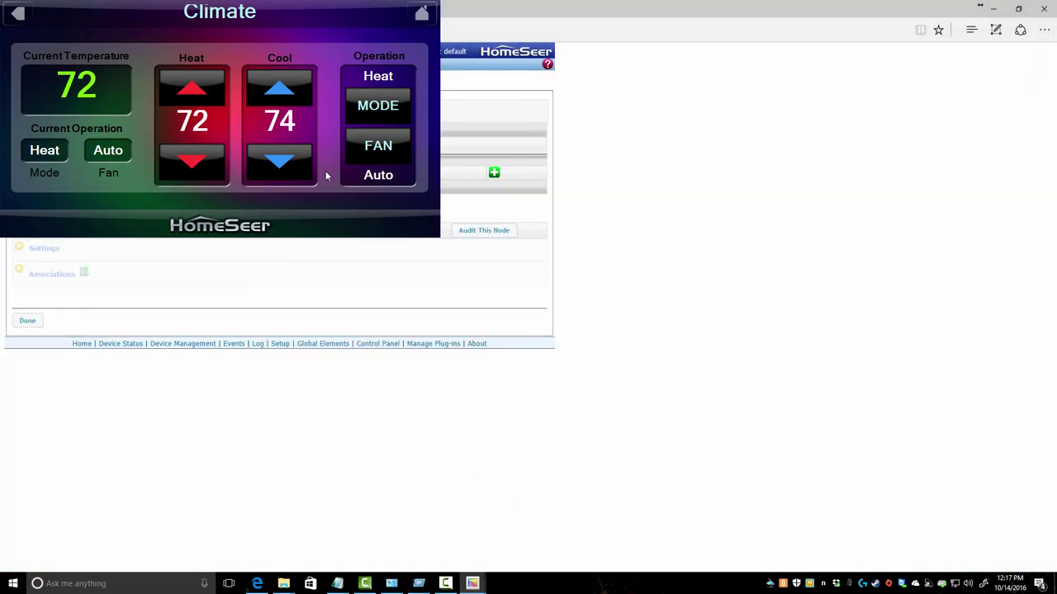
pyautogui.rightClick(334, 9)
pyautogui.click(360, 35)
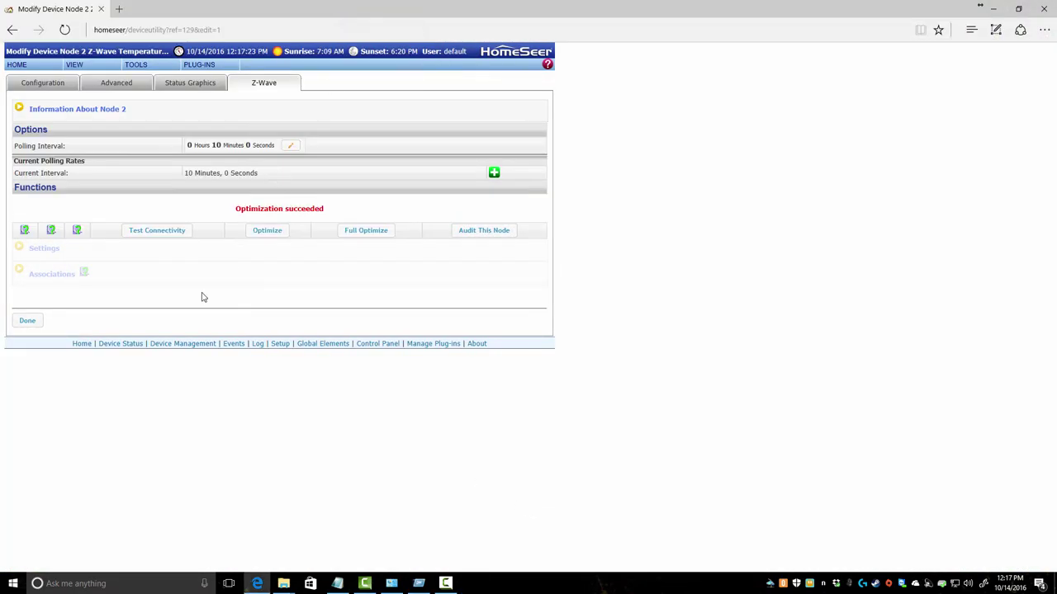
pyautogui.click(10, 584)
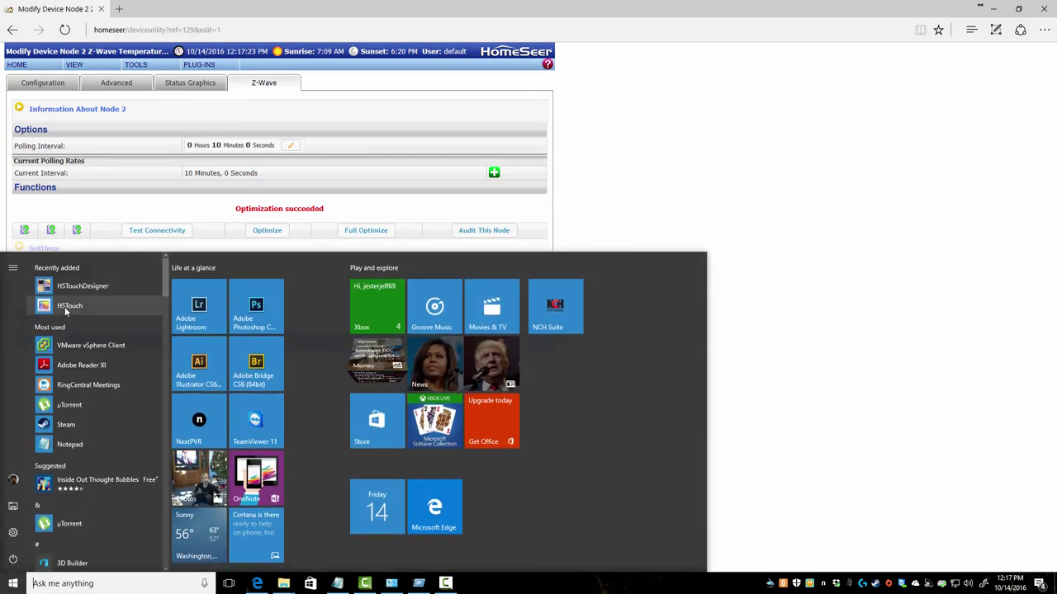
pyautogui.click(64, 306)
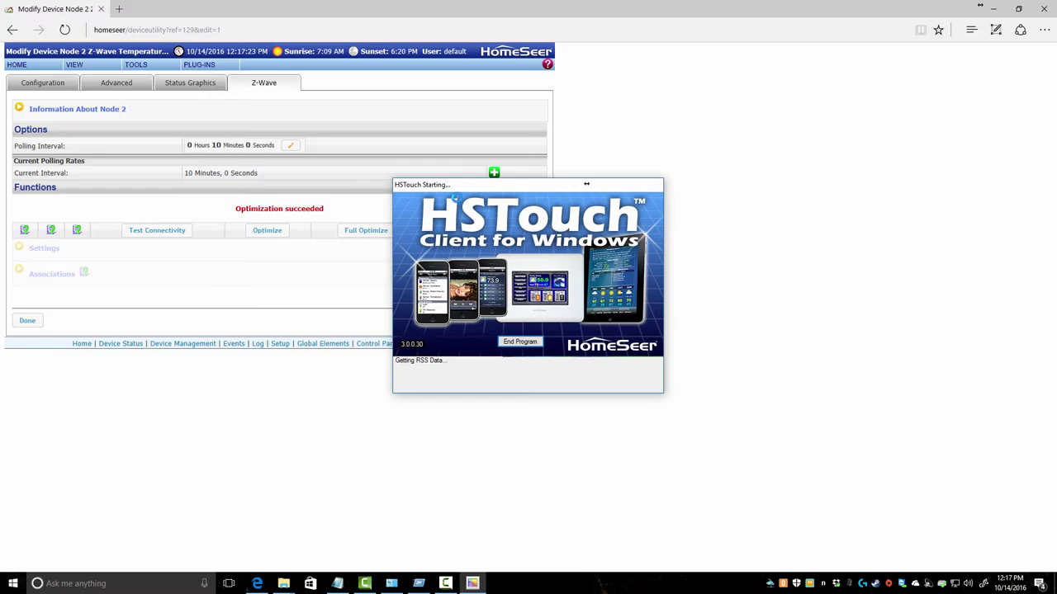
pyautogui.click(256, 114)
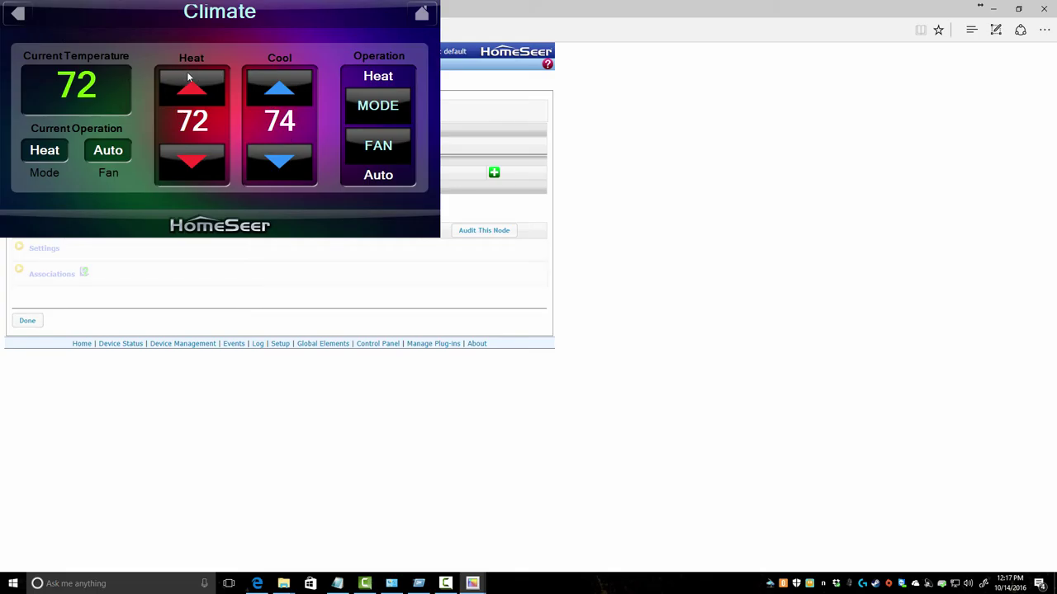
# View the events of the Alarm Group in HSTouch and return to the Home screen.
pyautogui.click(18, 14)
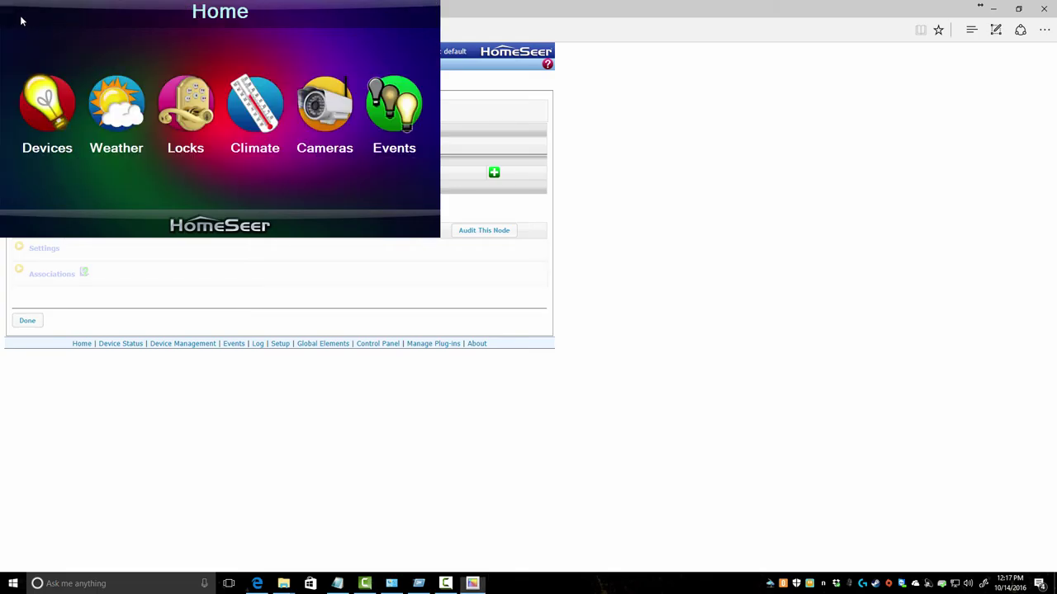
pyautogui.click(377, 134)
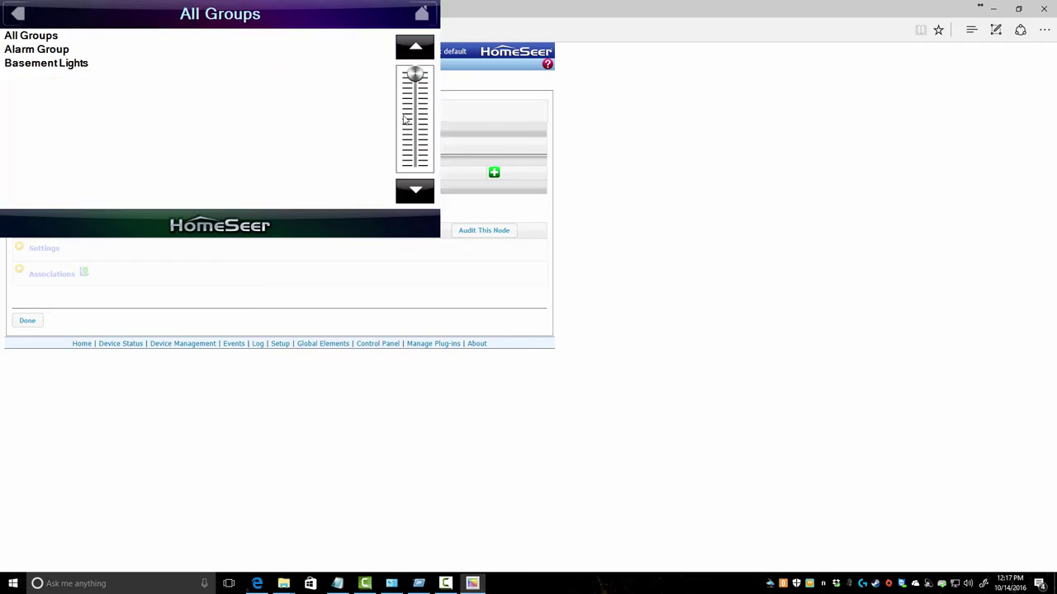
pyautogui.click(36, 50)
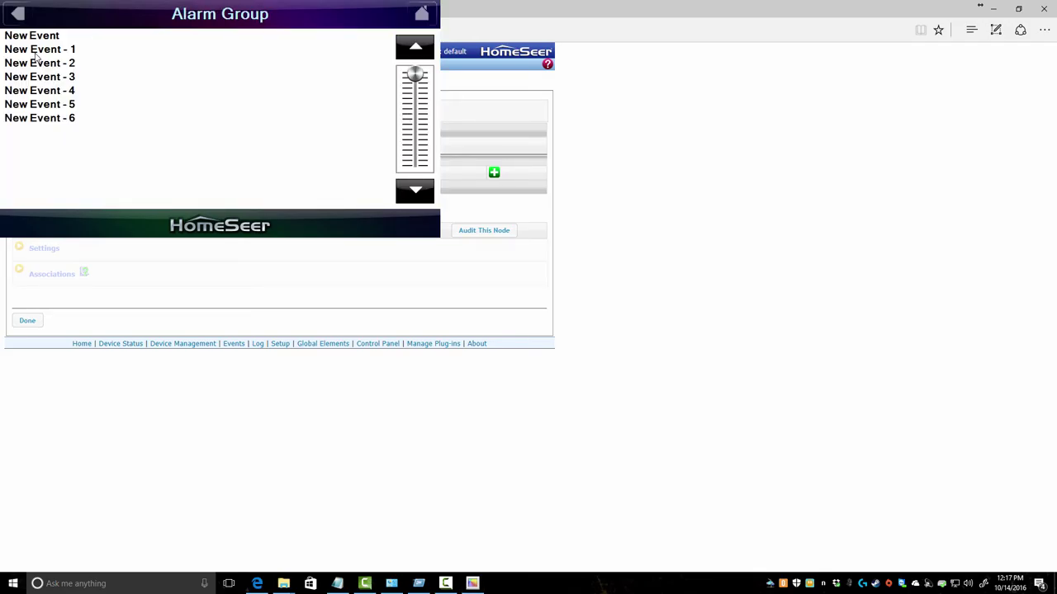
pyautogui.click(20, 15)
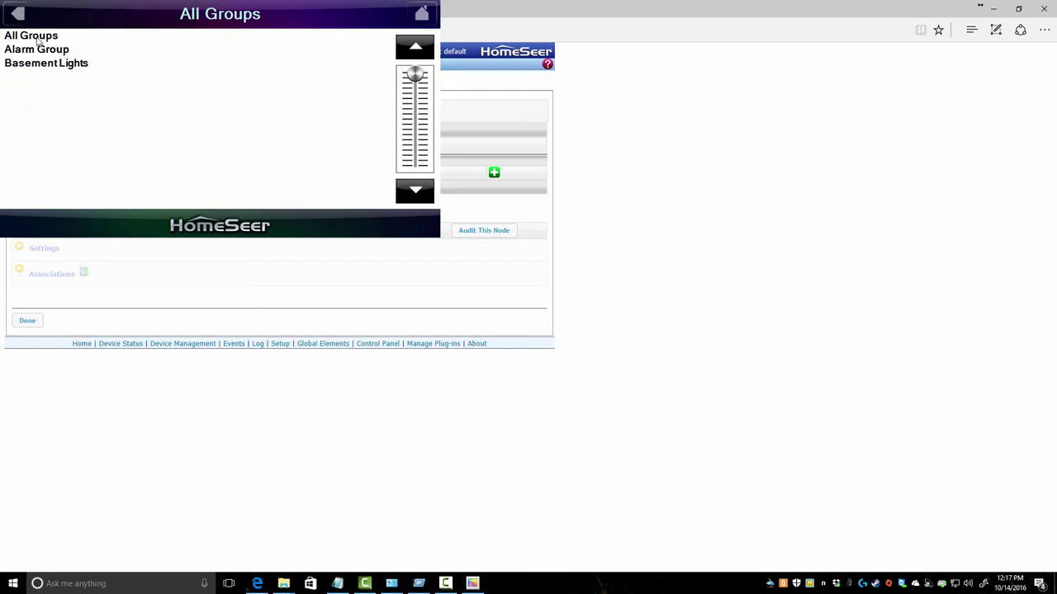
pyautogui.click(423, 14)
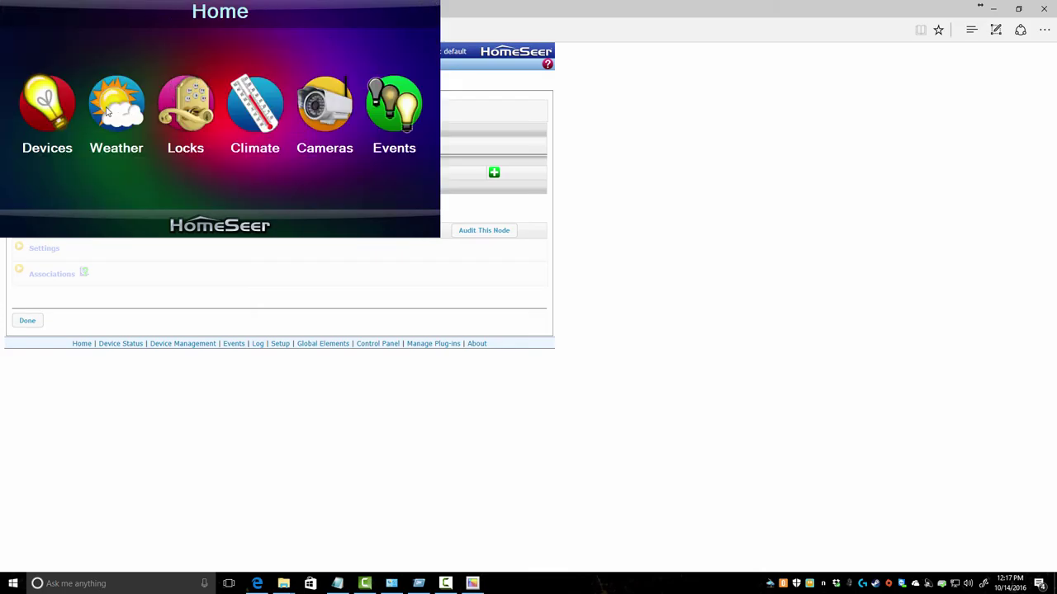
# Look through the complete list of device locations in HSTouch.
pyautogui.click(47, 116)
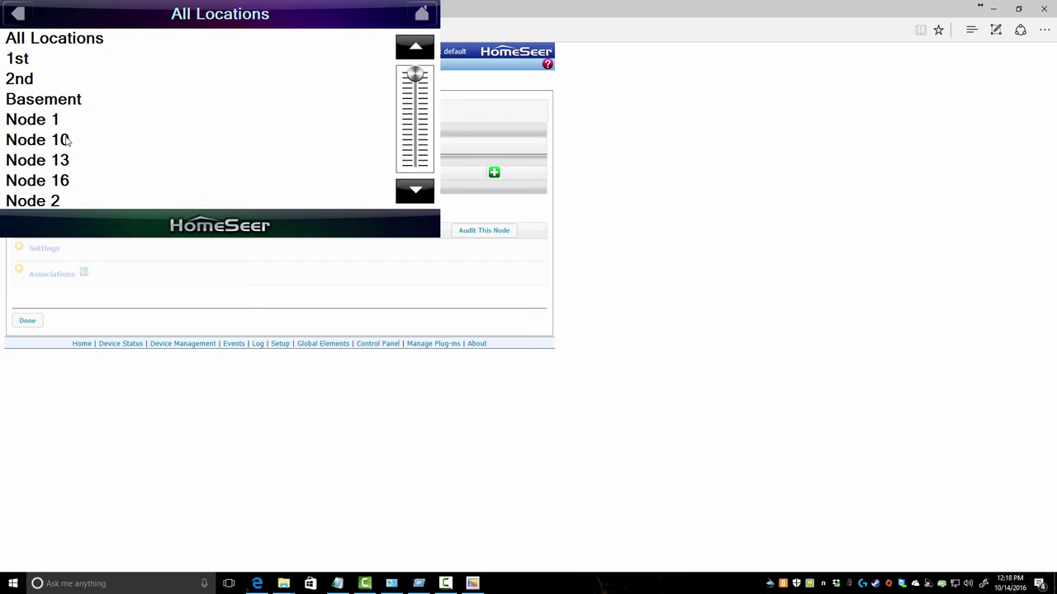
pyautogui.click(416, 191)
pyautogui.click(418, 191)
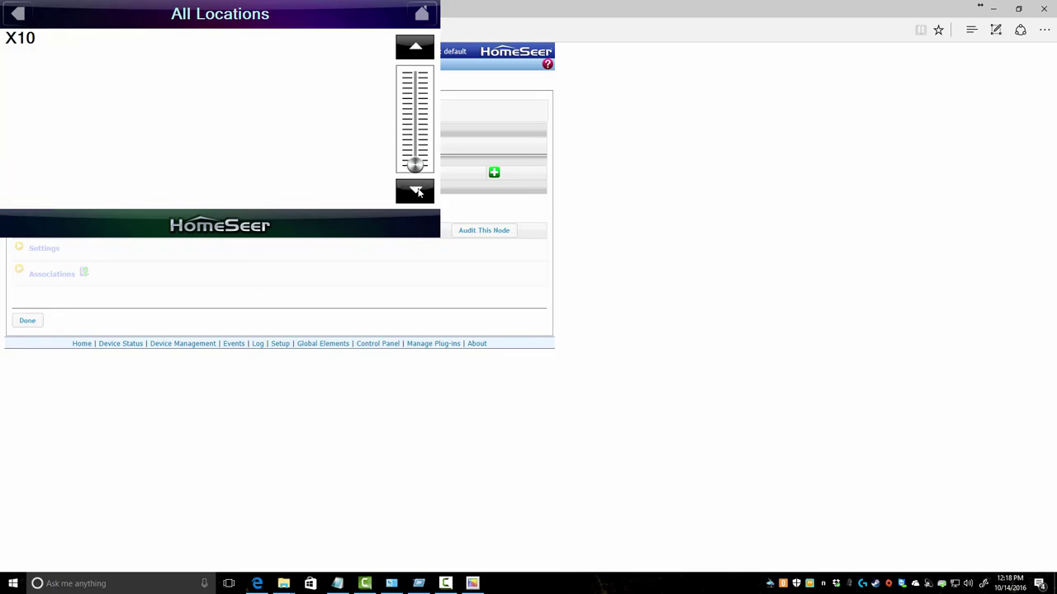
pyautogui.click(413, 48)
pyautogui.click(413, 48)
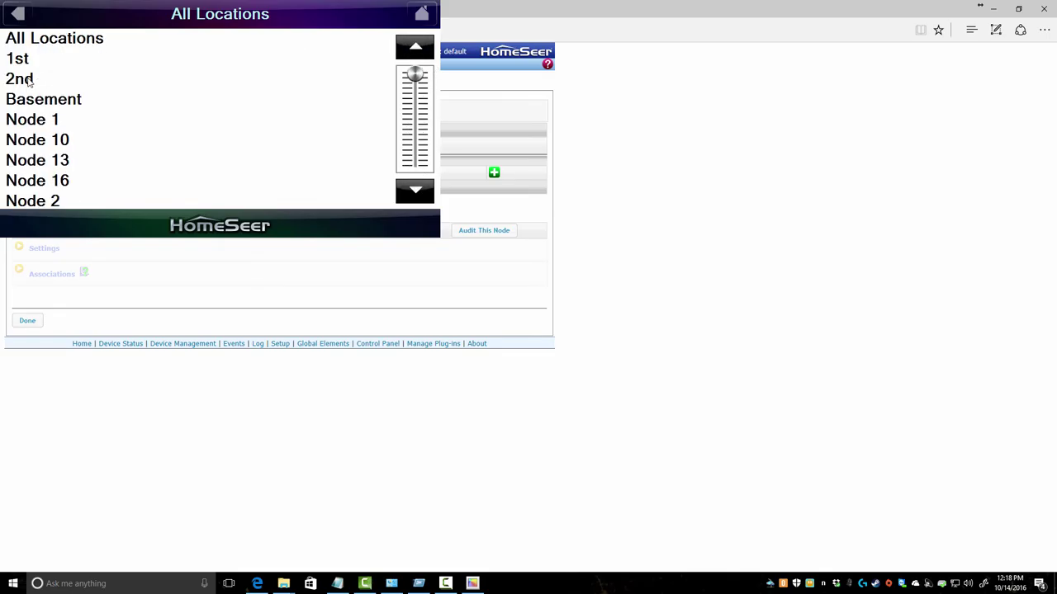
# Browse the 1st floor location, including the Dining Room, and examine the devices across all its rooms.
pyautogui.click(25, 63)
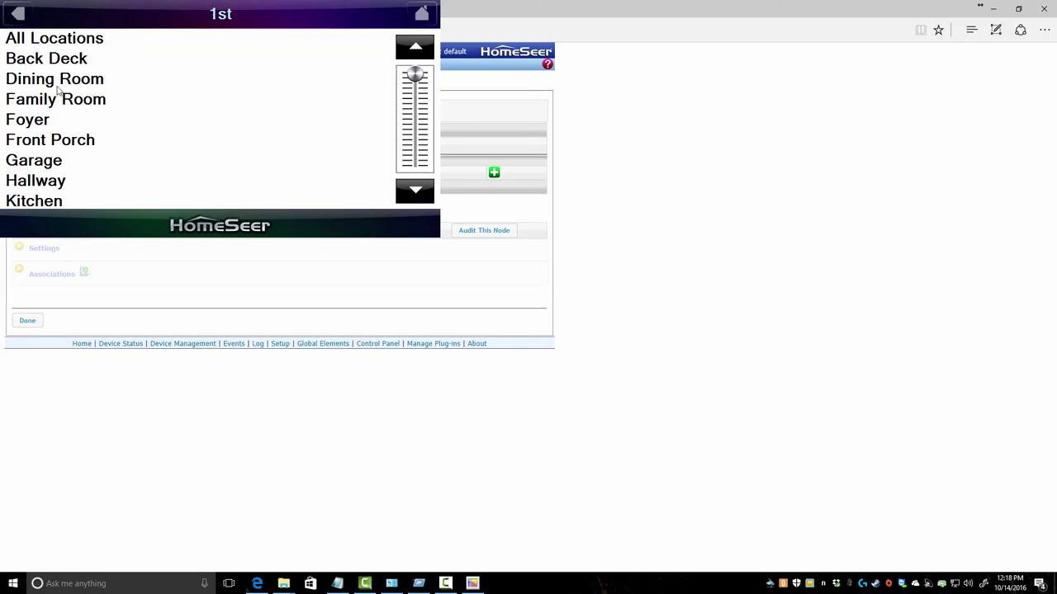
pyautogui.click(58, 82)
pyautogui.click(20, 15)
pyautogui.click(33, 41)
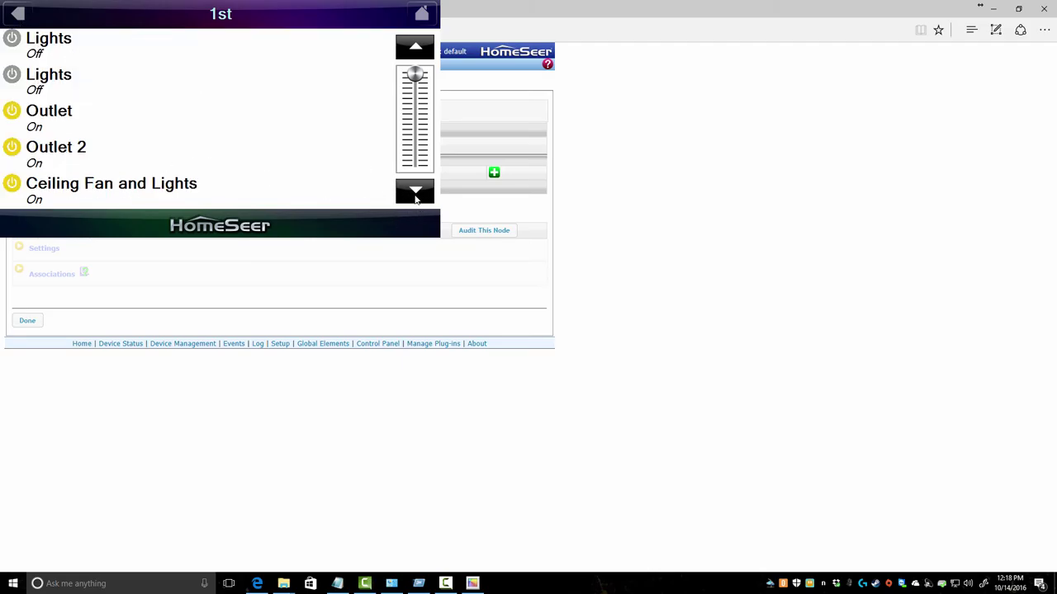
pyautogui.click(415, 192)
pyautogui.click(416, 191)
pyautogui.click(415, 192)
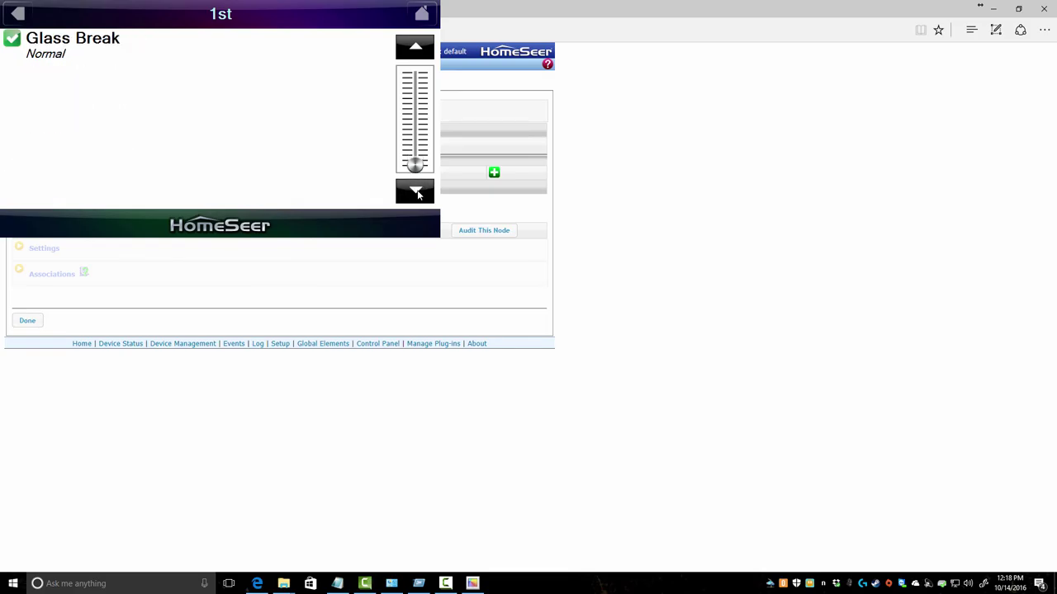
pyautogui.click(413, 50)
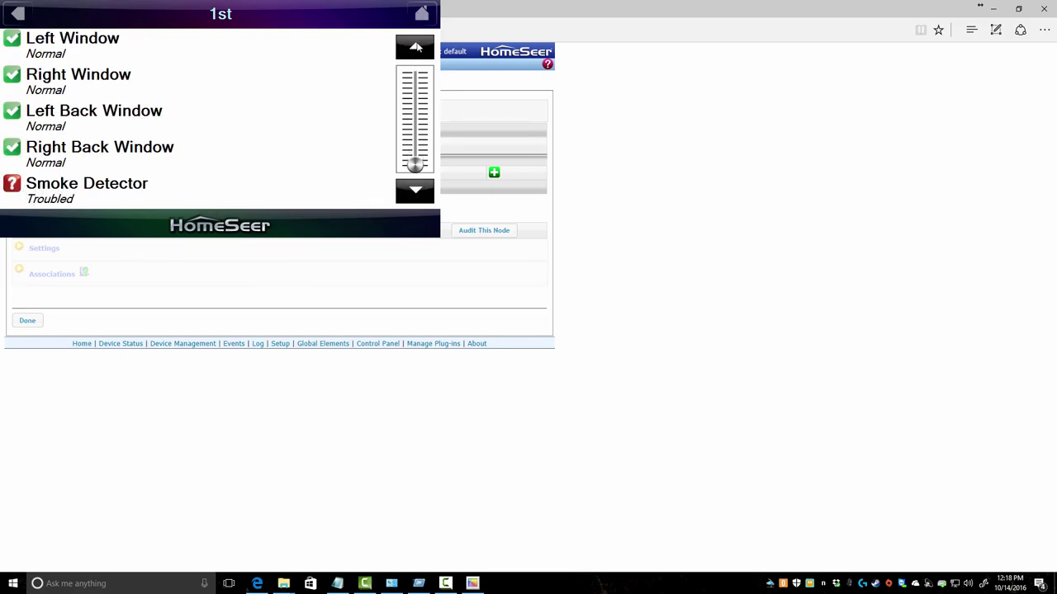
pyautogui.click(417, 47)
pyautogui.click(417, 47)
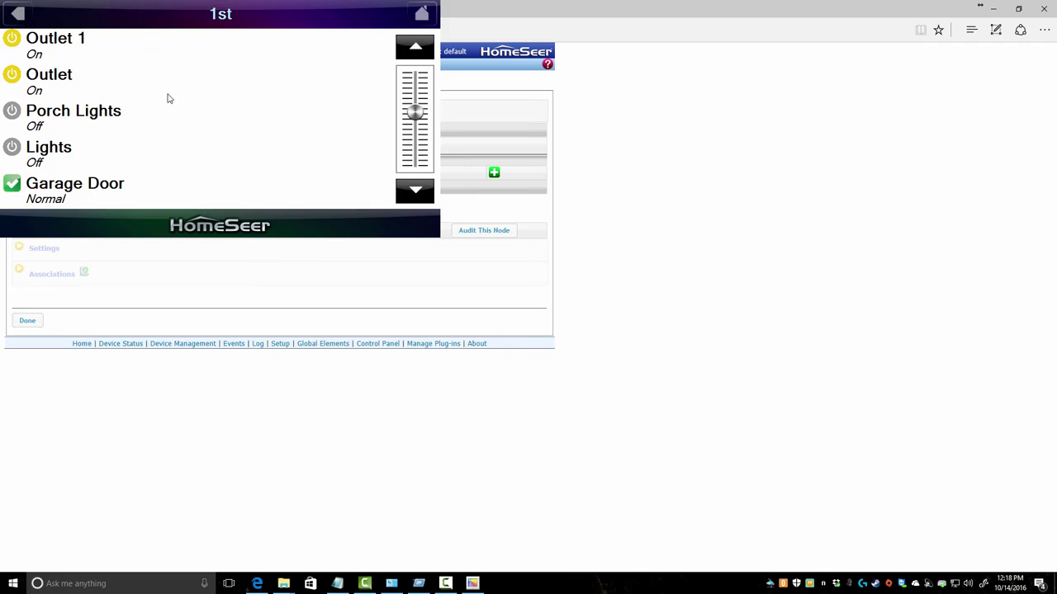
# Test the Porch Lights on the Front Porch by switching them on and back off, and exit HSTouch.
pyautogui.click(48, 121)
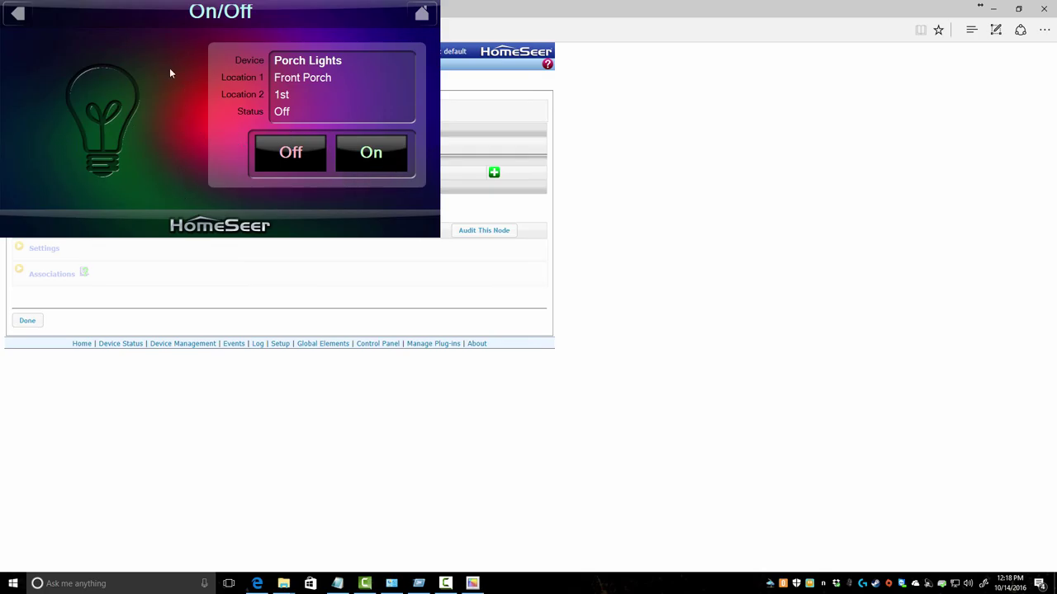
pyautogui.click(370, 156)
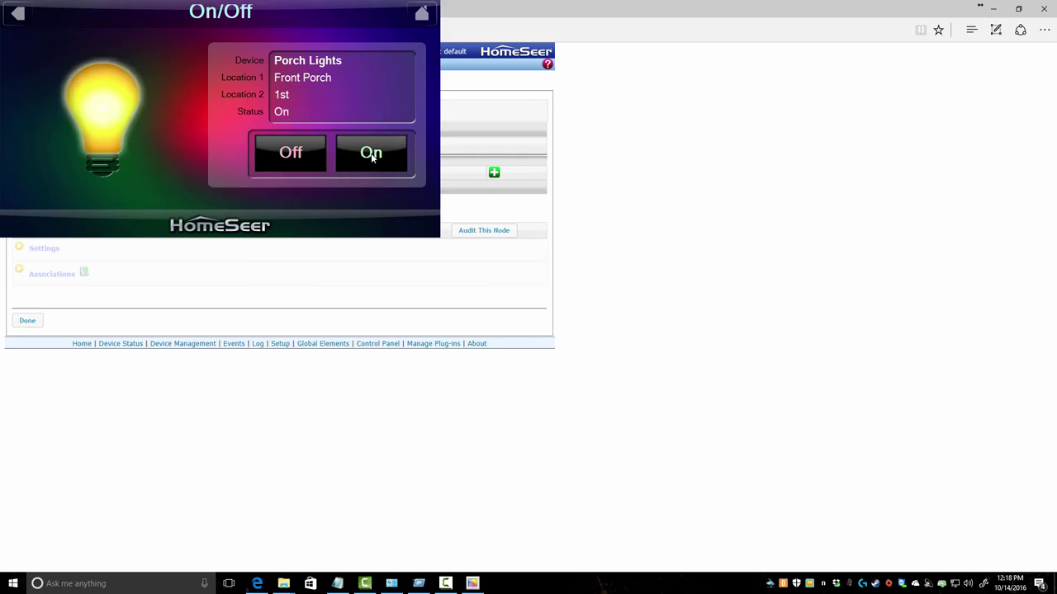
pyautogui.click(289, 157)
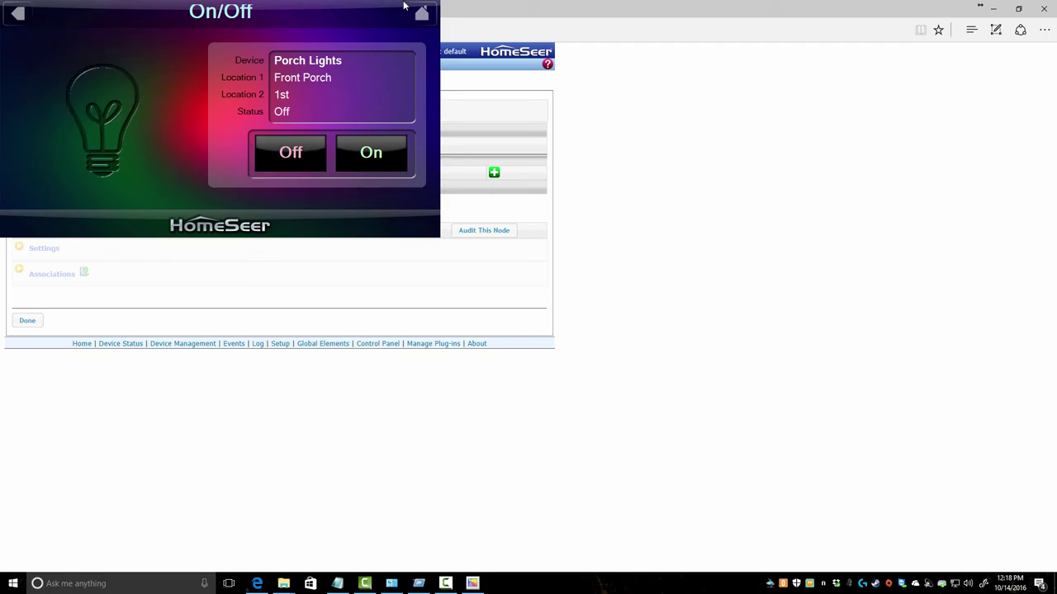
pyautogui.rightClick(360, 23)
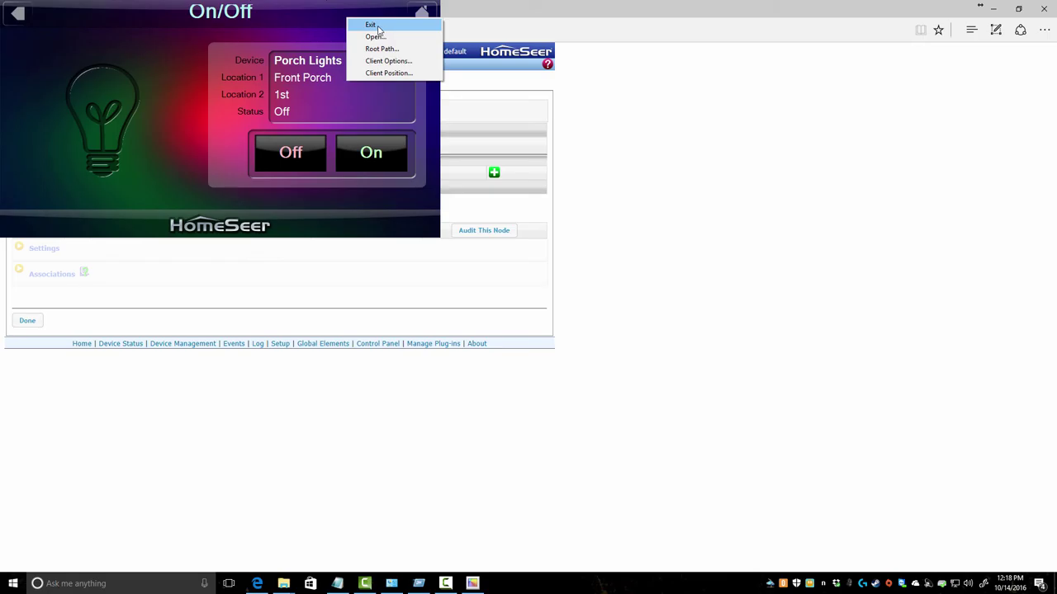
pyautogui.click(376, 26)
# Return to the HomeSeer device list in the browser.
pyautogui.moveTo(650, 209); pyautogui.dragTo(659, 233)
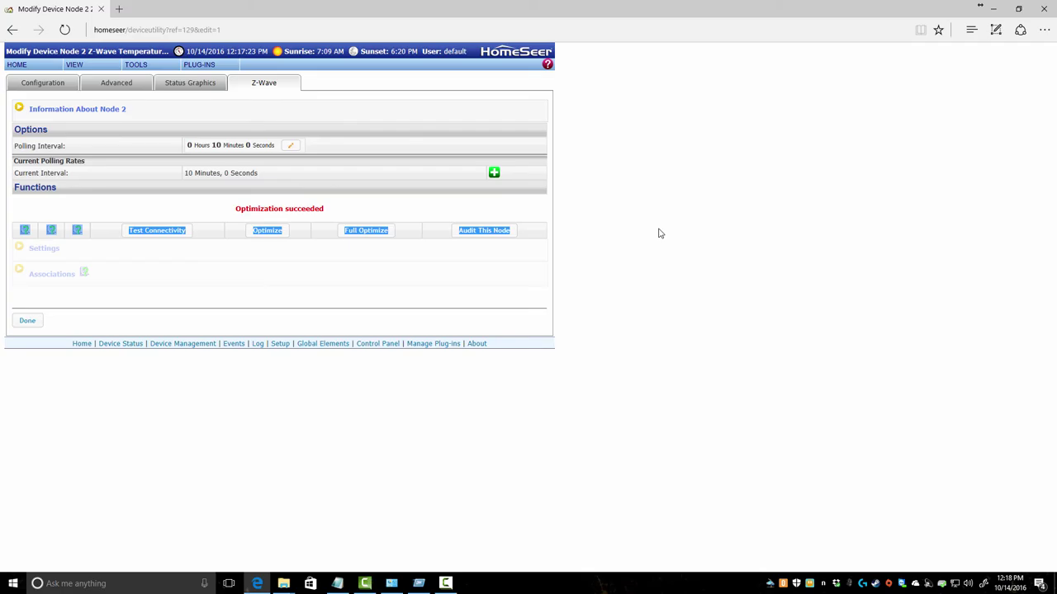
pyautogui.click(459, 295)
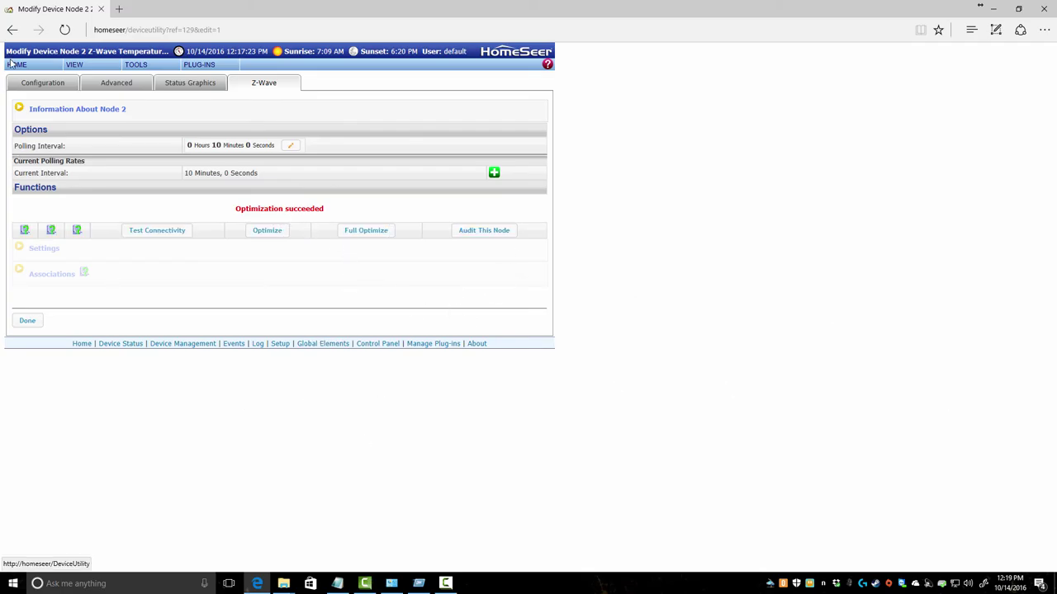
pyautogui.moveTo(144, 68)
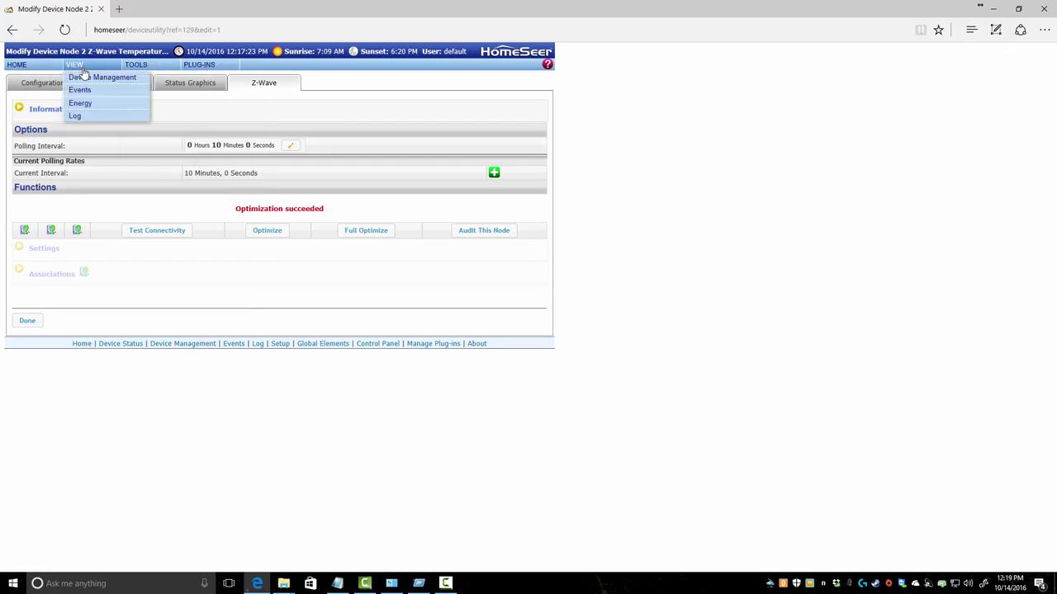
pyautogui.click(84, 76)
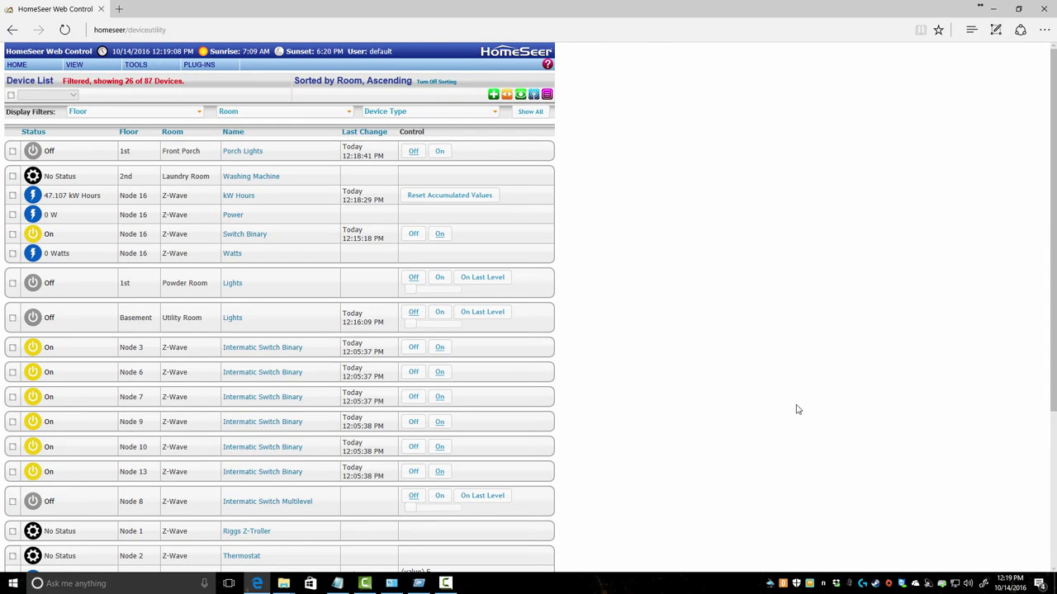